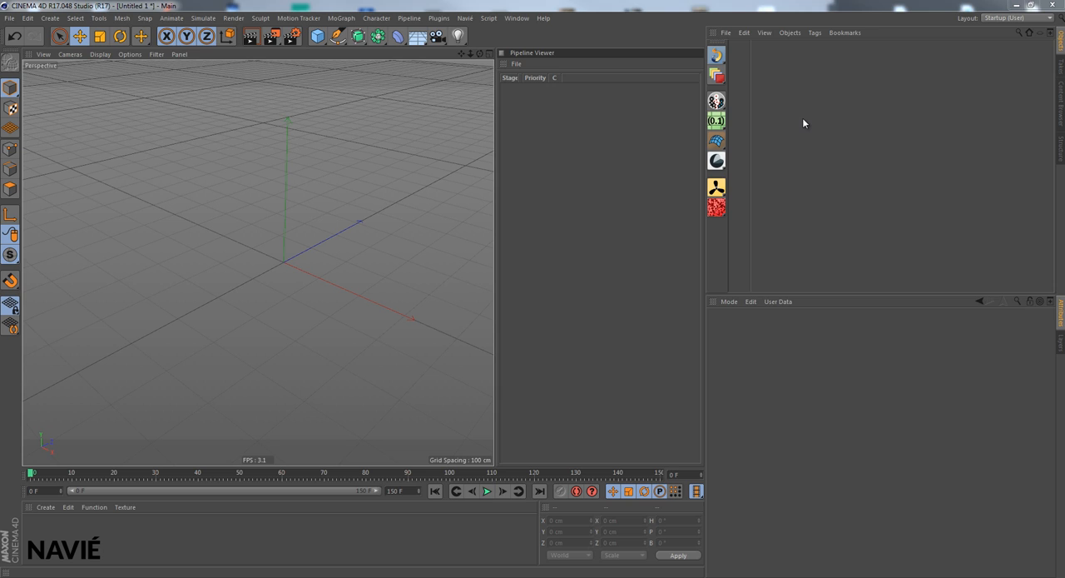
- Add the Open Water Wake preset scene and delete the annotation tag from its Animated Ship group
click(720, 58)
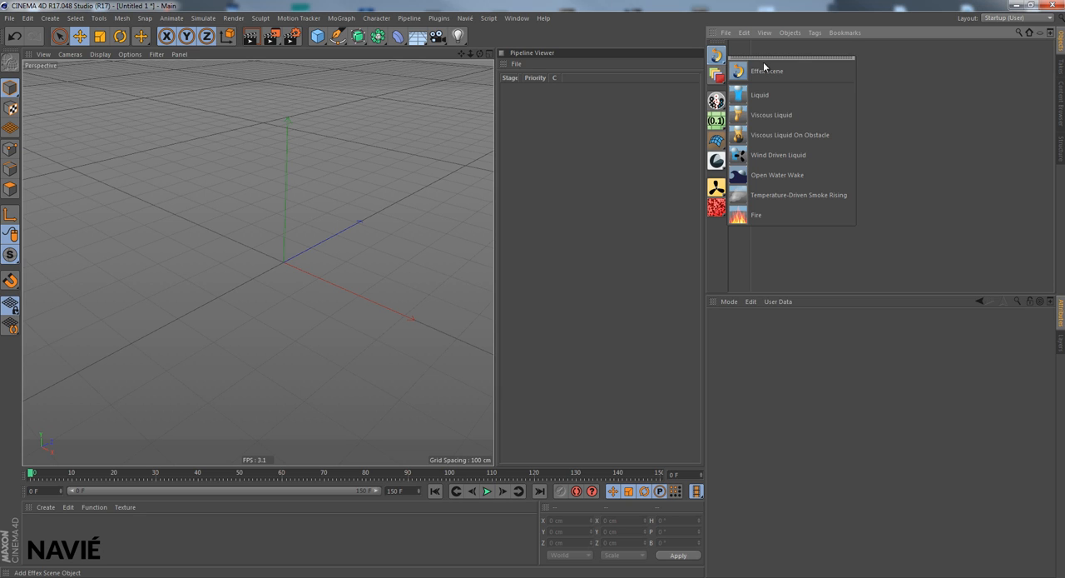
click(772, 176)
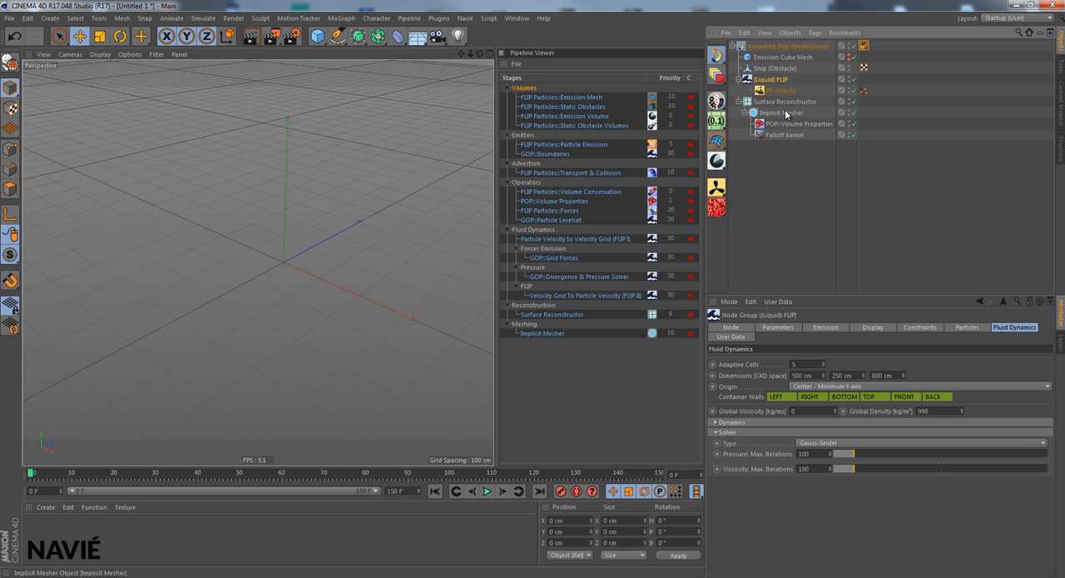
click(863, 46)
key(Delete)
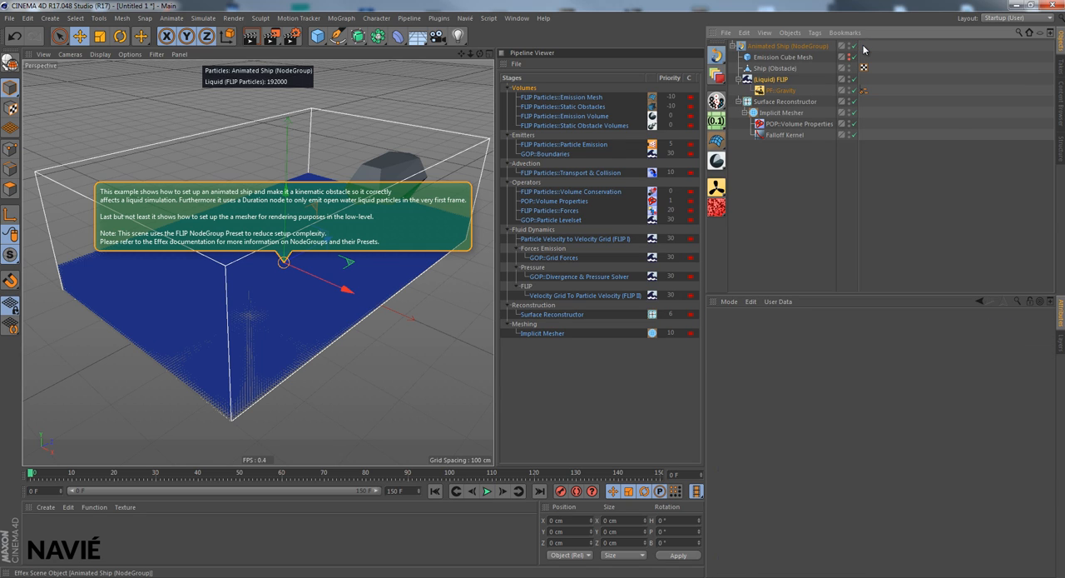
- Set the Animated Ship Effex scene's Global Render Voxel Size to 0.2 m
click(791, 46)
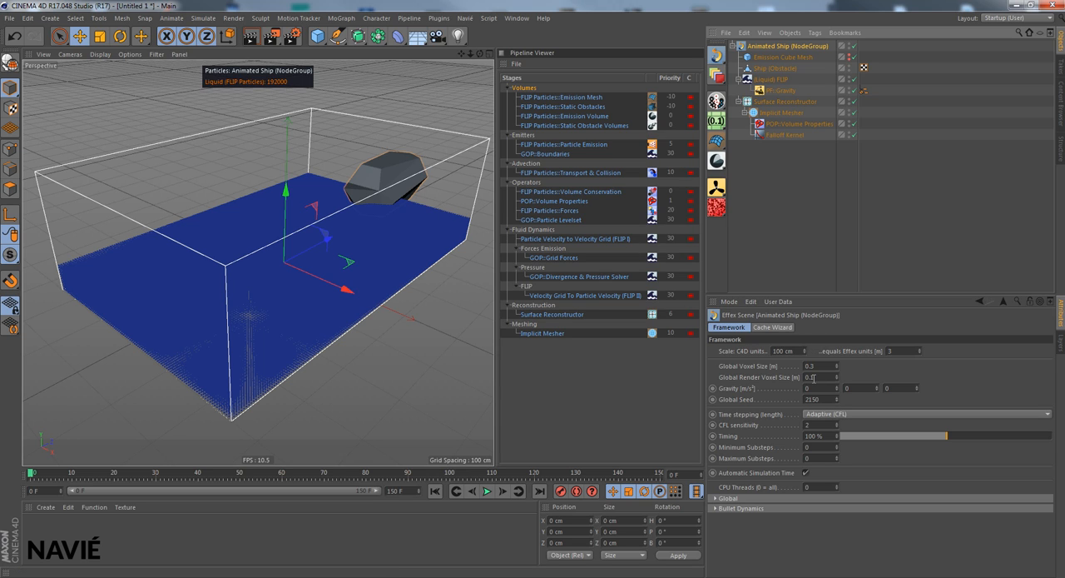
double_click(813, 377)
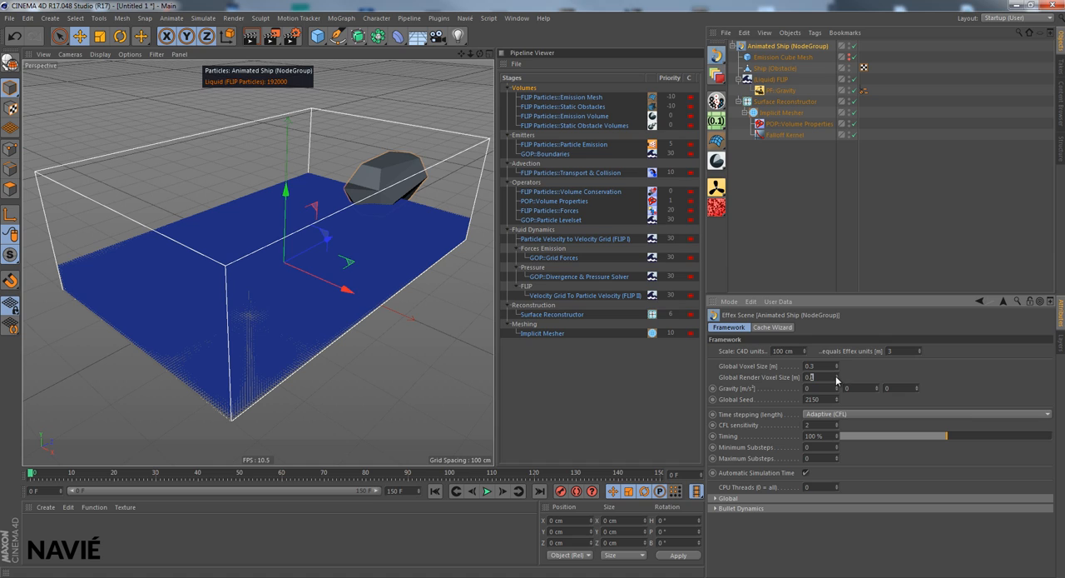
text(2)
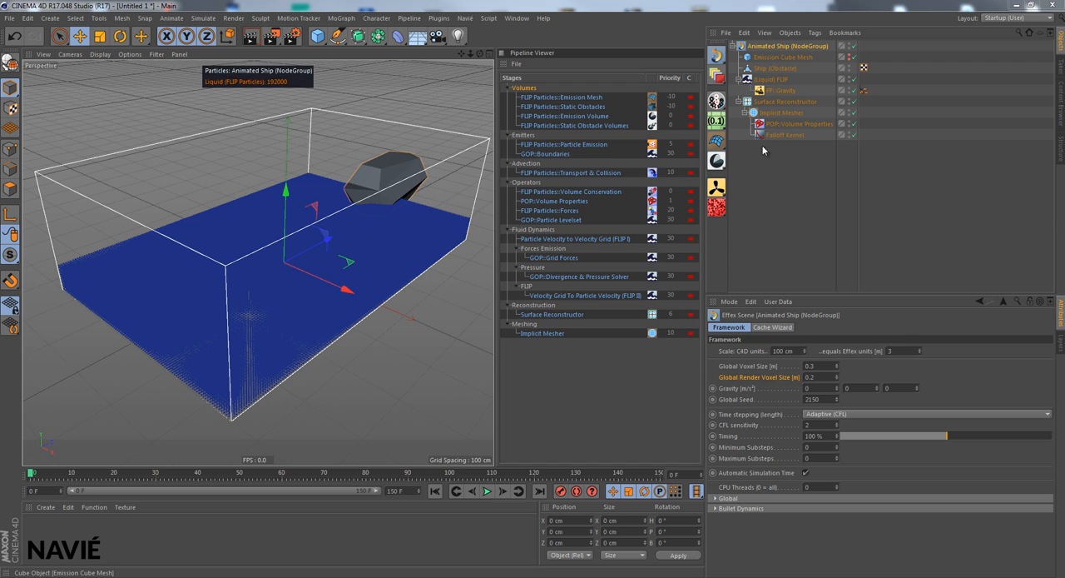
- Switch to the video player, watch the prerendered ship simulation and put the player away
click(695, 576)
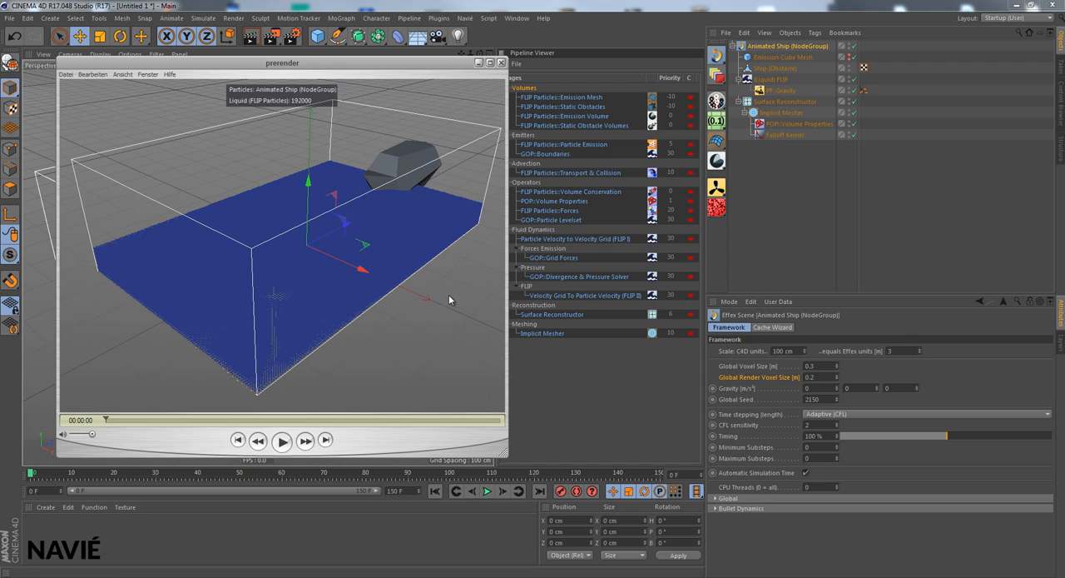
click(283, 441)
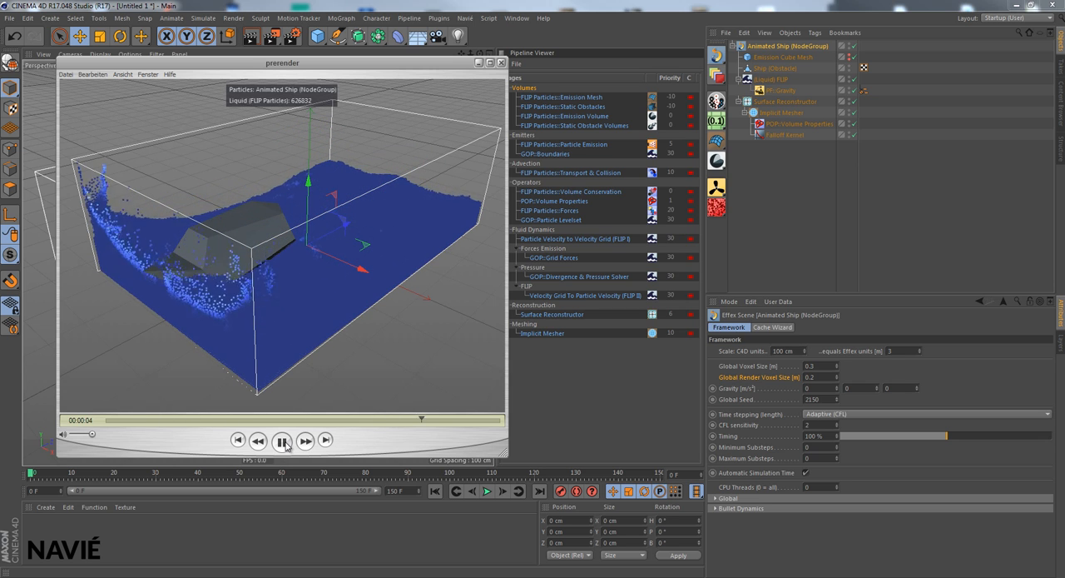
click(284, 442)
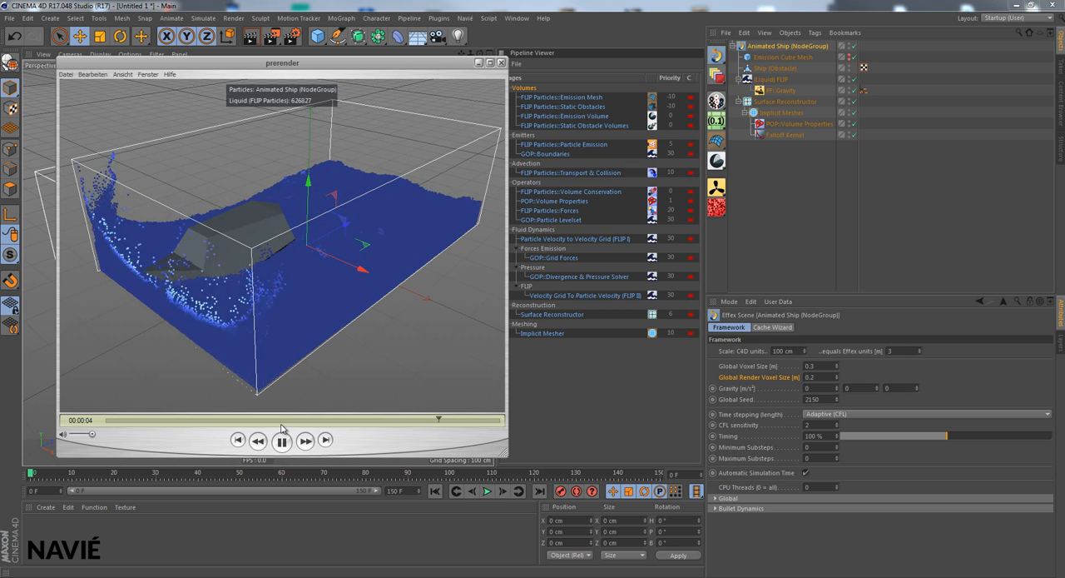
click(502, 63)
- Delete the Surface Reconstructor together with its child Implicit Mesher
click(804, 102)
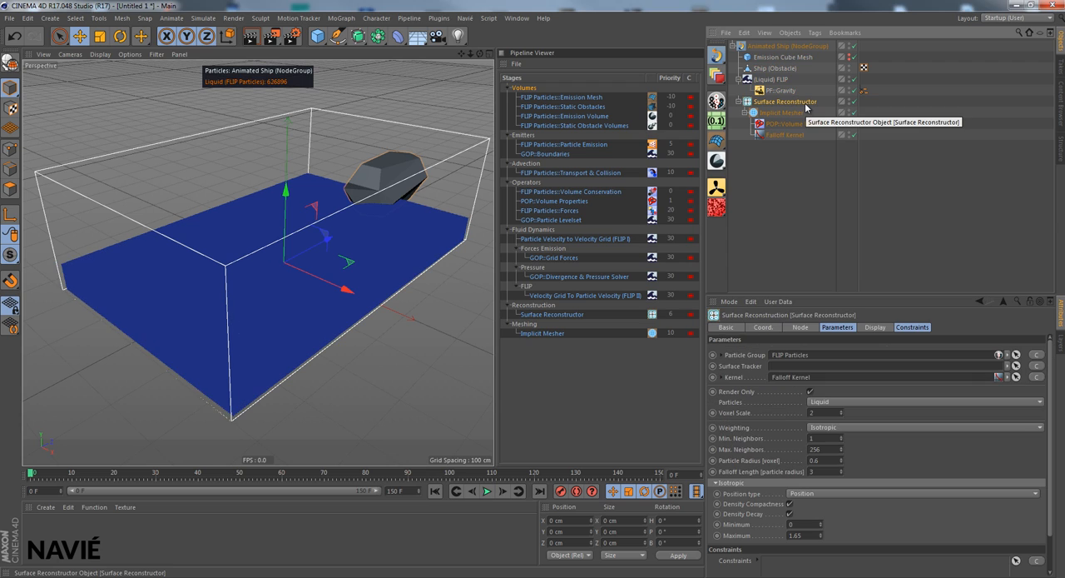
key(Delete)
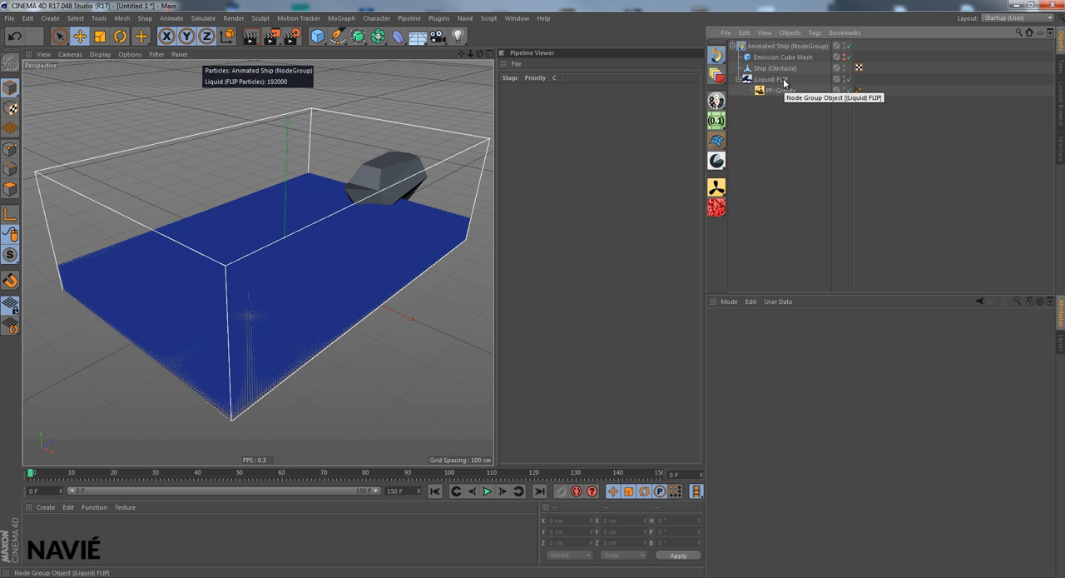
- Change the (Liquid) FLIP solver type to Conjugate Gradient and disable the TOP container wall
click(785, 80)
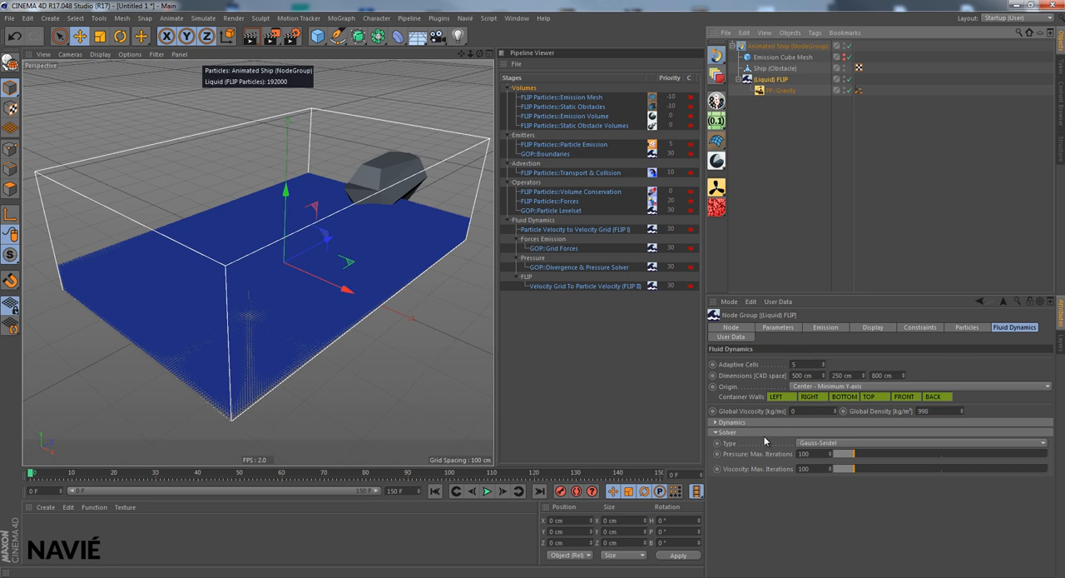
click(814, 444)
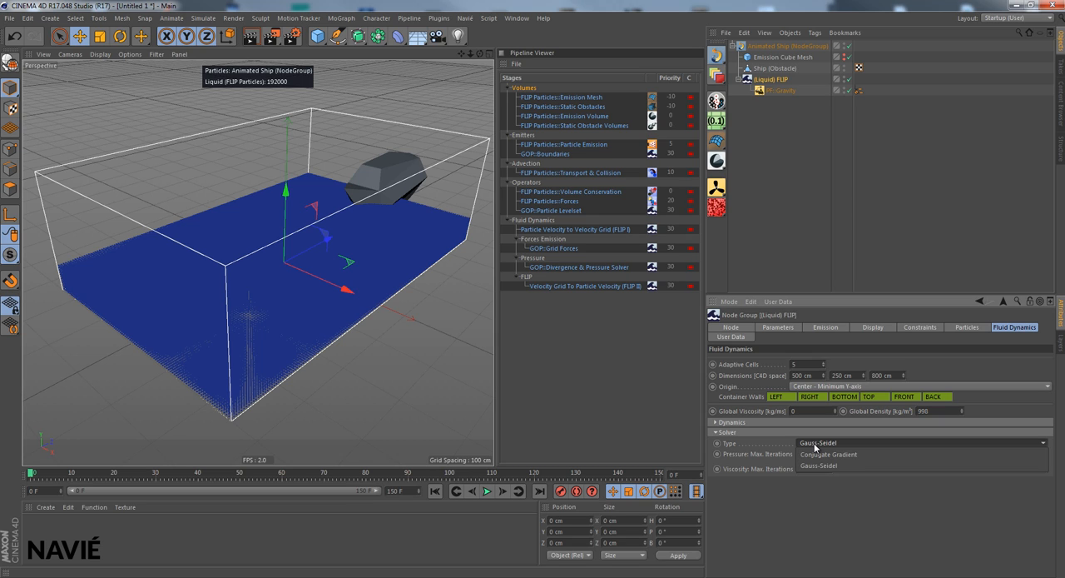
click(824, 454)
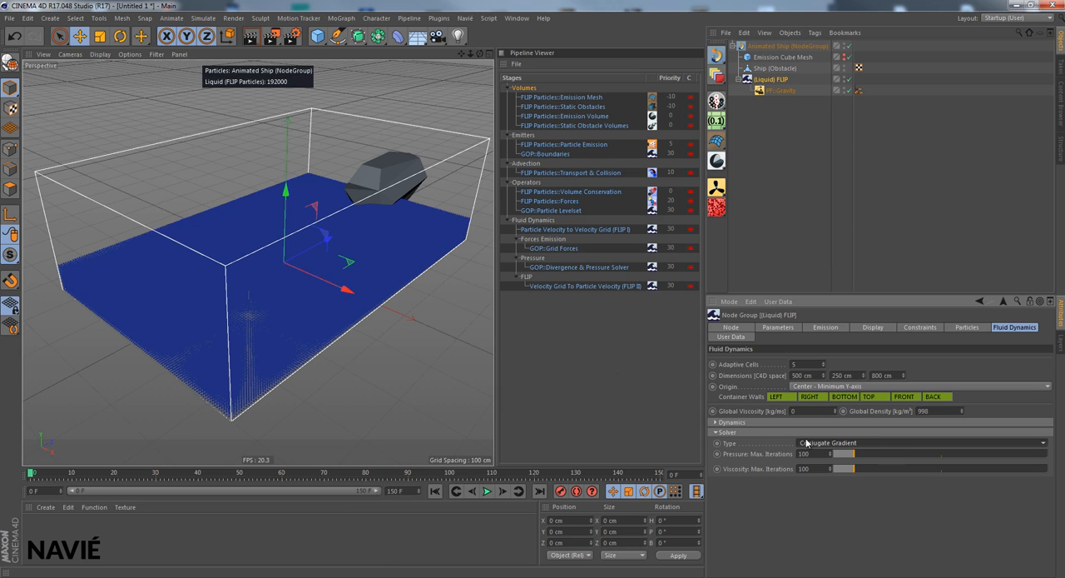
click(720, 432)
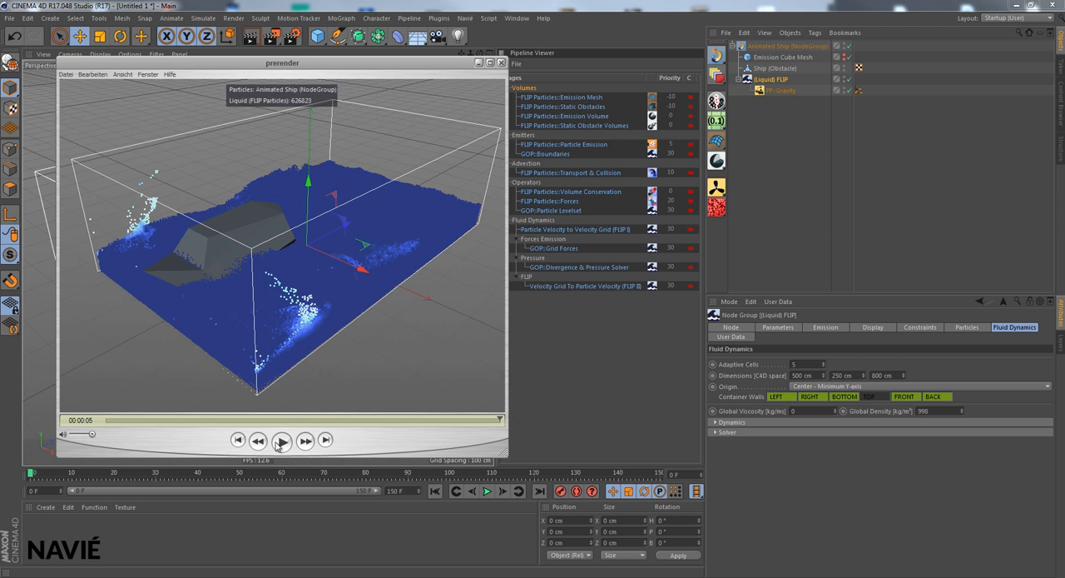
- Replay the early part of the prerendered simulation to examine the splashes around the ship, and minimize the player
click(281, 443)
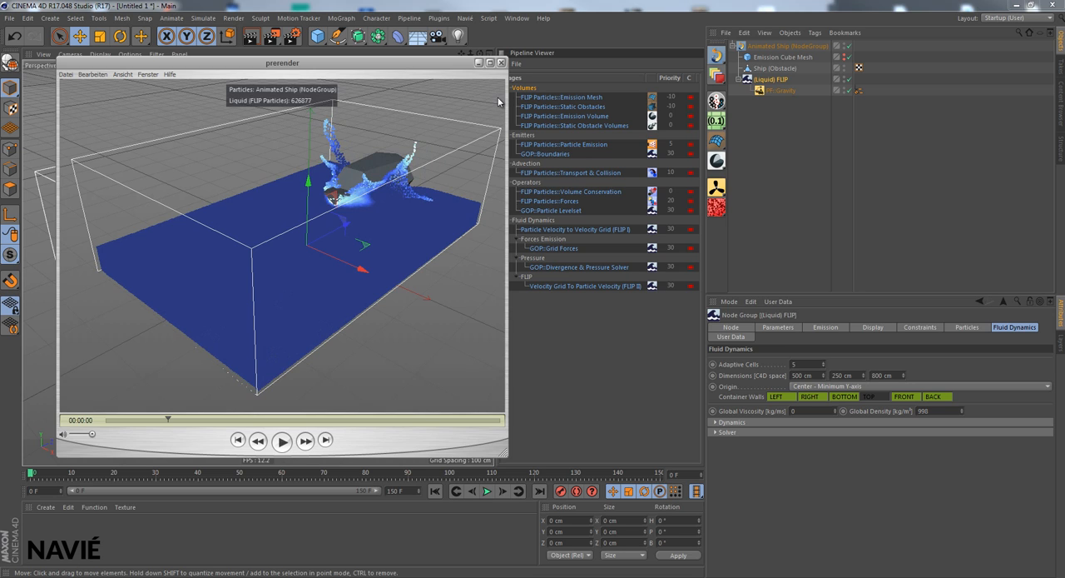
click(282, 441)
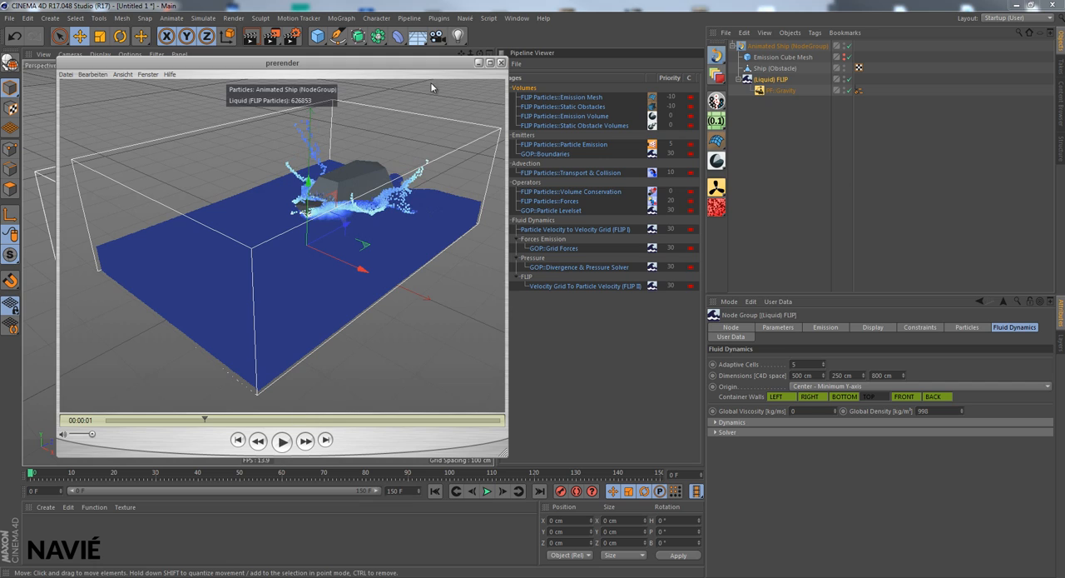
click(479, 64)
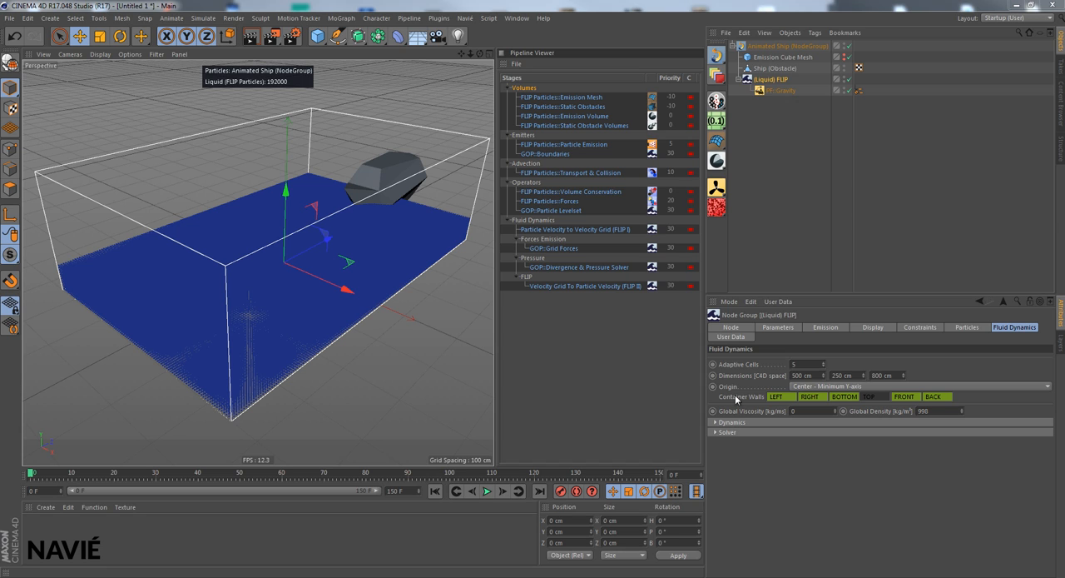
- Collect all cacheable nodes of the Animated Ship scene in the Cache Wizard
click(778, 47)
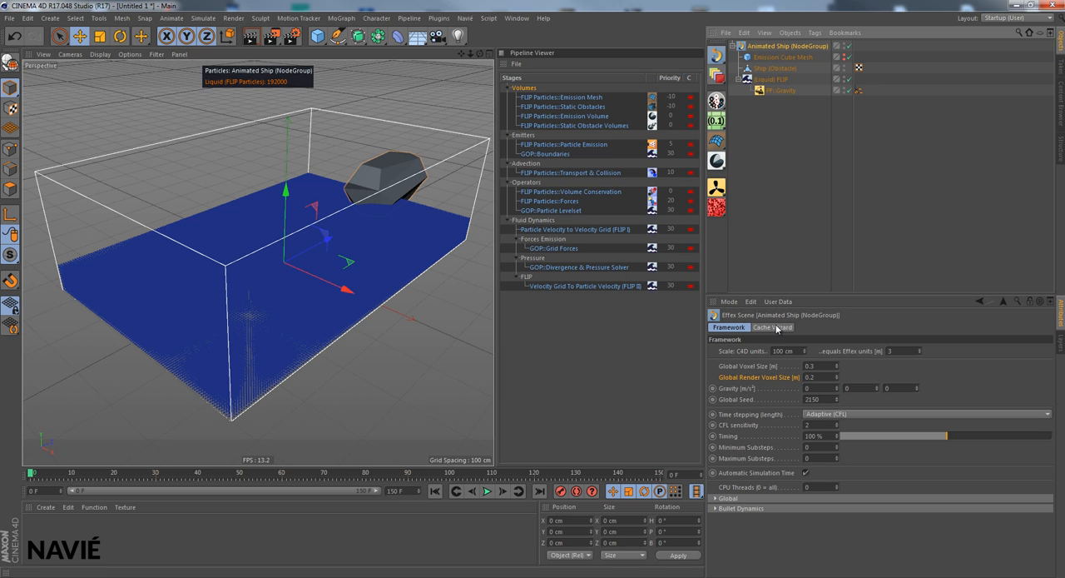
click(775, 327)
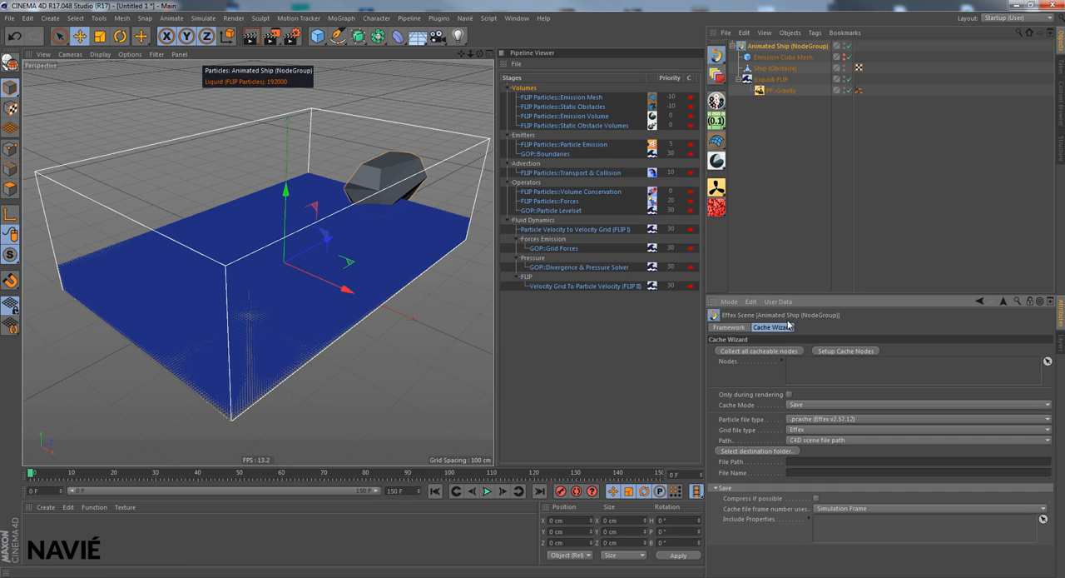
click(746, 351)
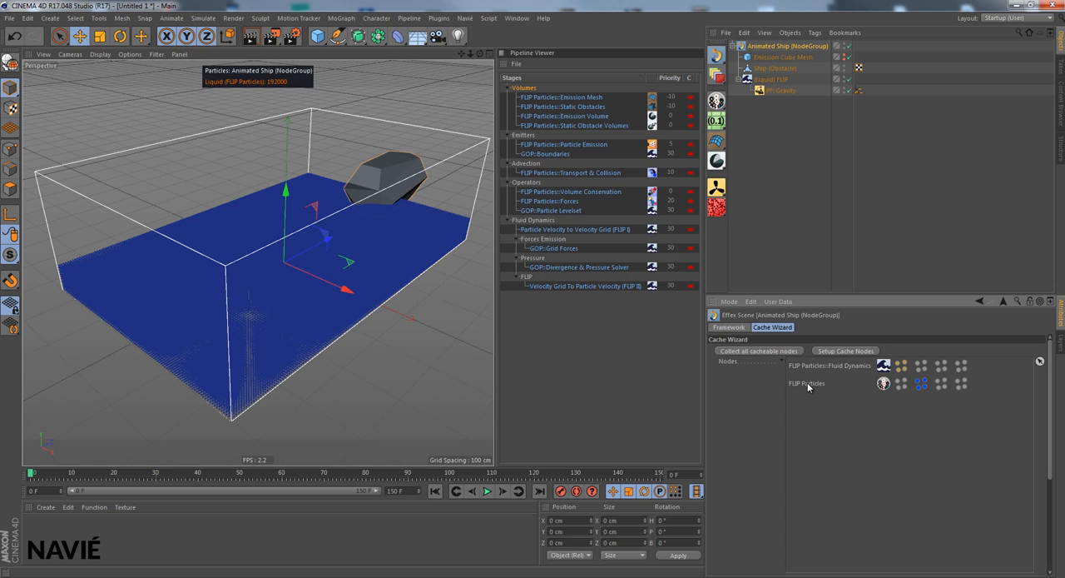
click(782, 359)
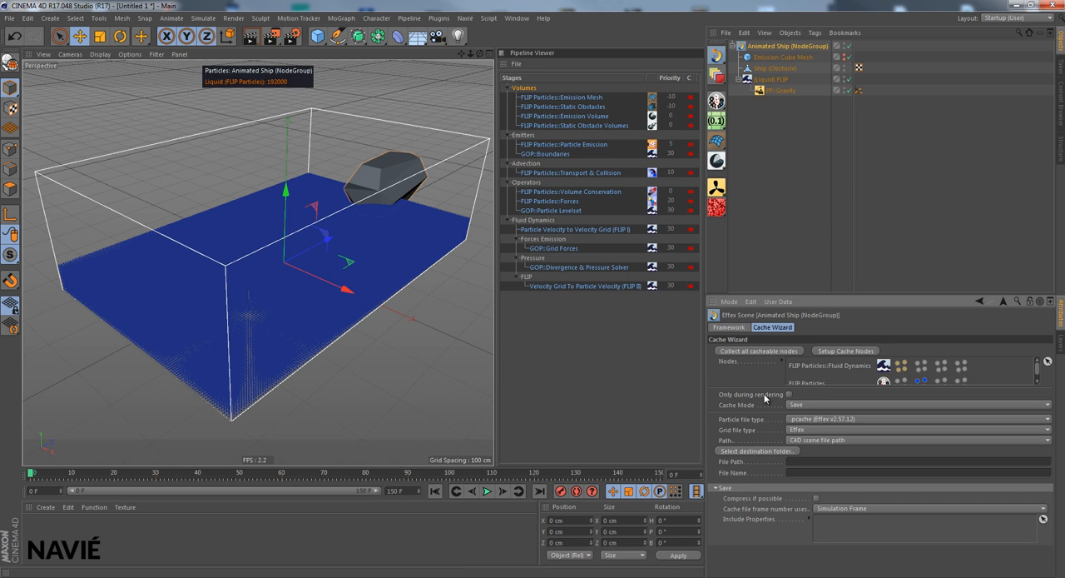
- Restrict caching to rendering only and set the particle file type to .pcache (Effex v2.60.27)
click(790, 394)
click(740, 420)
click(805, 420)
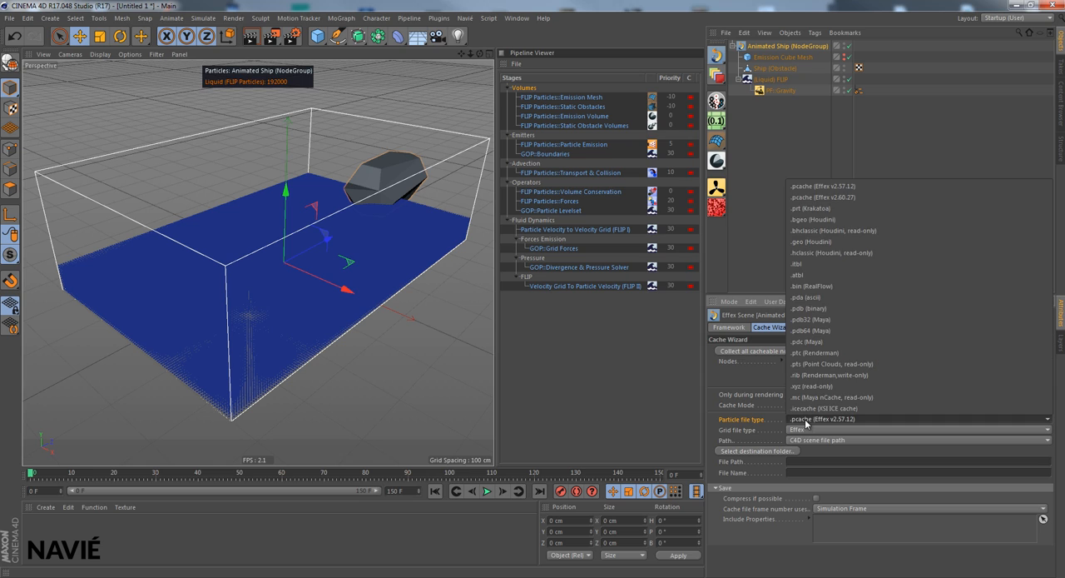
click(796, 198)
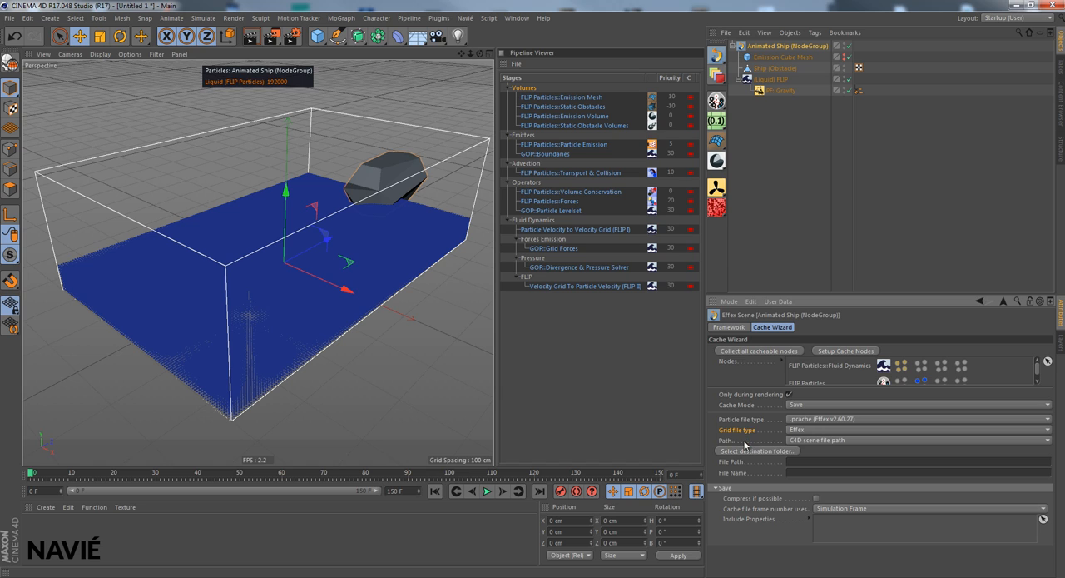
- Set the cache path to User-defined and choose C:\caches\foamspray as the destination folder
click(804, 440)
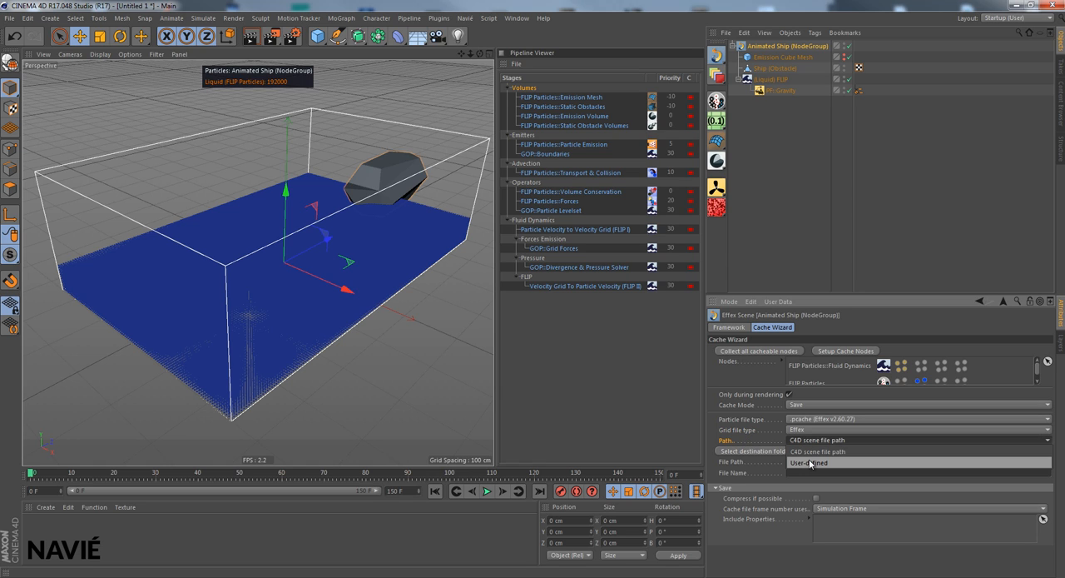
click(810, 463)
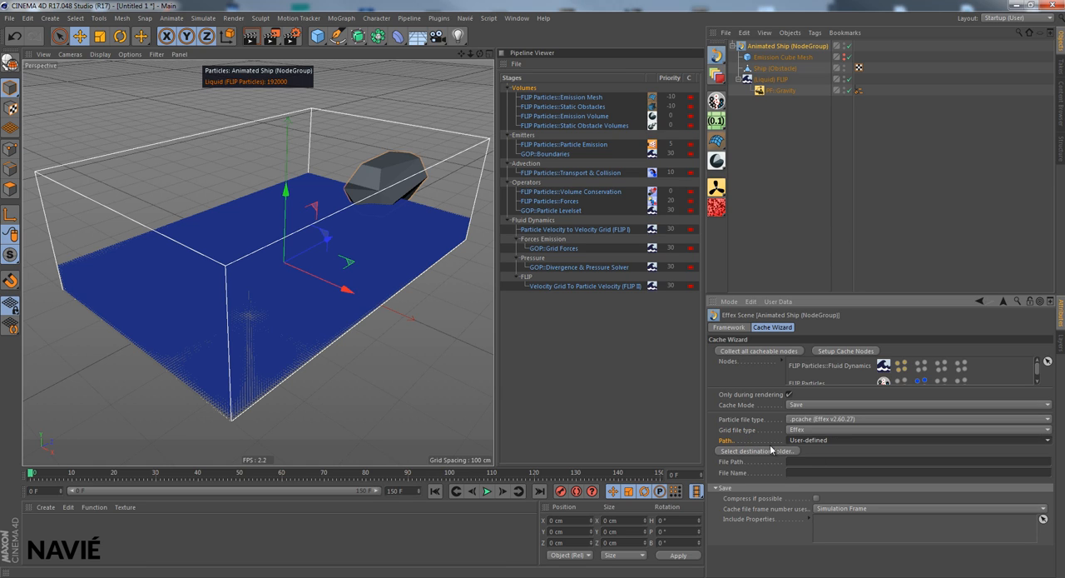
click(757, 451)
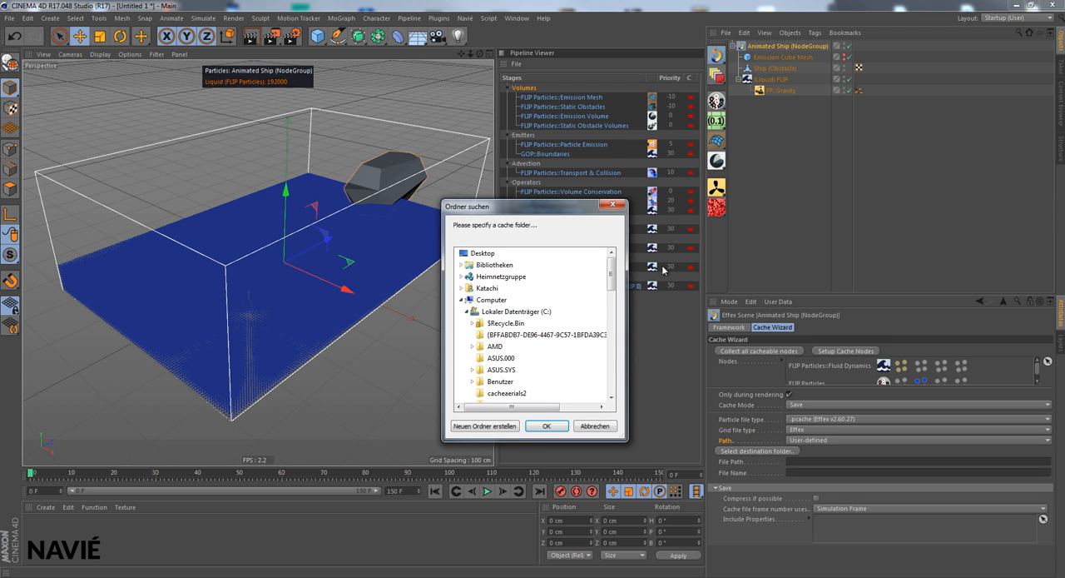
drag(613, 270, 614, 295)
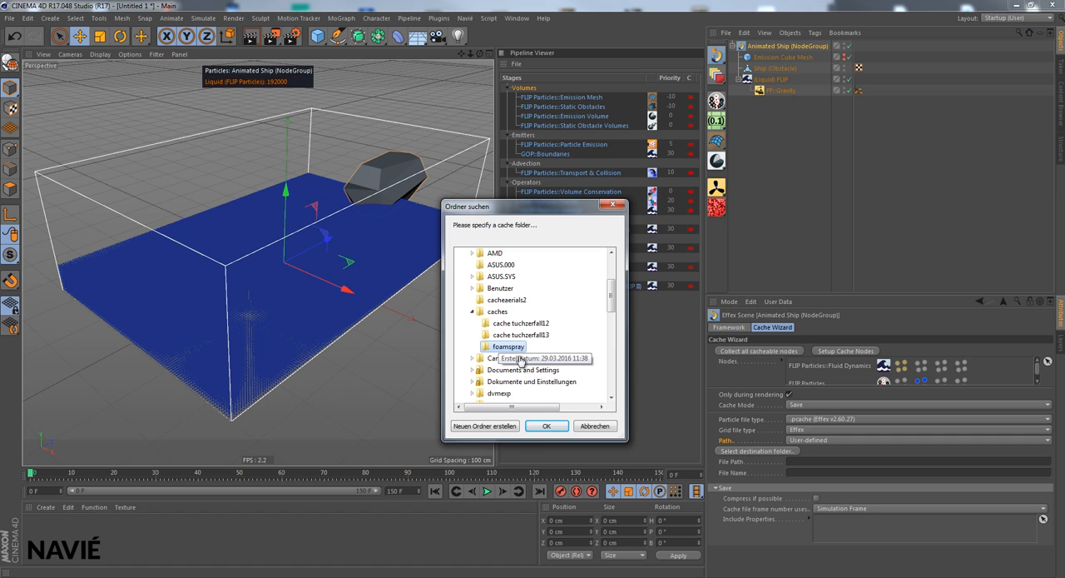
click(552, 426)
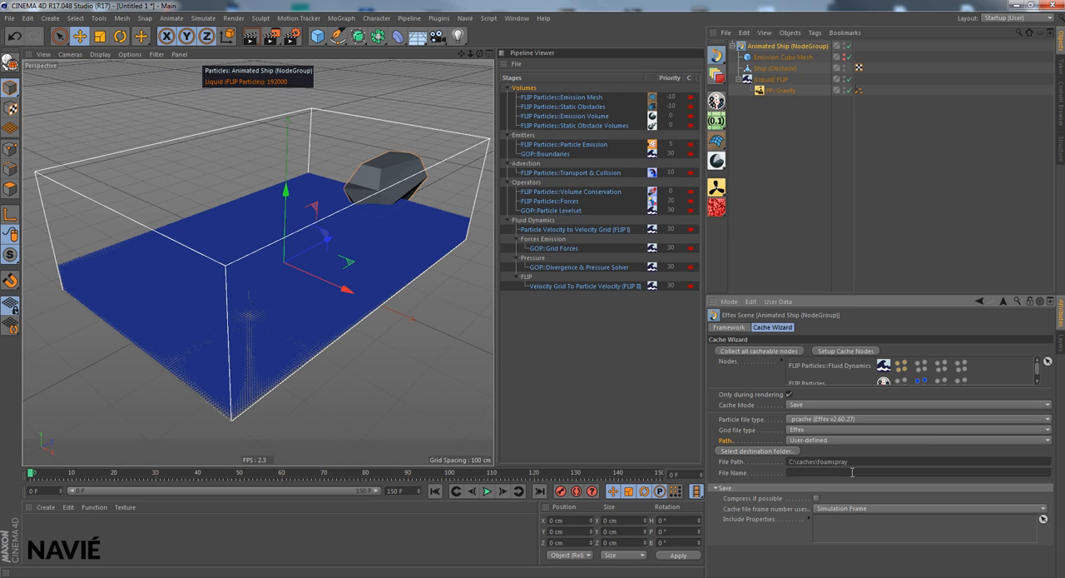
- Name the cache files fs_liquid_ with compression enabled and set up the cache nodes
text(fs_liquid_)
click(815, 499)
click(847, 351)
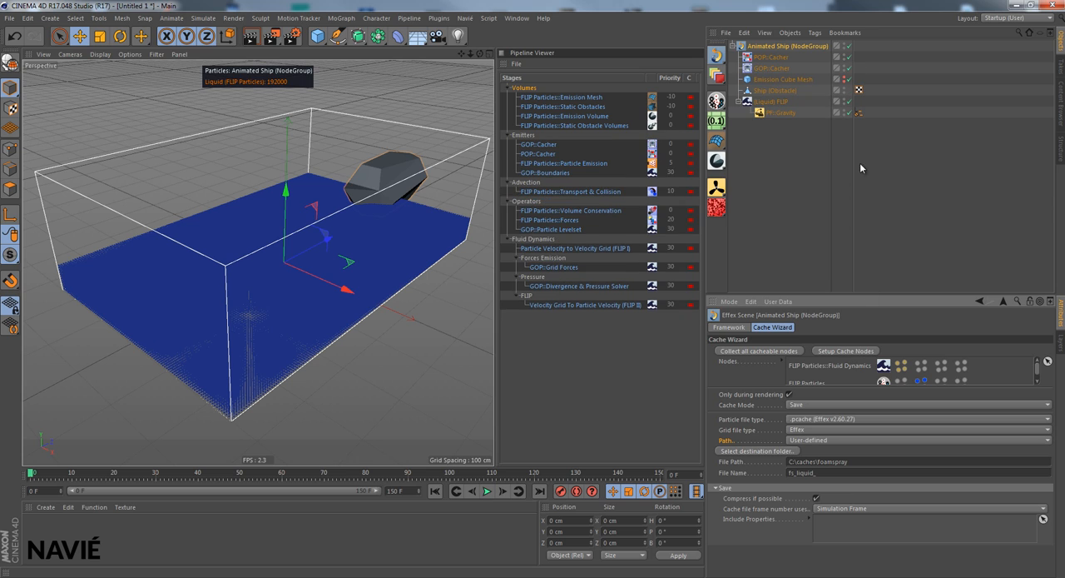
- Check the parameters of the POP and GOP cachers and the frame range in the render settings
click(773, 58)
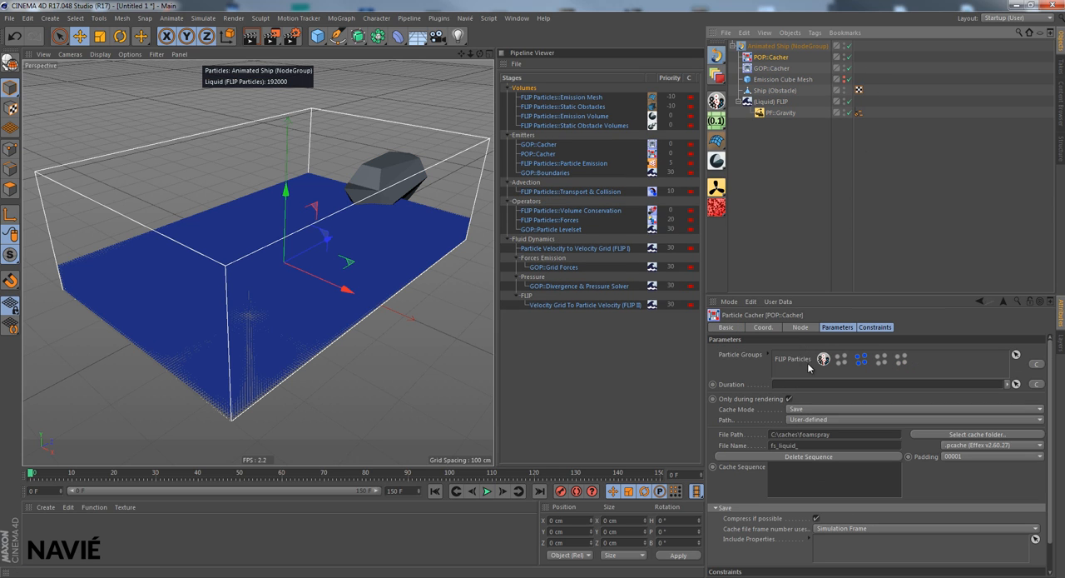
click(771, 68)
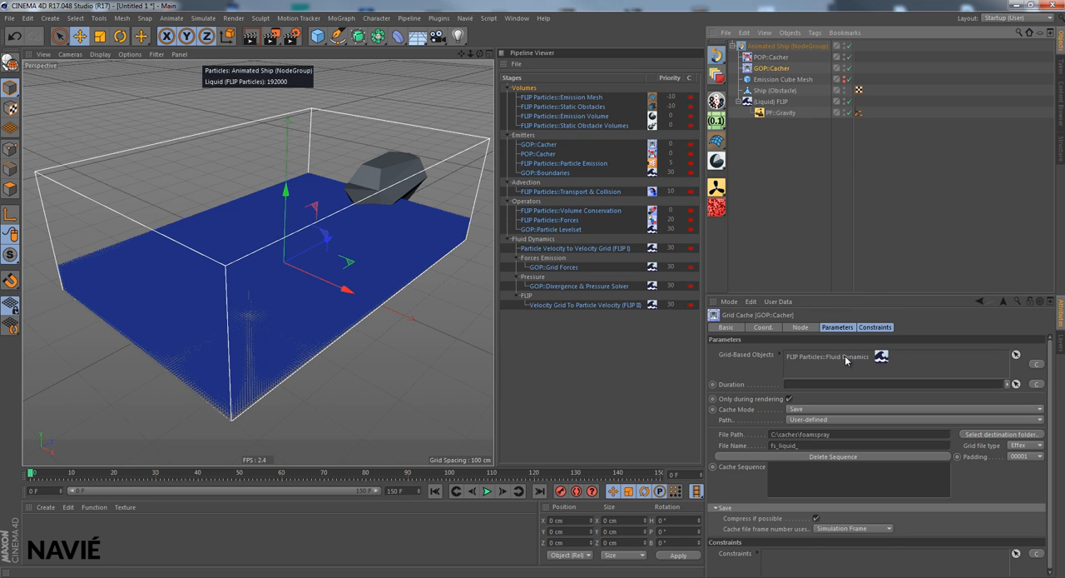
click(768, 58)
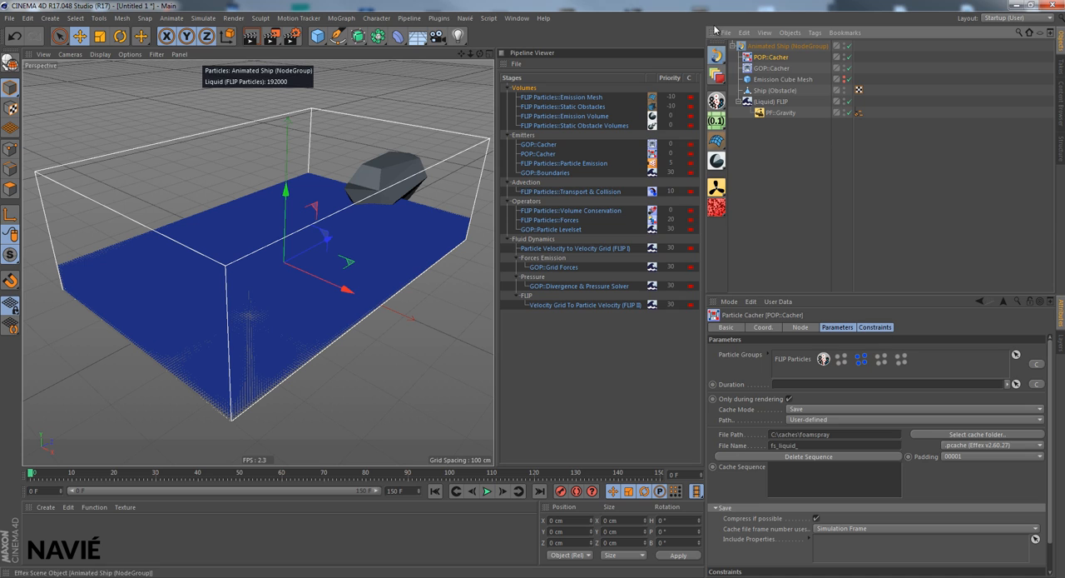
click(293, 36)
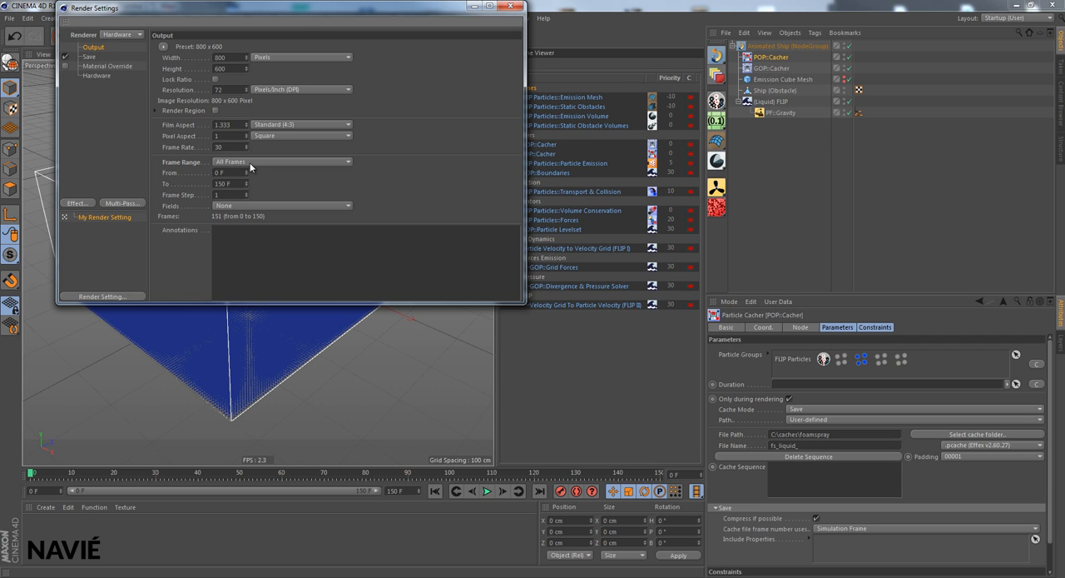
click(512, 8)
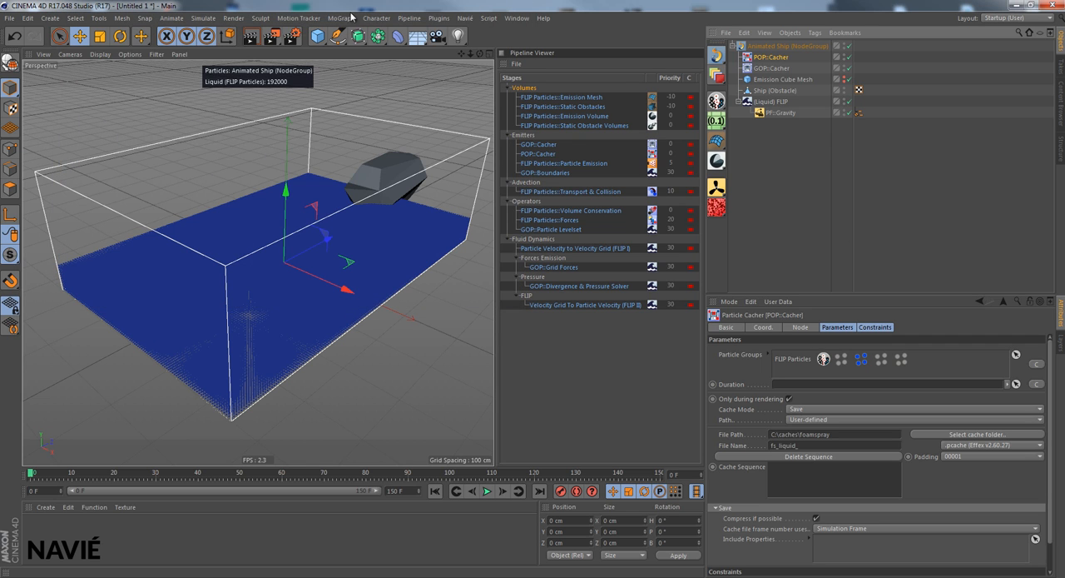
- Render the full animation to the Picture Viewer to write the simulation cache
click(273, 39)
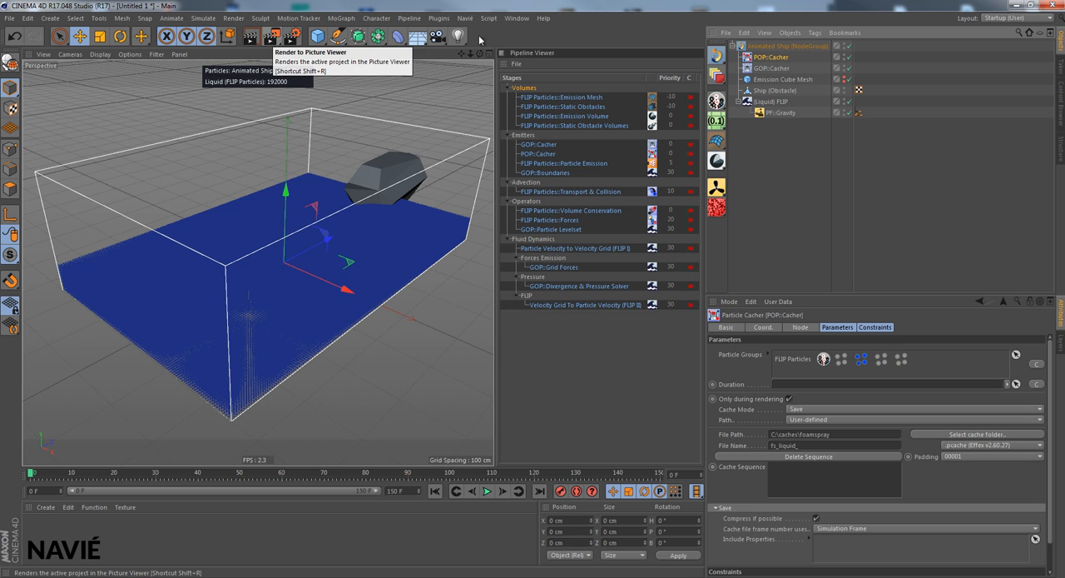
drag(838, 101, 366, 143)
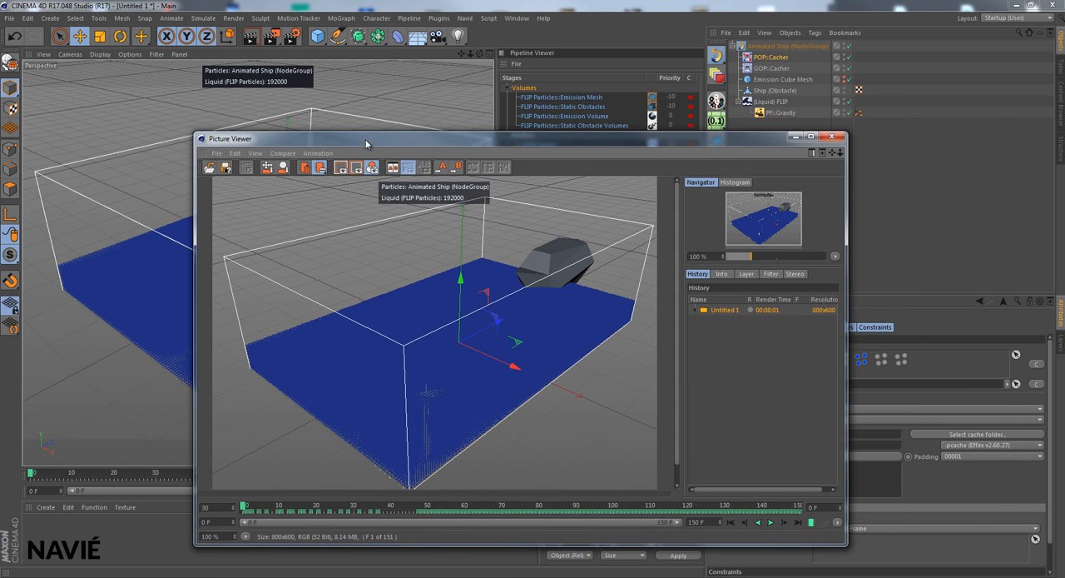
click(273, 37)
click(564, 335)
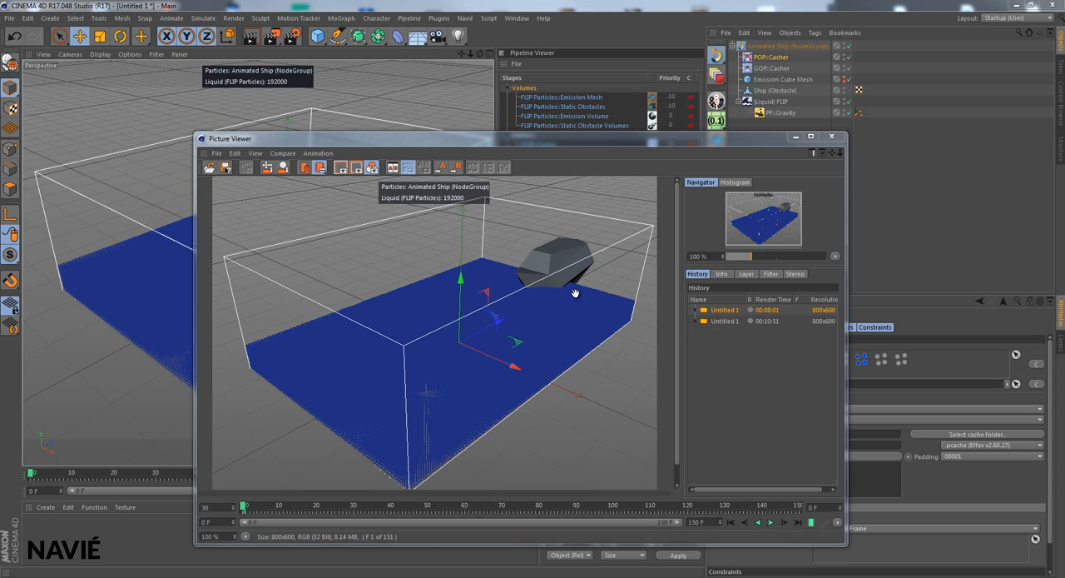
- Play back the second render in the Picture Viewer history to review the ship's wake, and close the viewer
click(738, 322)
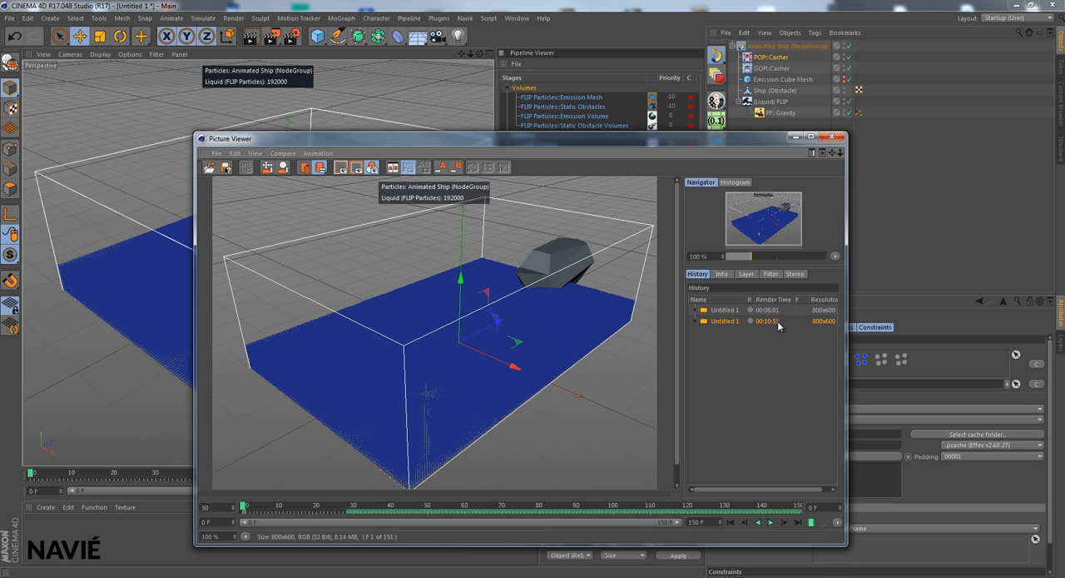
click(771, 523)
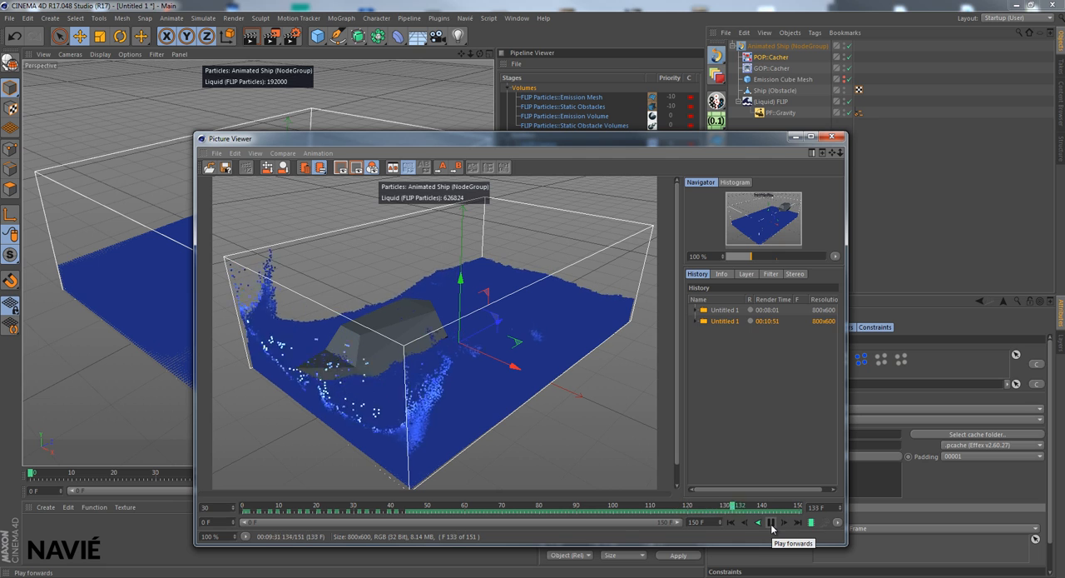
click(770, 523)
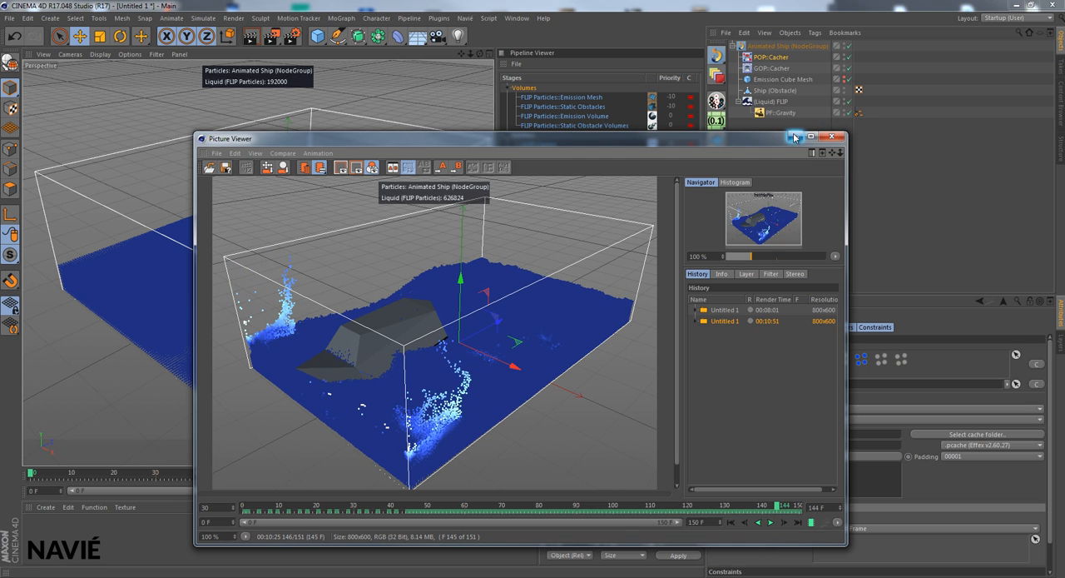
click(831, 136)
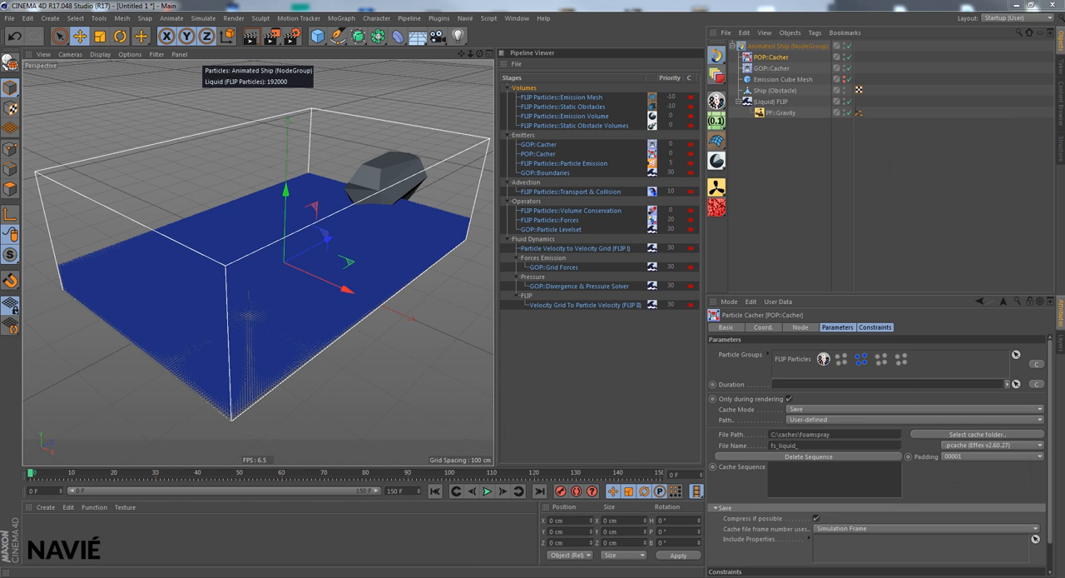
- Set the Animated Ship scene's cache mode to Load with another Effex scene created, and set up the cache nodes
click(767, 48)
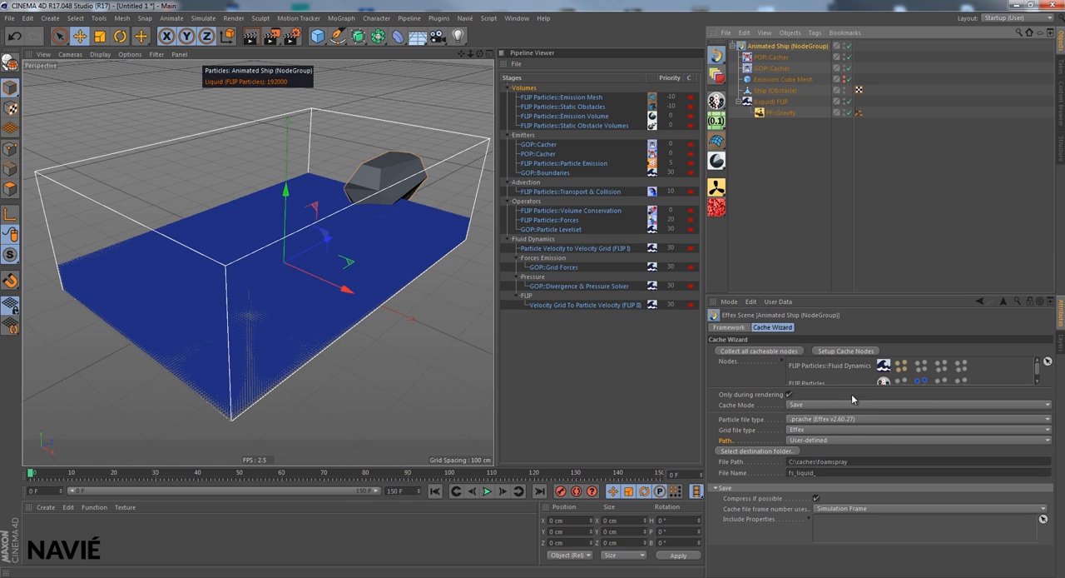
click(793, 404)
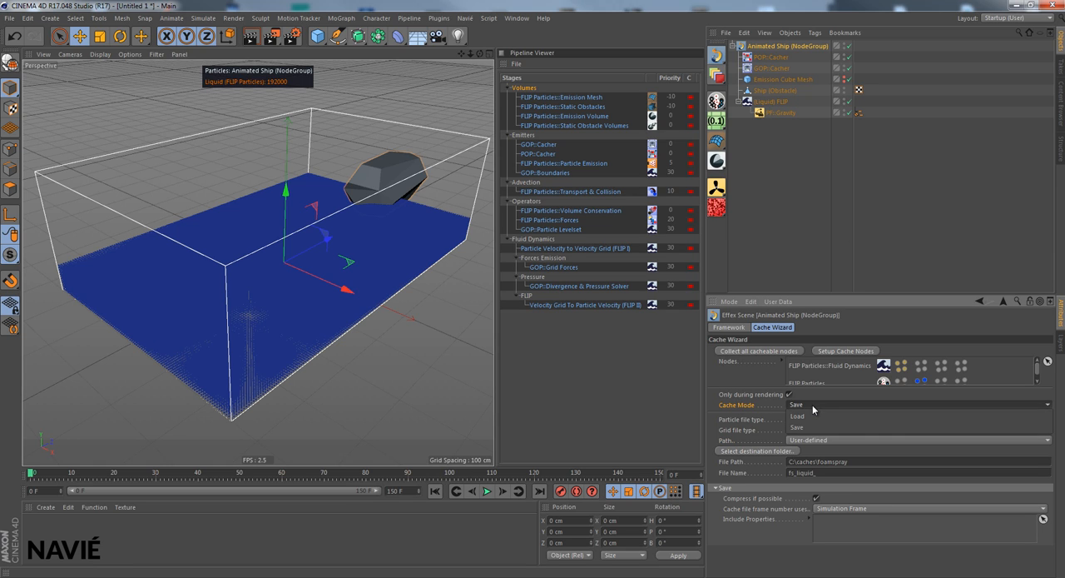
click(812, 415)
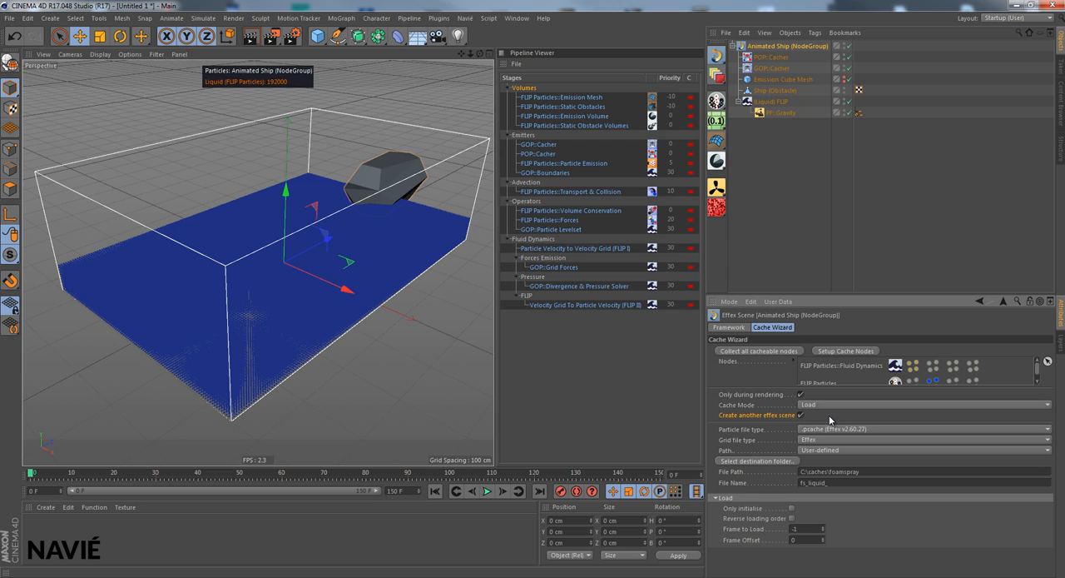
click(859, 350)
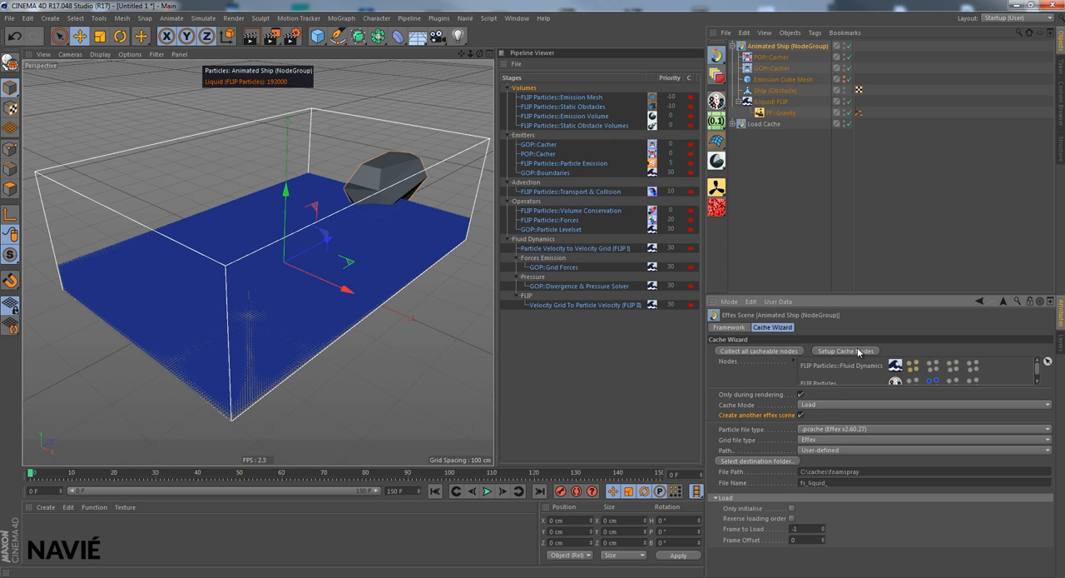
- Disable the Animated Ship node group and collapse its hierarchy
click(732, 46)
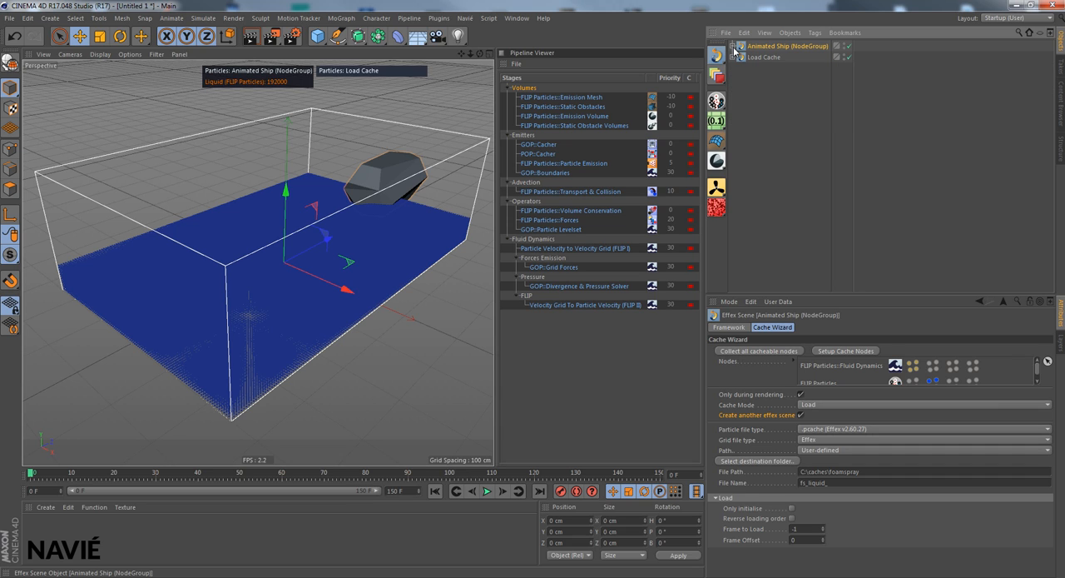
click(847, 47)
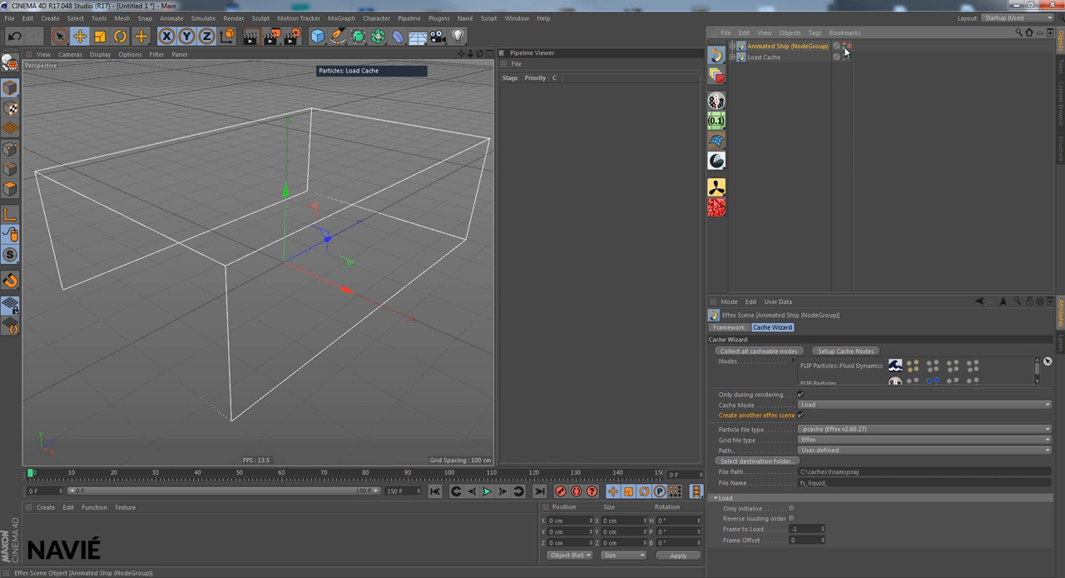
click(732, 46)
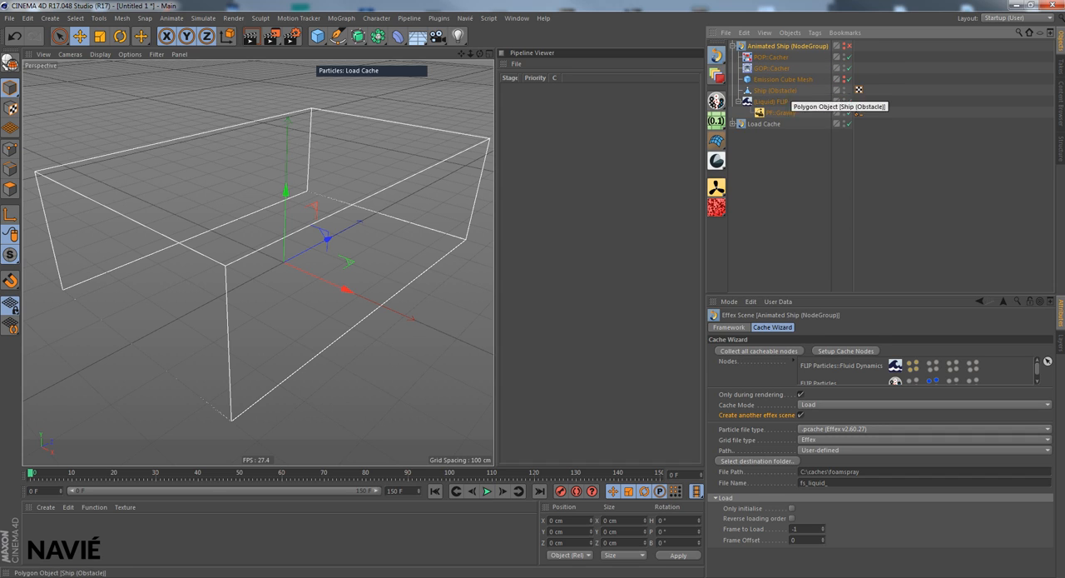
click(732, 45)
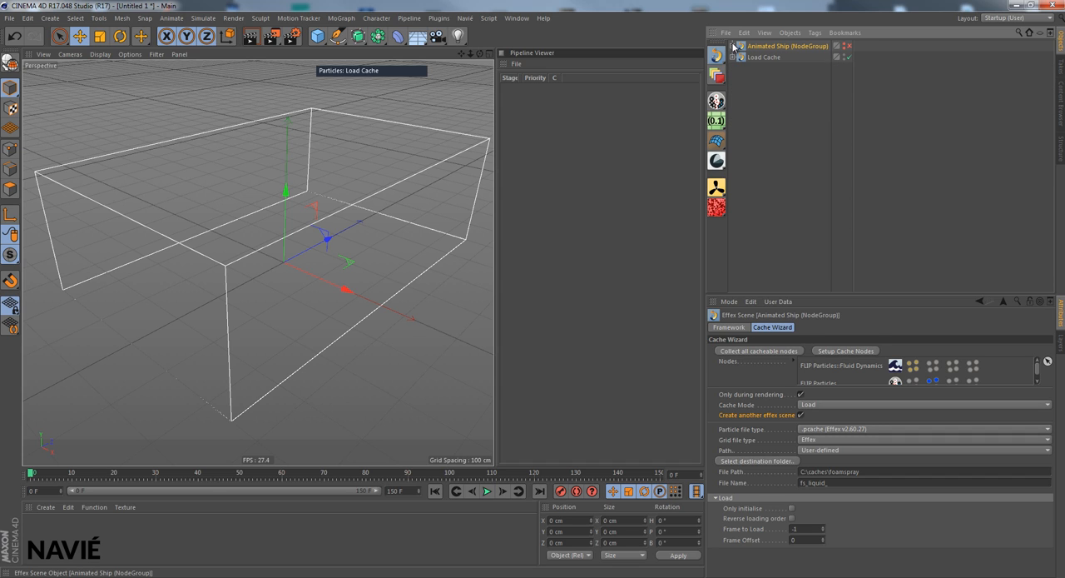
- Examine the nodes inside the Load Cache scene and compare its Fluid Dynamics object with the original (Liquid) FLIP group
click(733, 46)
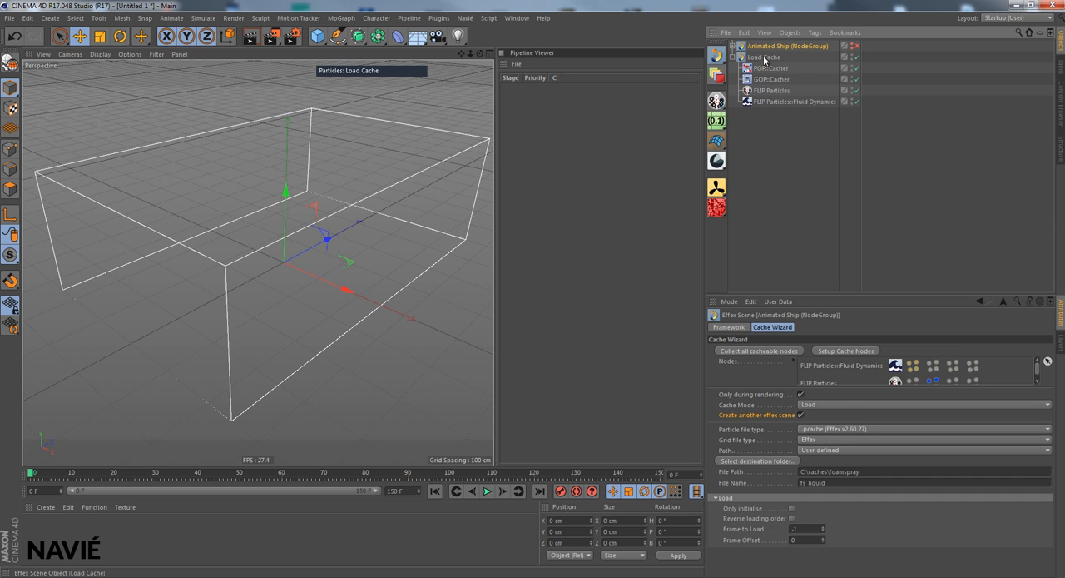
click(764, 57)
click(767, 68)
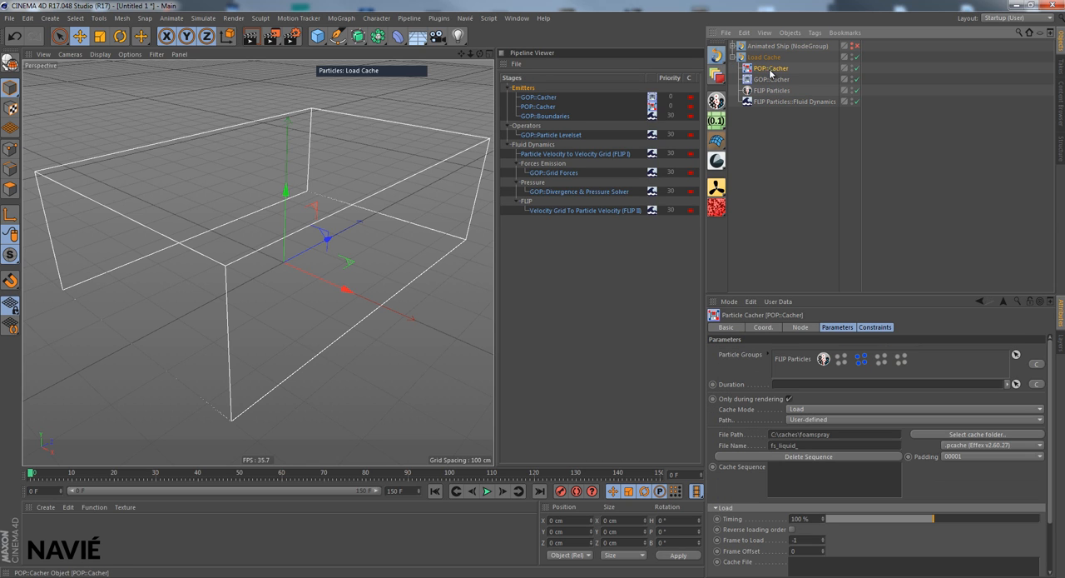
click(769, 79)
click(771, 90)
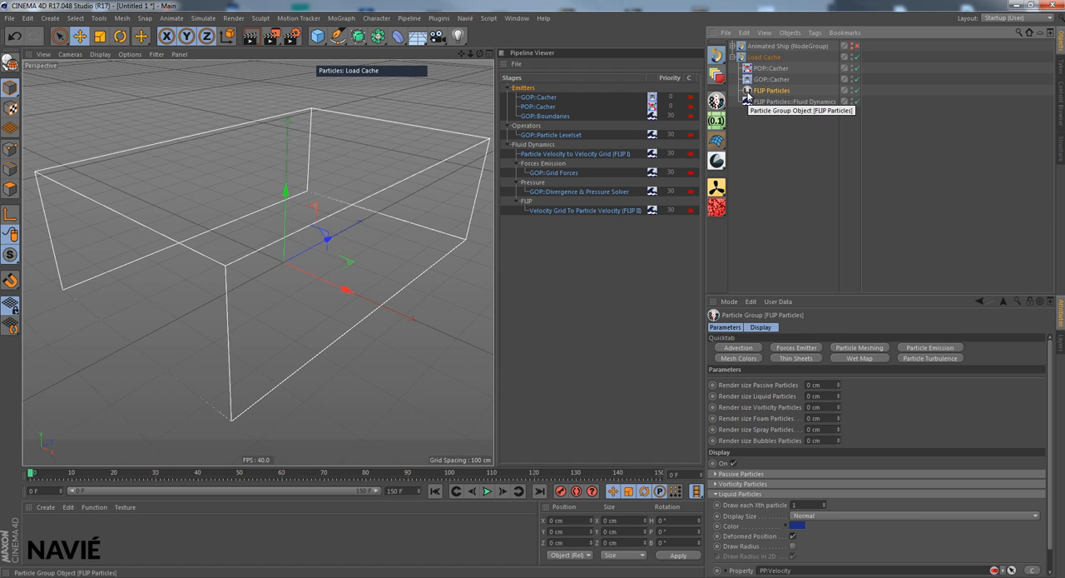
click(733, 46)
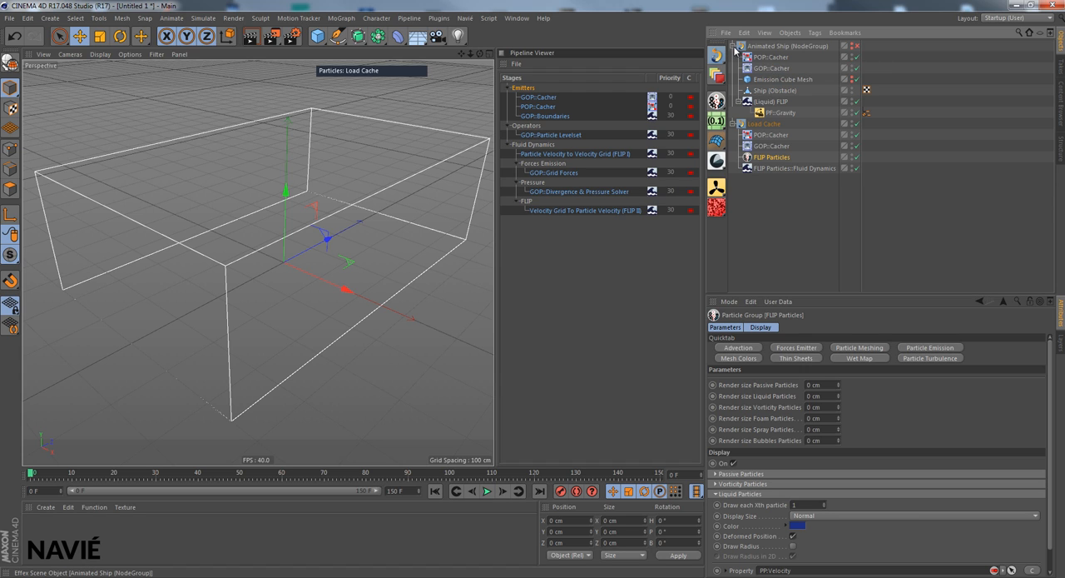
click(770, 101)
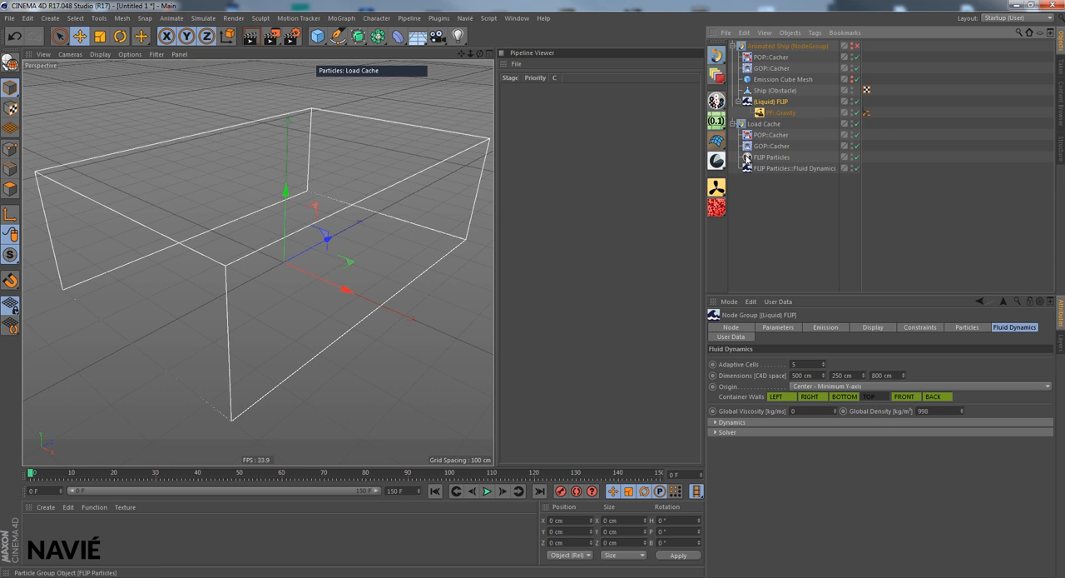
click(774, 168)
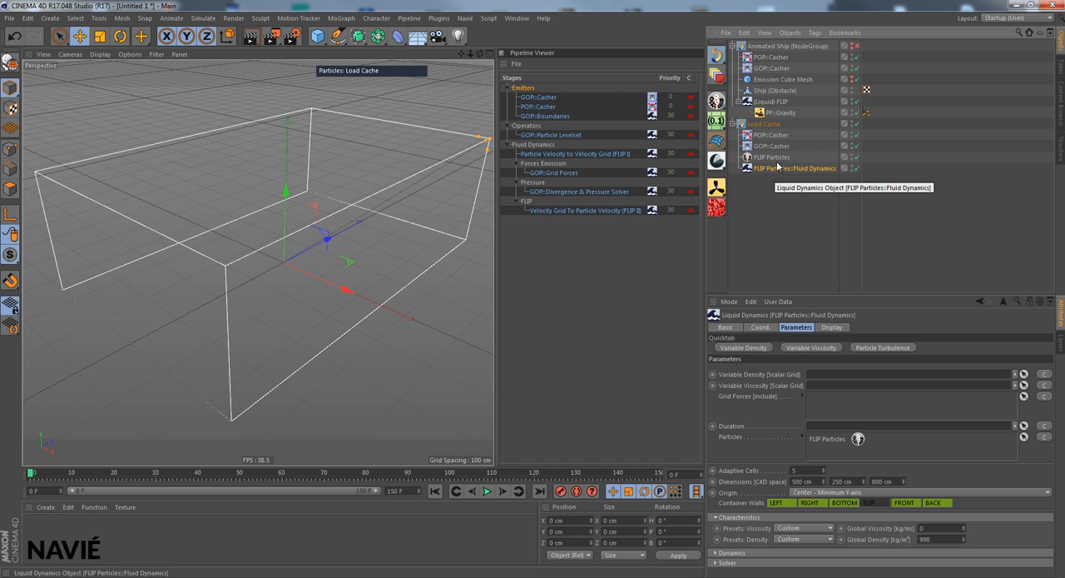
- Turn off the Only during rendering restriction for the POP::Cacher in the Load Cache scene
click(763, 123)
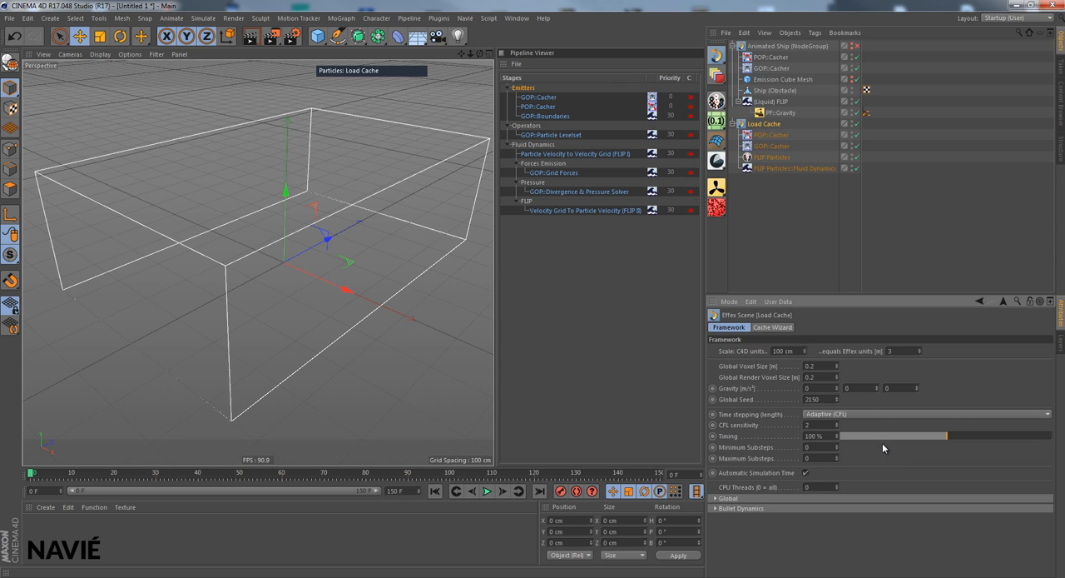
click(774, 135)
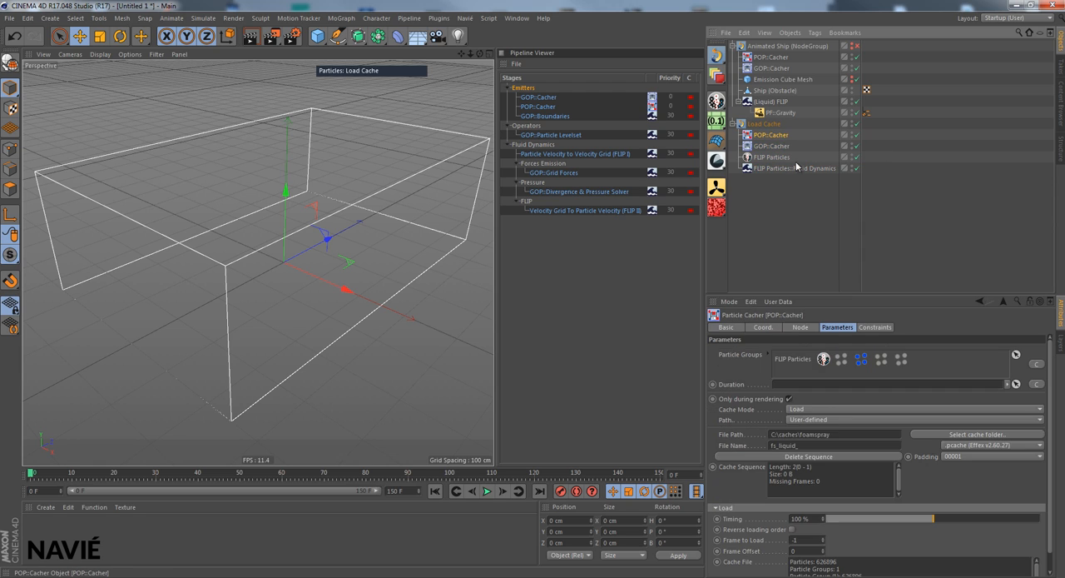
click(790, 400)
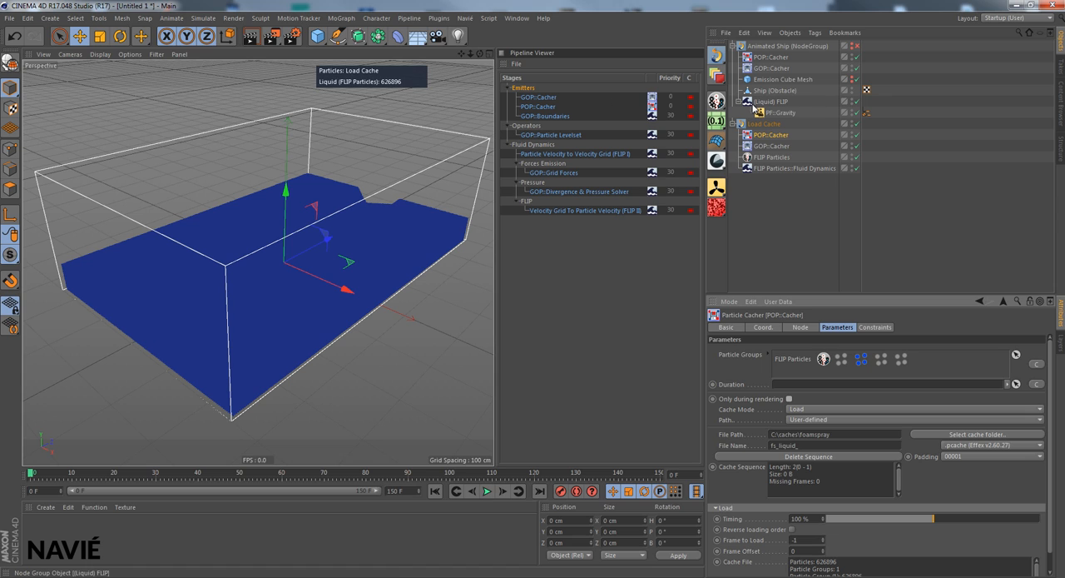
- Move Ship (Obstacle) out of the Animated Ship group to the top level and preview the loaded cache at frame 30
drag(770, 90, 754, 43)
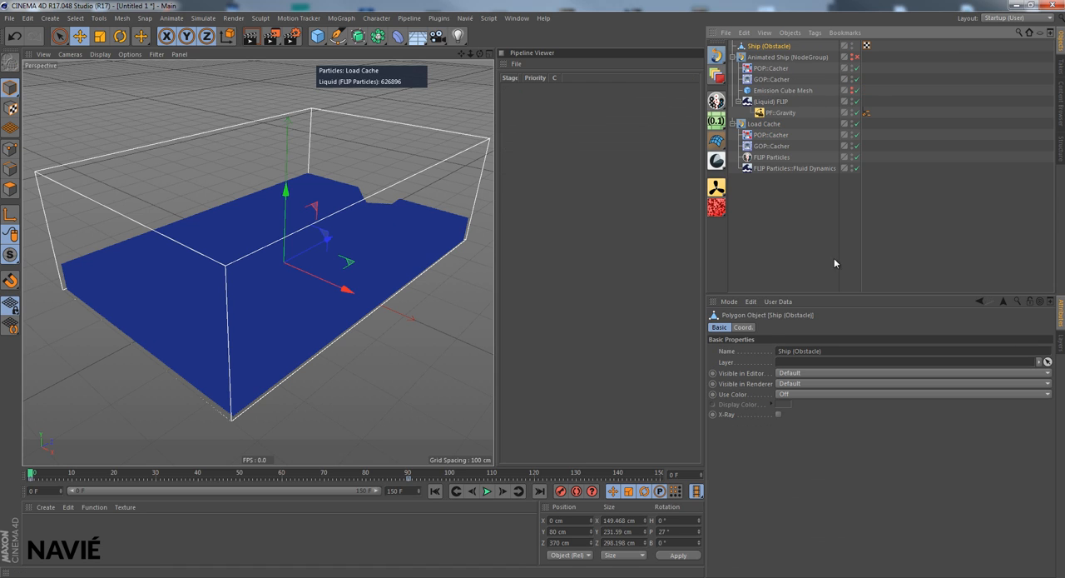
click(733, 56)
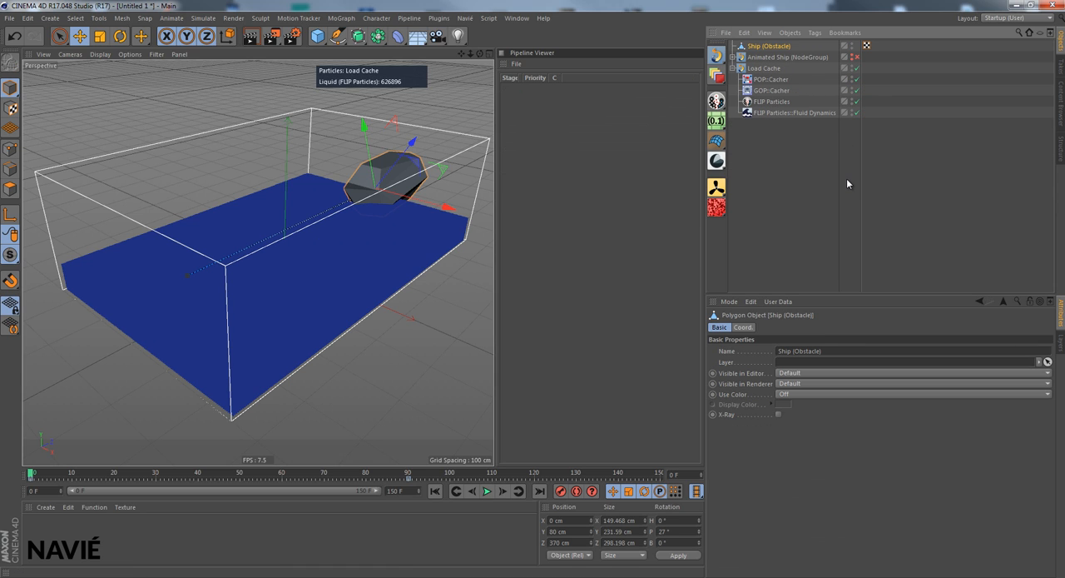
click(486, 491)
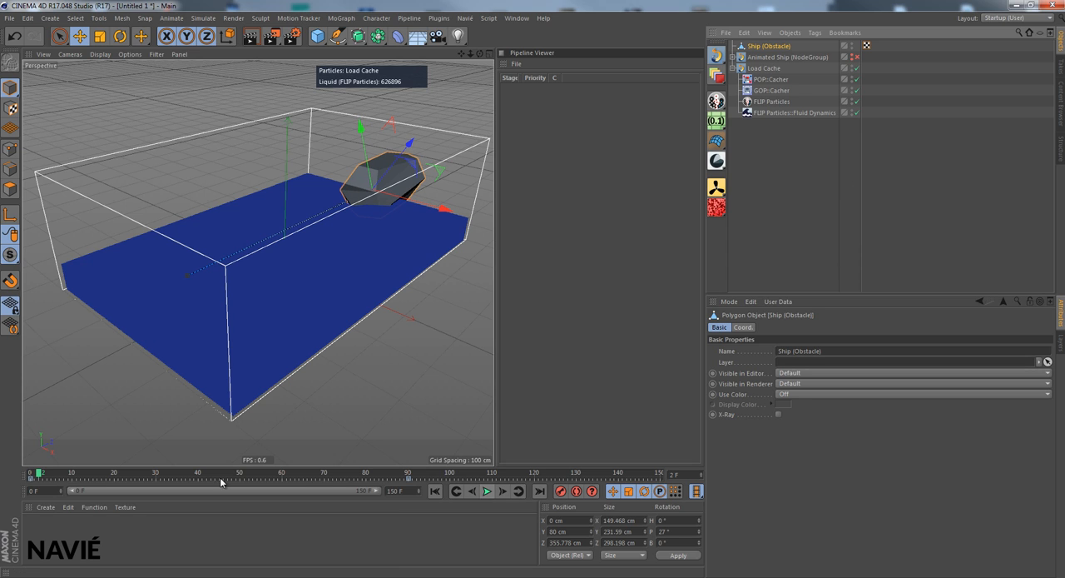
click(156, 476)
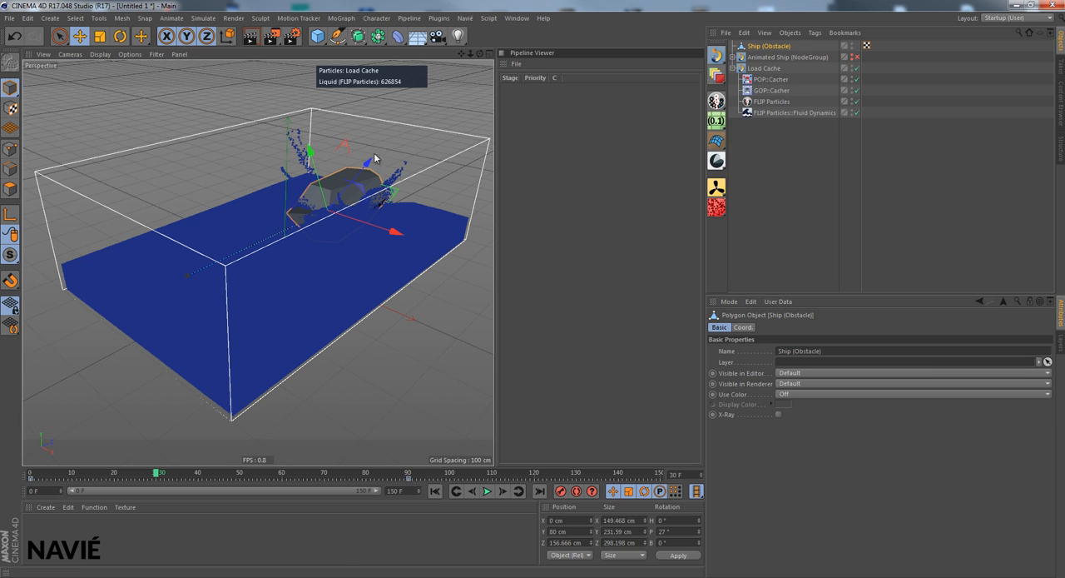
- Create a PP::Velocity property for the liquid particle display of the FLIP Particles group in Load Cache
click(772, 102)
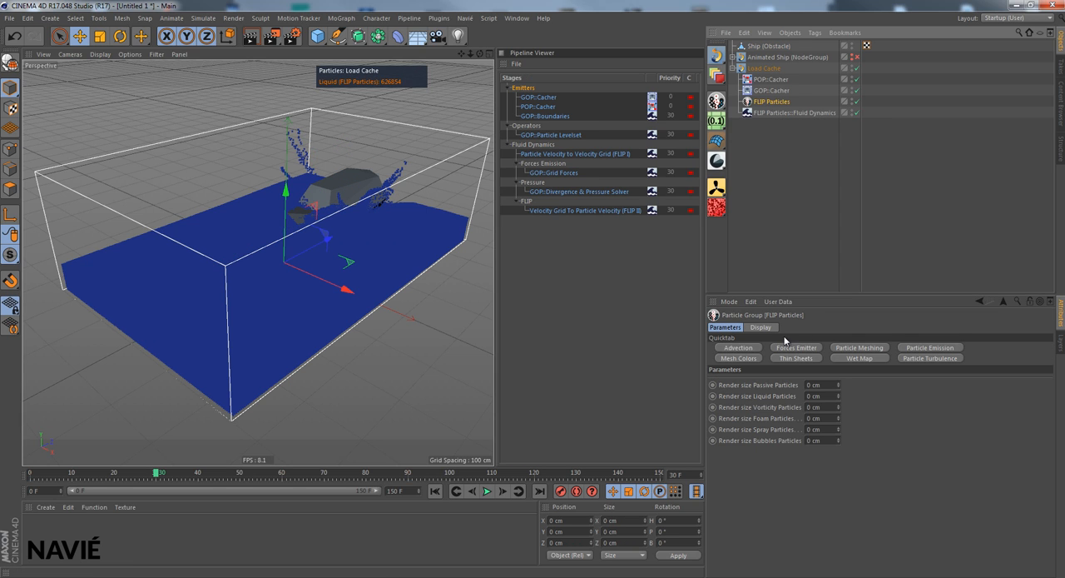
click(760, 329)
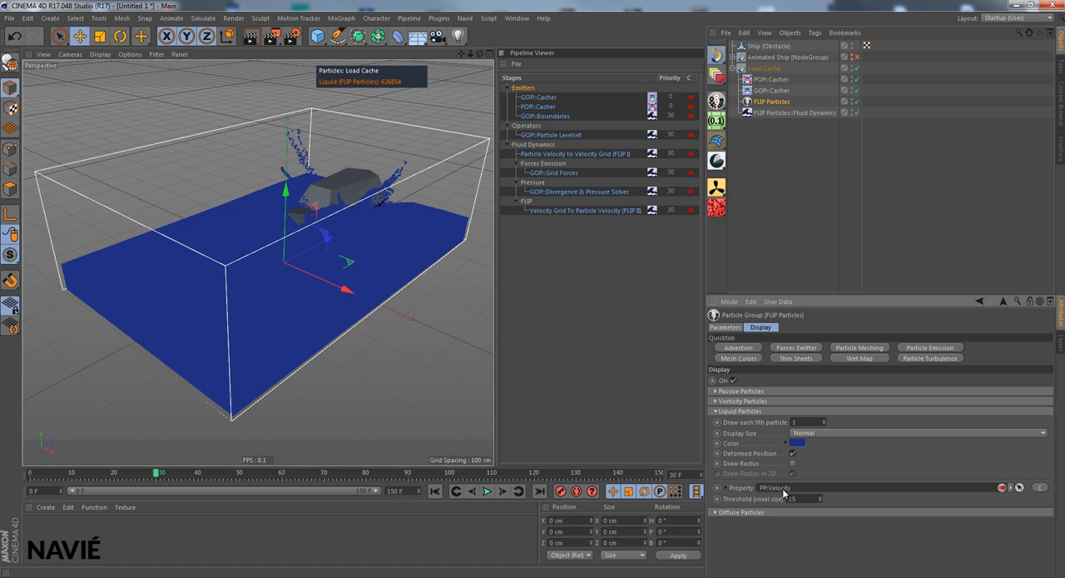
click(733, 58)
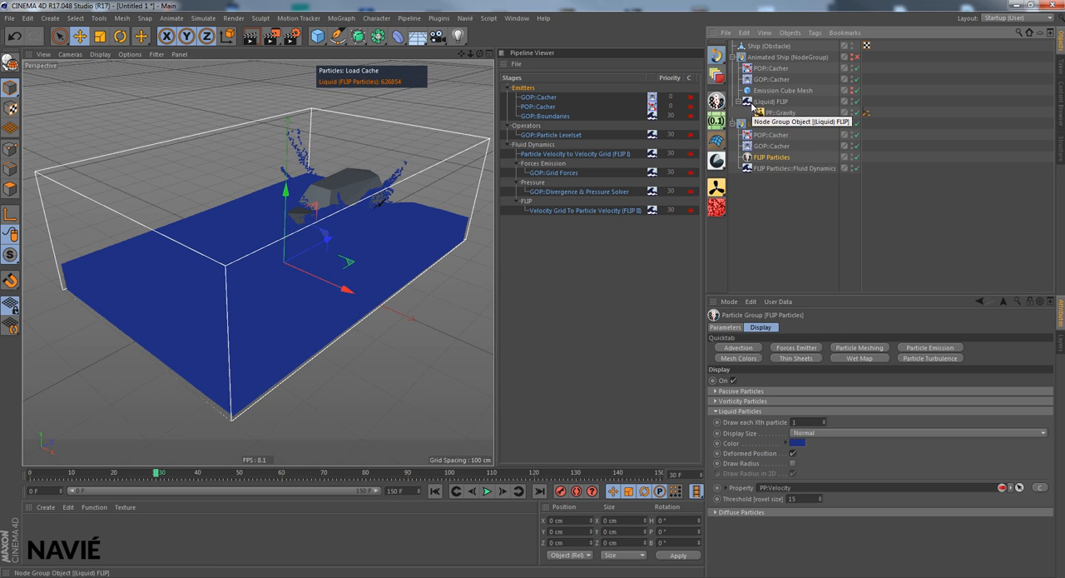
click(733, 57)
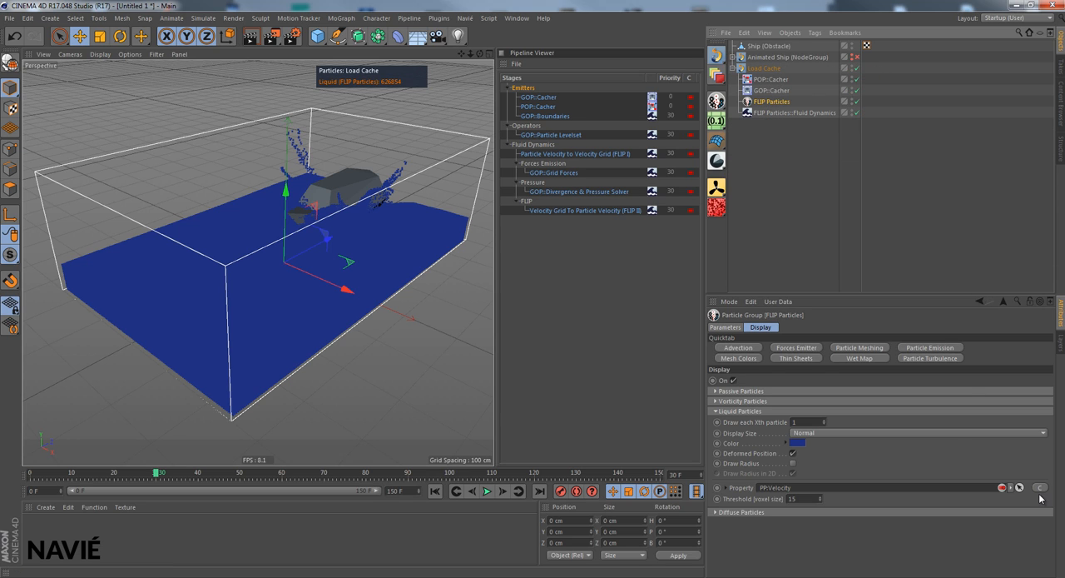
click(1042, 490)
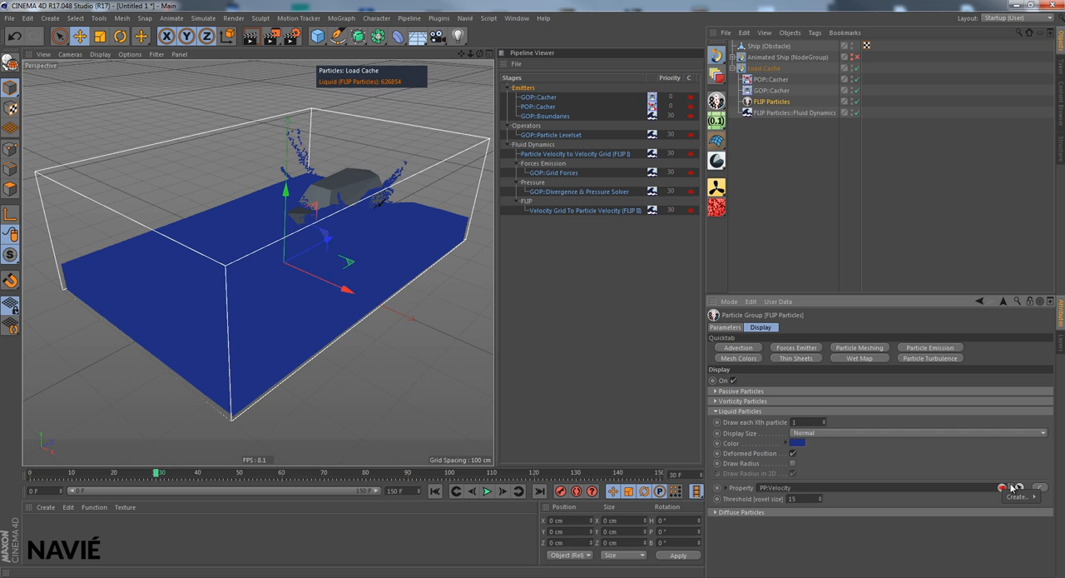
mouse_move(1027, 497)
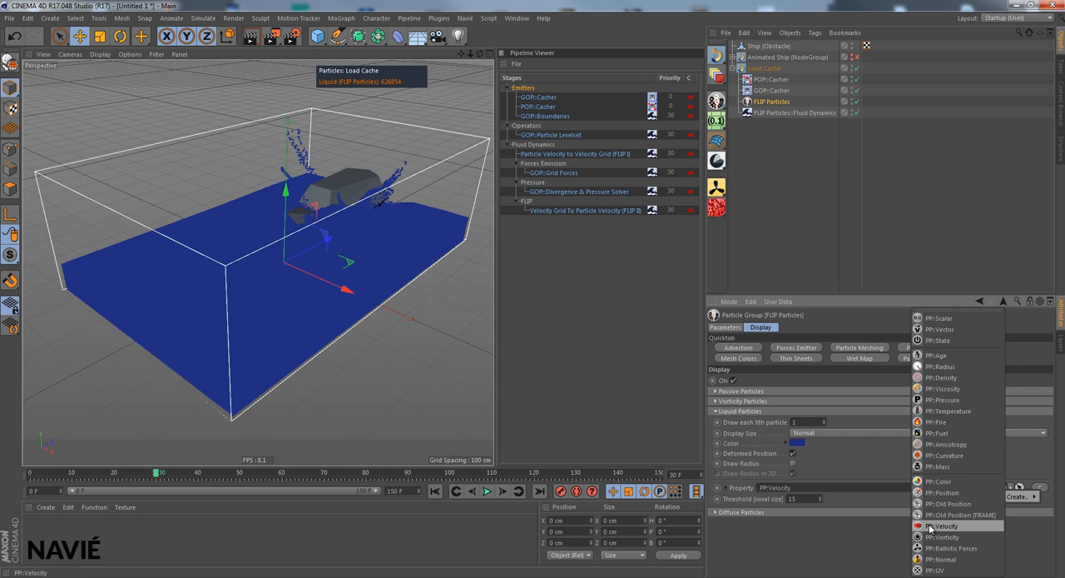
click(931, 526)
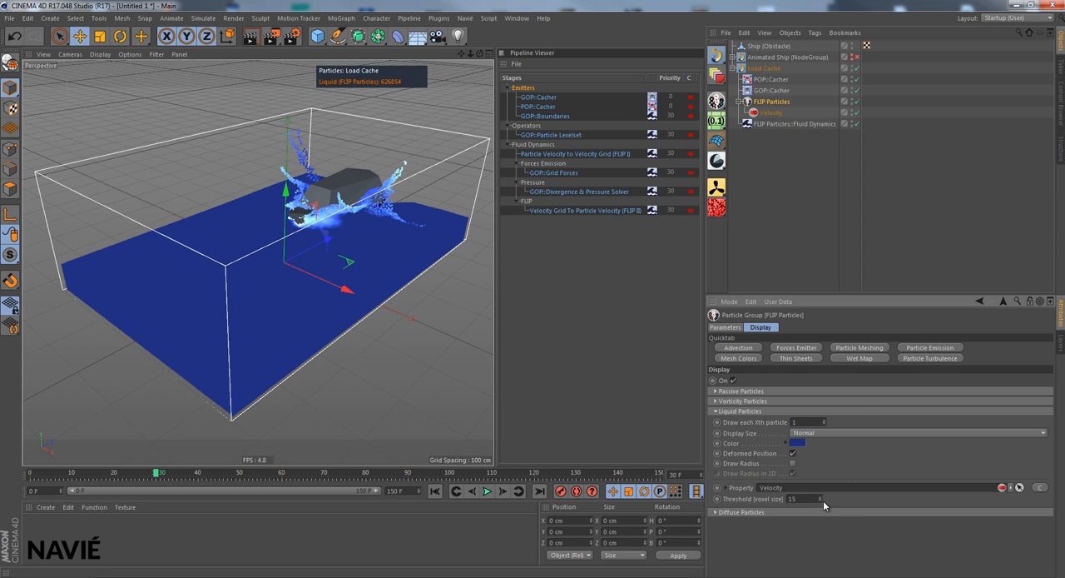
- Set the Threshold of the FLIP Particles velocity display to 10 and preview the cached wake at frame 70
drag(823, 500, 819, 501)
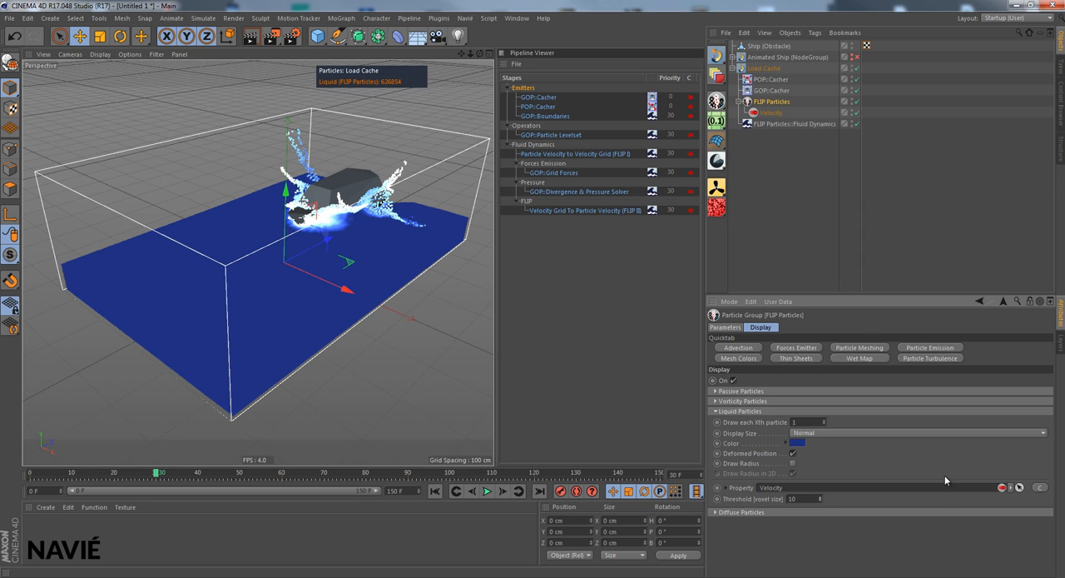
click(323, 474)
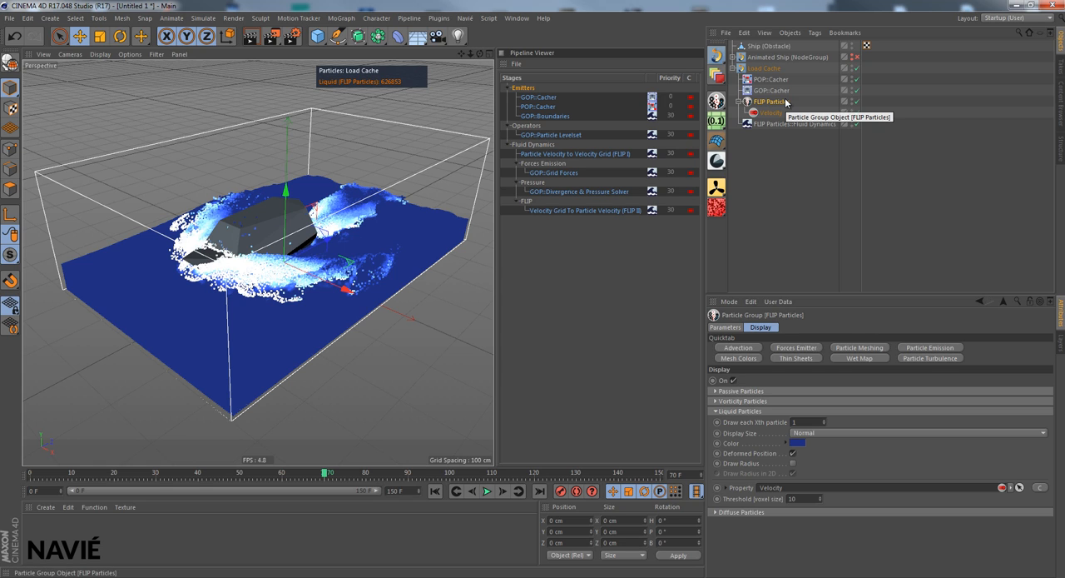
click(739, 103)
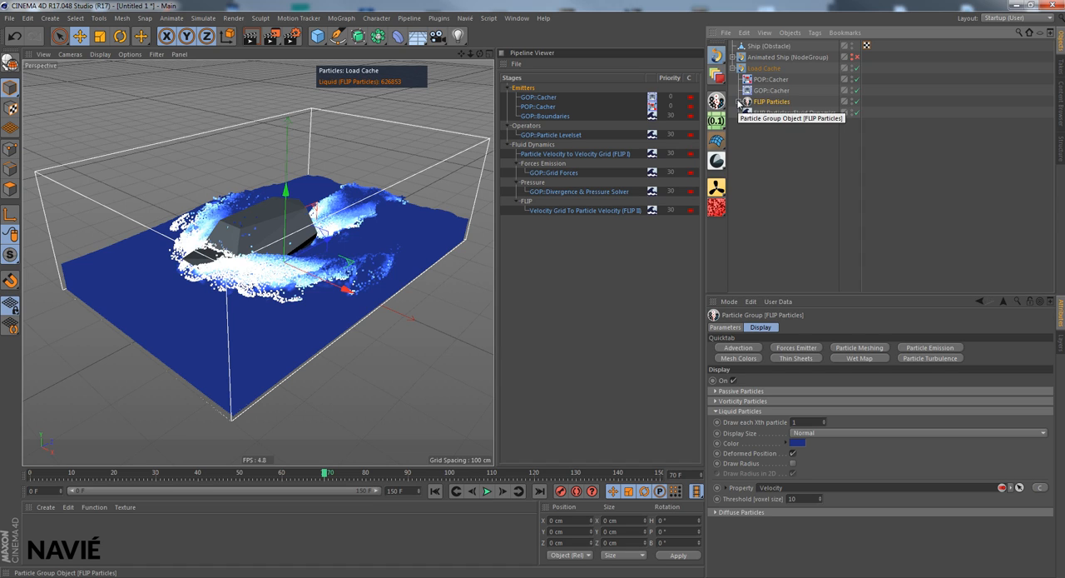
click(738, 103)
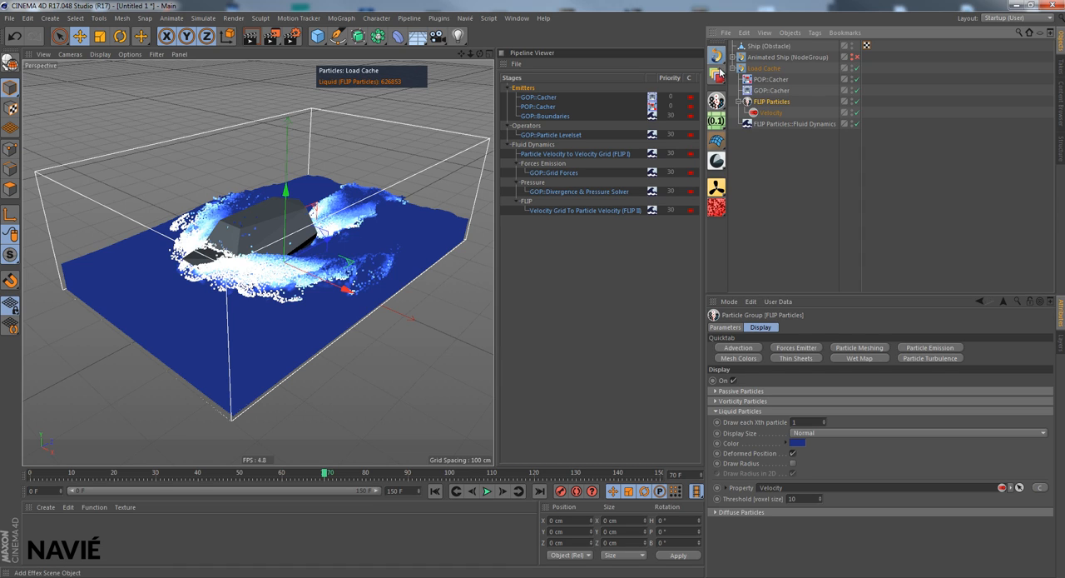
- Add a Liquid Particles Mesher from the Bodies presets and place it inside Load Cache above FLIP Particles
click(718, 74)
mouse_move(774, 111)
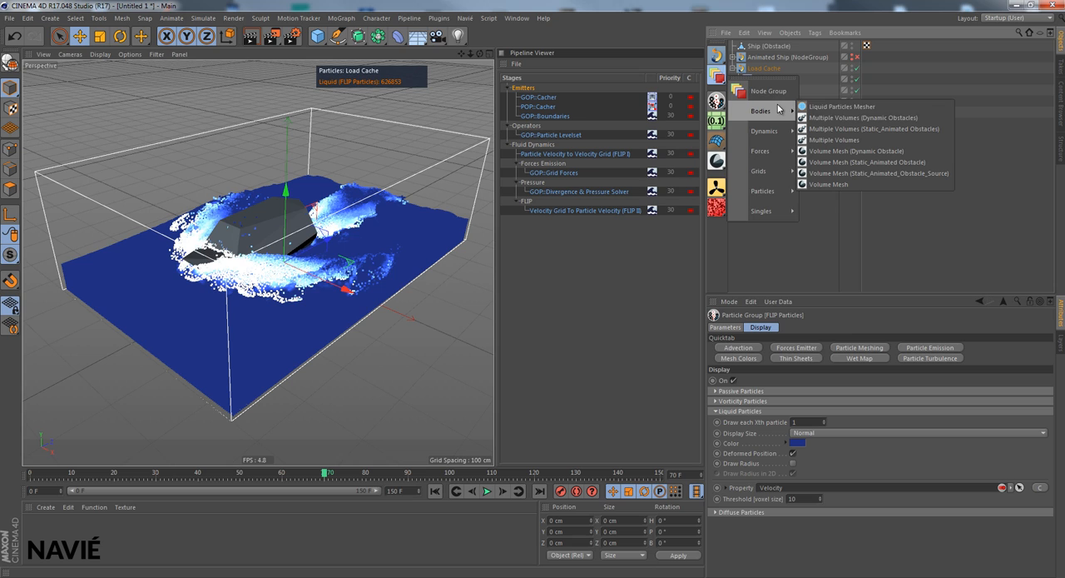
click(871, 106)
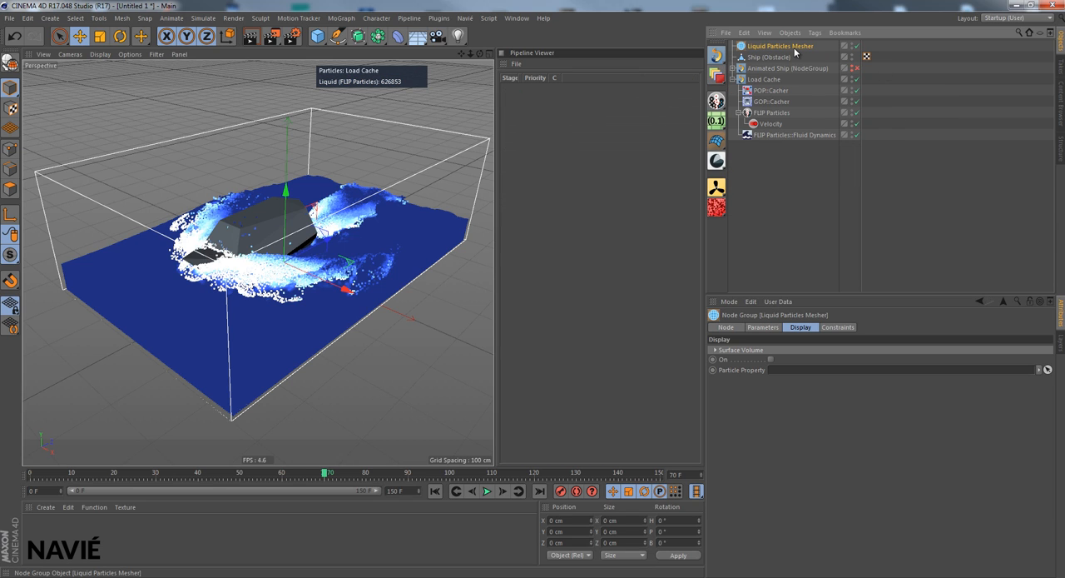
click(762, 327)
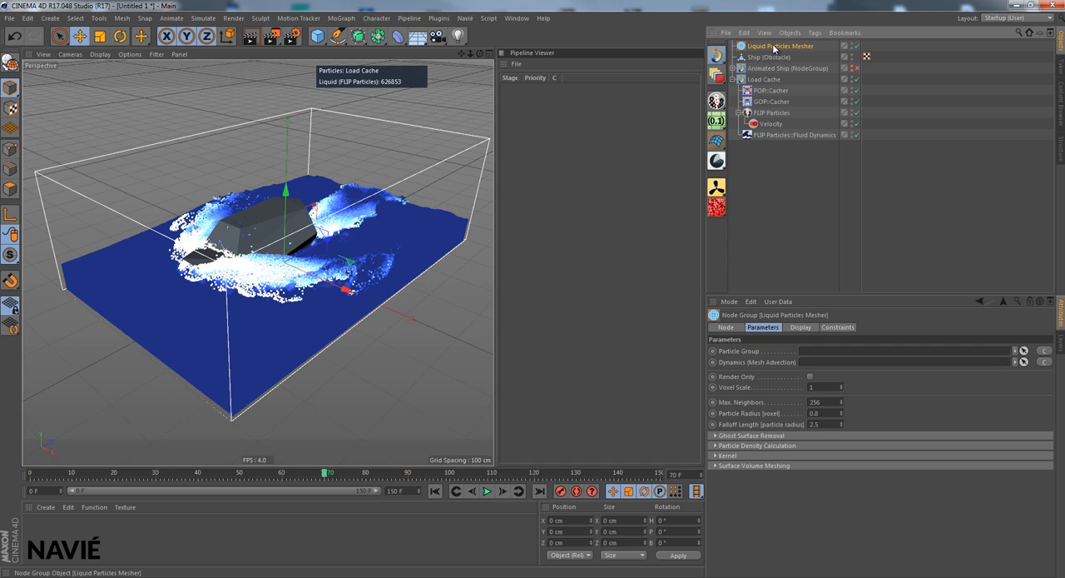
drag(767, 81, 763, 109)
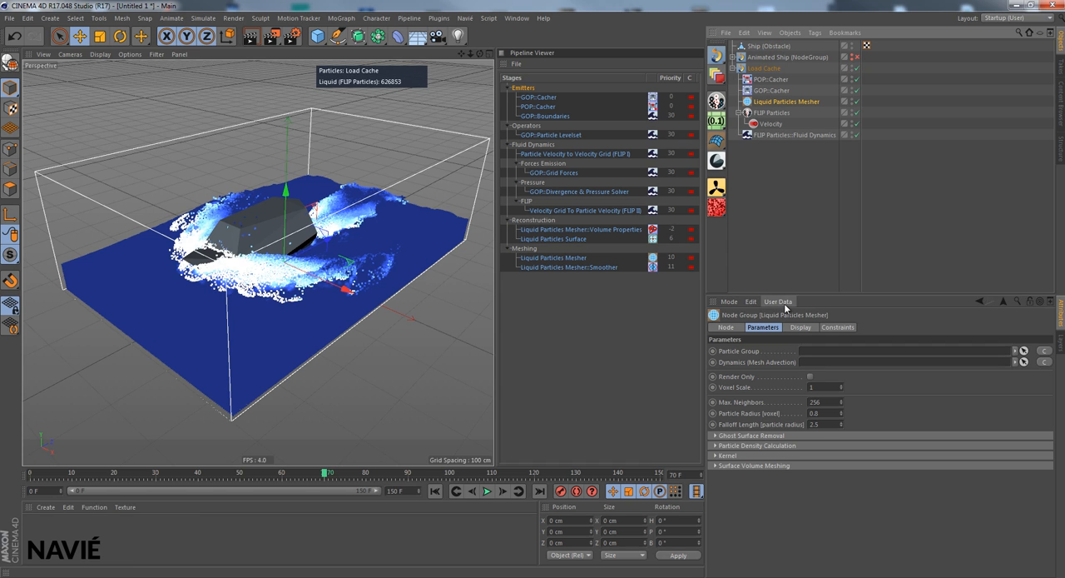
click(739, 112)
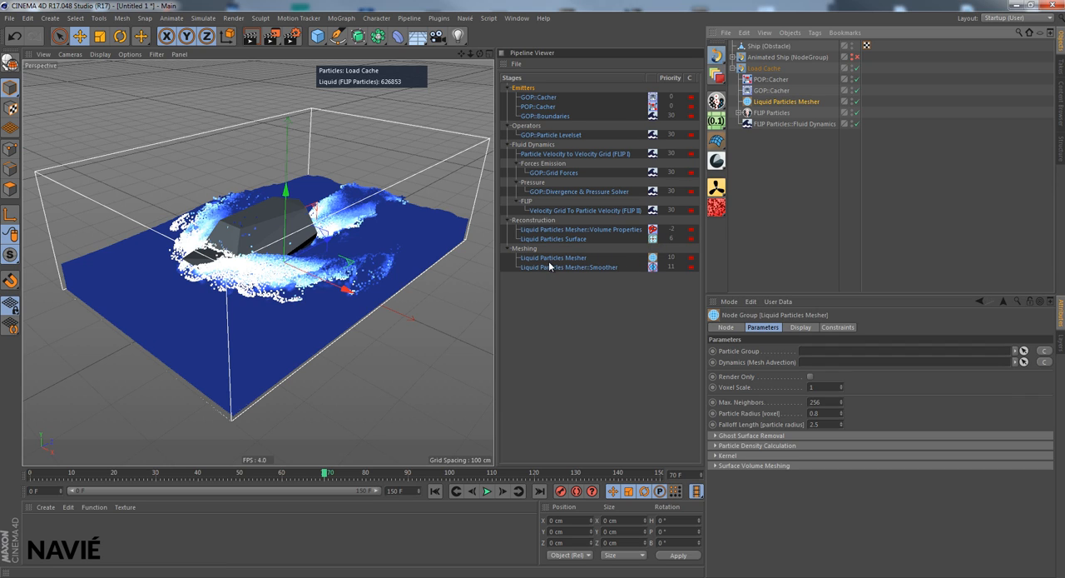
- Assign FLIP Particles as the Liquid Particles Mesher's Particle Group and hide the particles to inspect the mesh
click(856, 102)
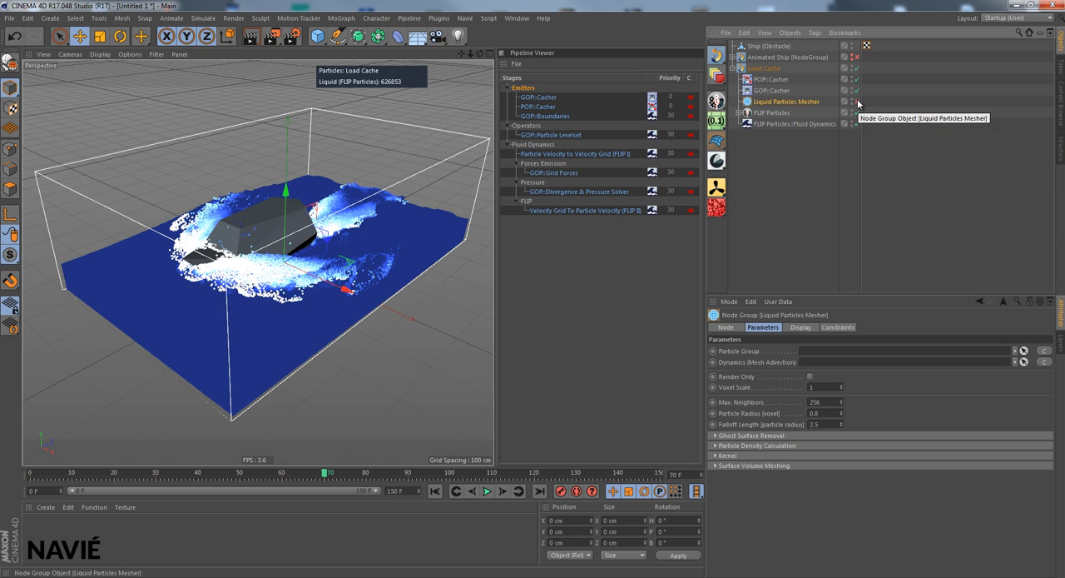
click(857, 102)
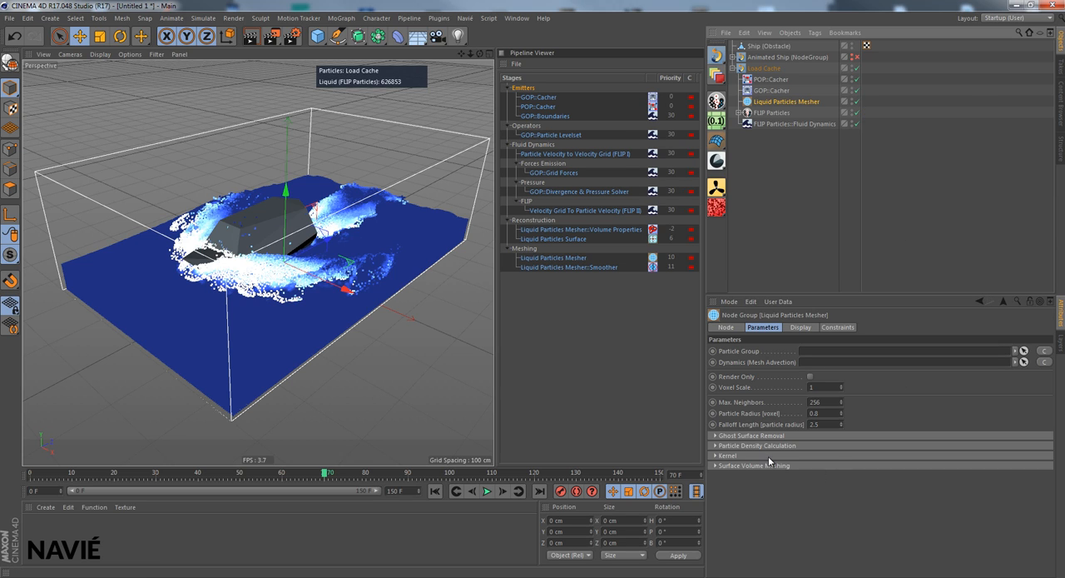
click(1047, 352)
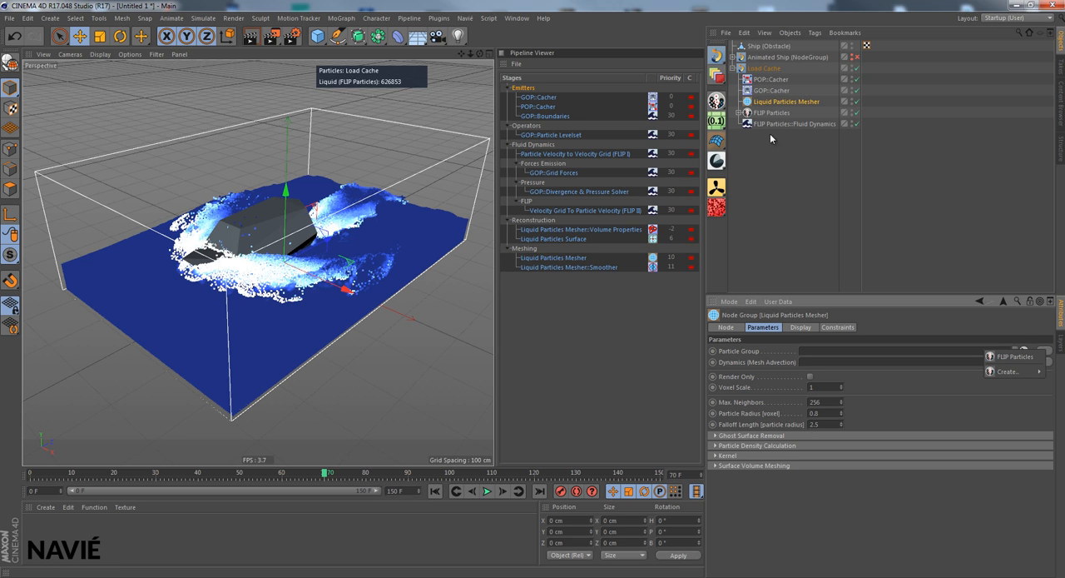
click(1010, 356)
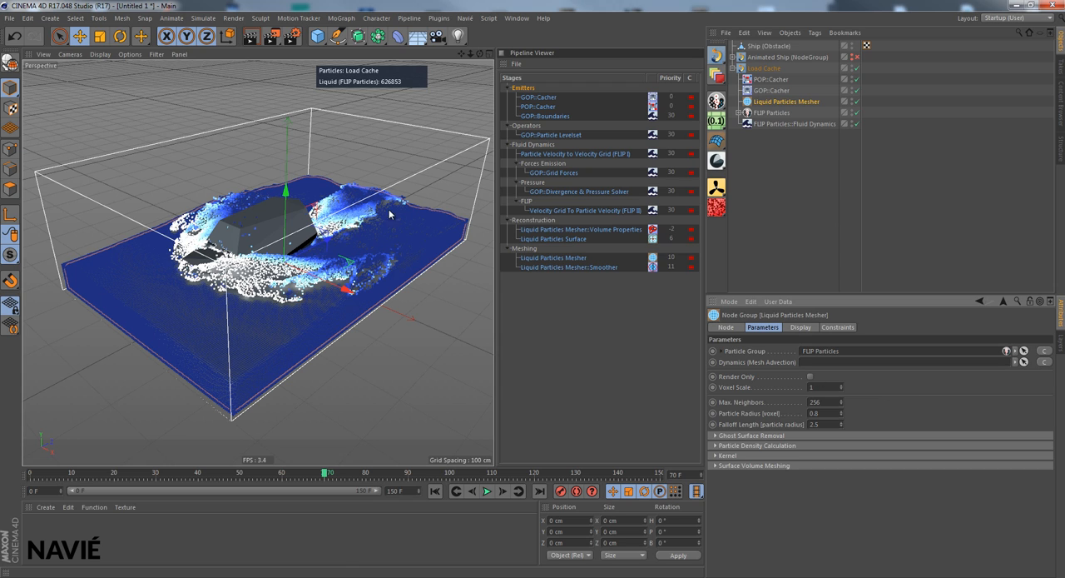
click(852, 111)
click(852, 114)
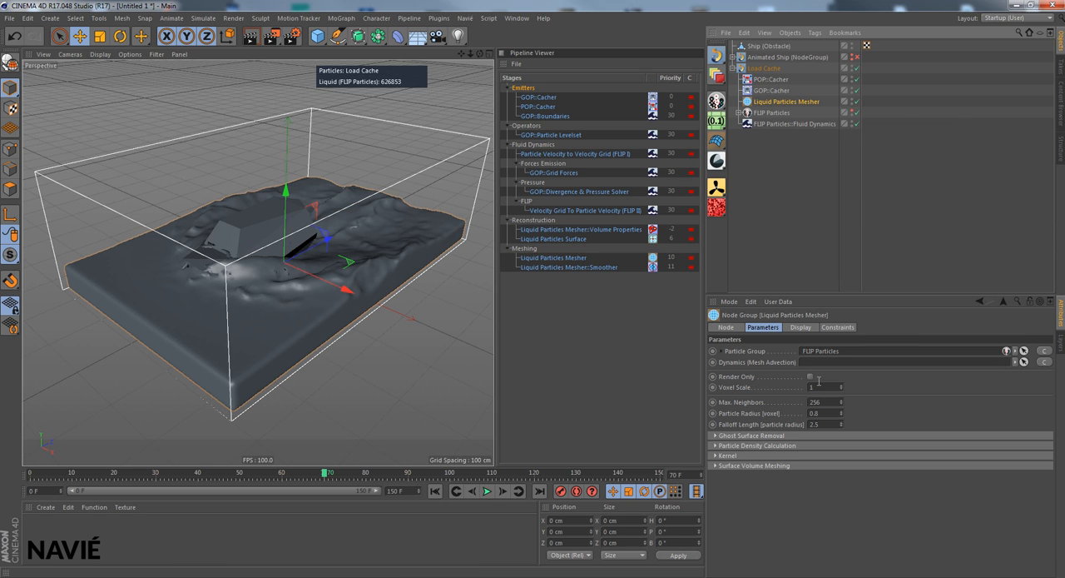
- Show the FLIP Particles again and set the mesher's Particle Radius to 0.55 voxel
click(817, 413)
text(0)
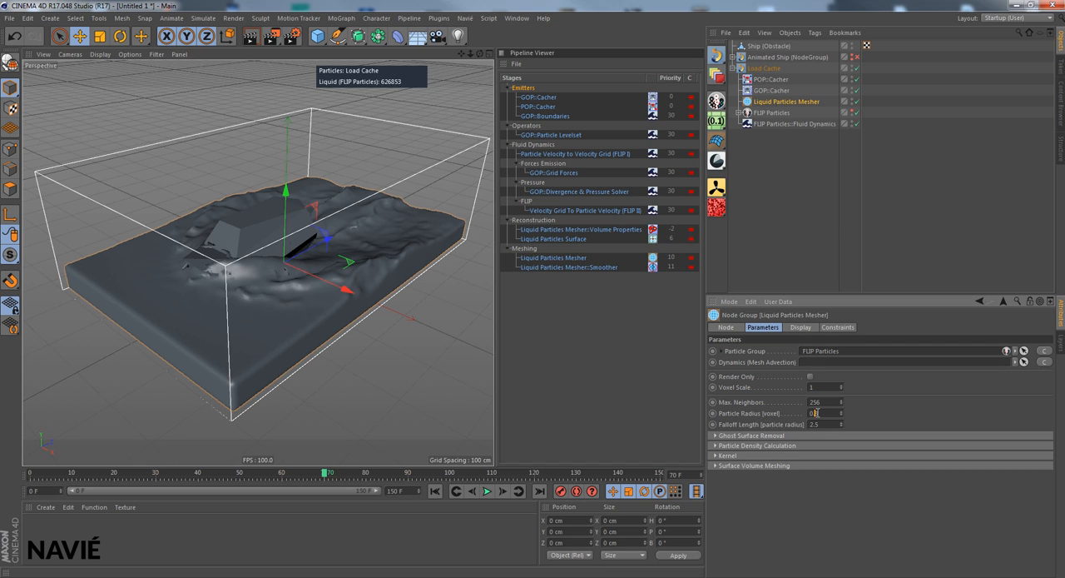
text(.3)
click(853, 111)
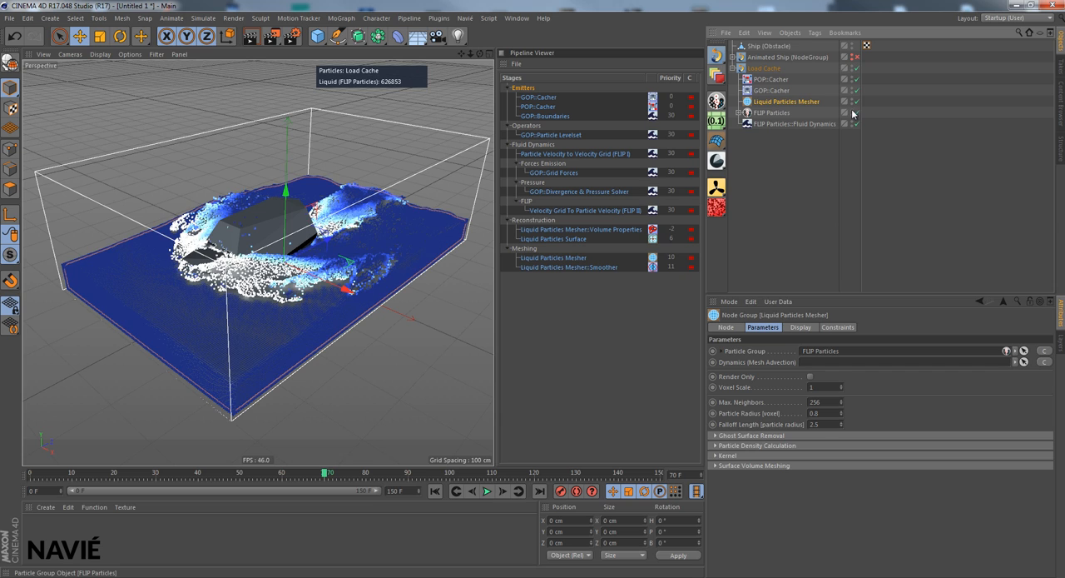
click(817, 413)
key(BackSpace)
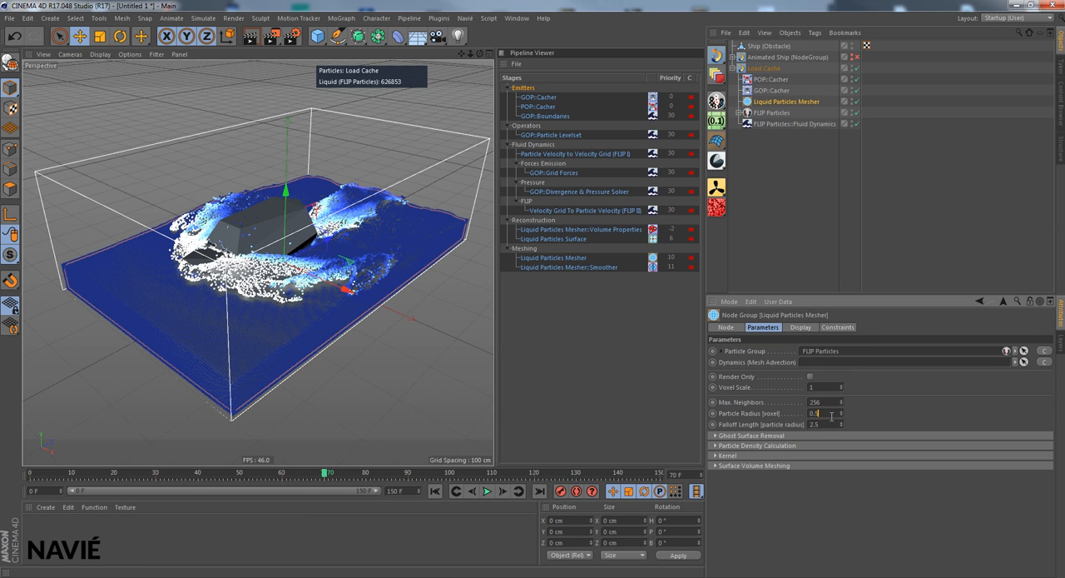
text(55)
key(Return)
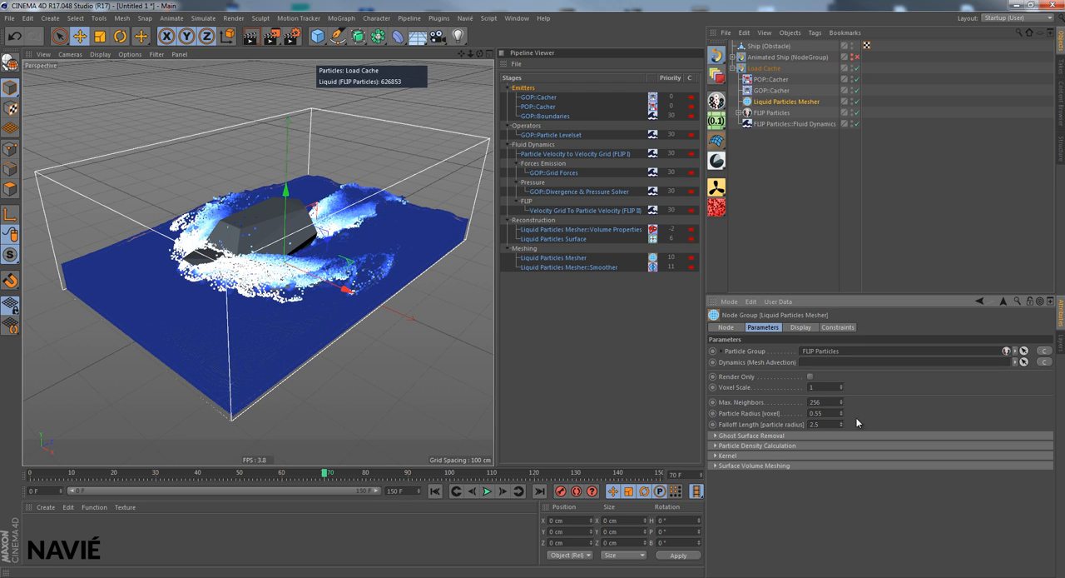
- Try a Mesh Surface Offset of 0 with 5 Smoothing Passes in the mesher's Surface Volume Meshing settings
click(718, 465)
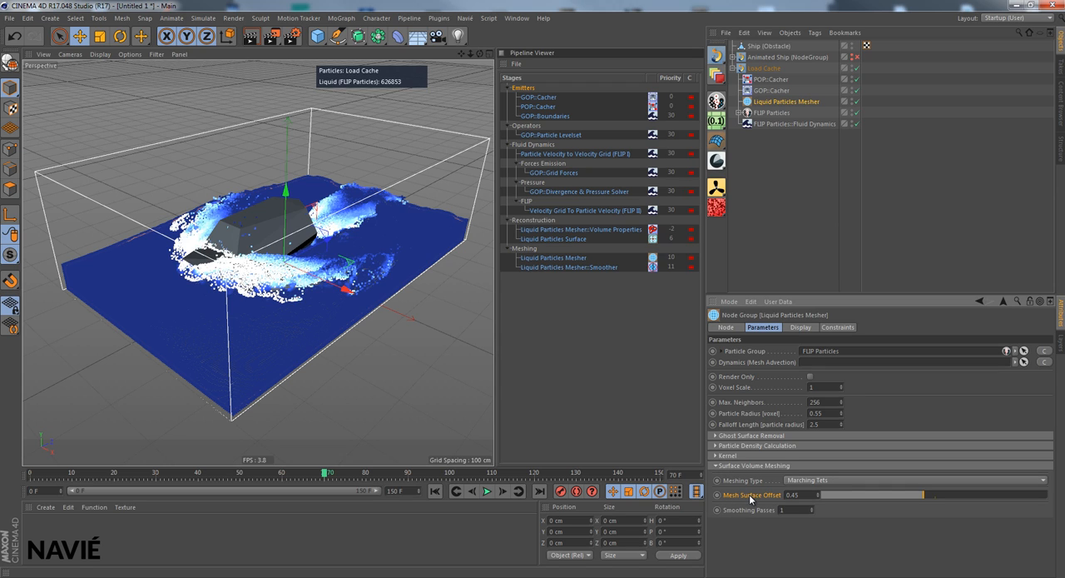
drag(802, 495, 765, 496)
text(0)
key(Return)
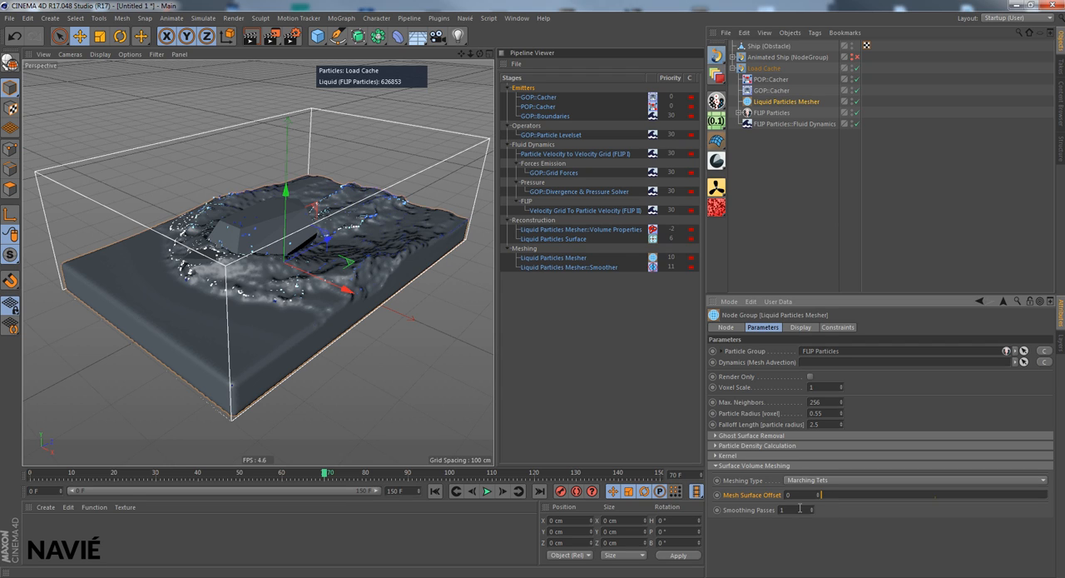
drag(800, 508, 741, 509)
text(5)
key(Return)
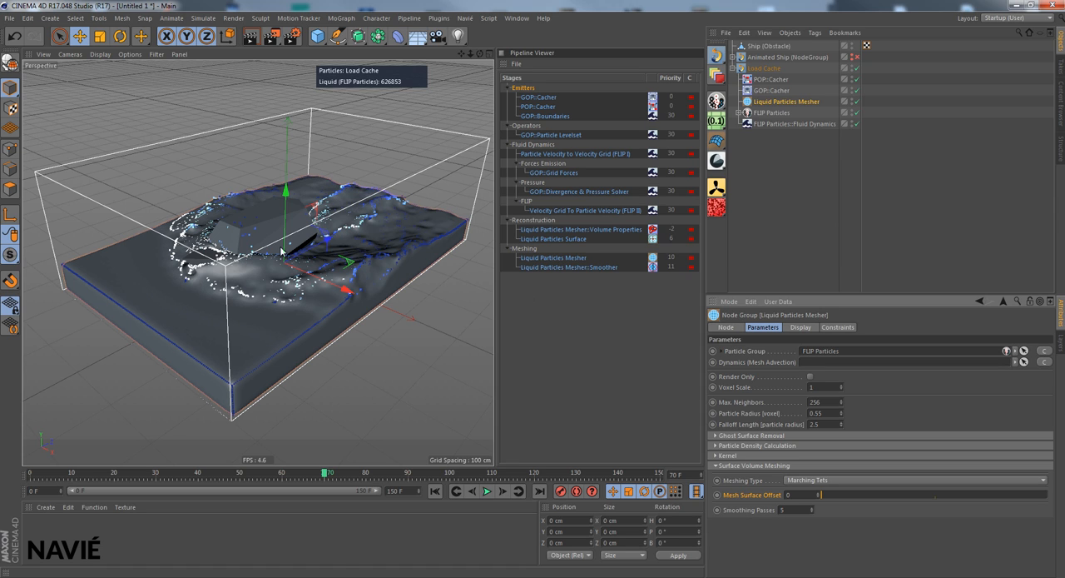
drag(480, 54, 494, 289)
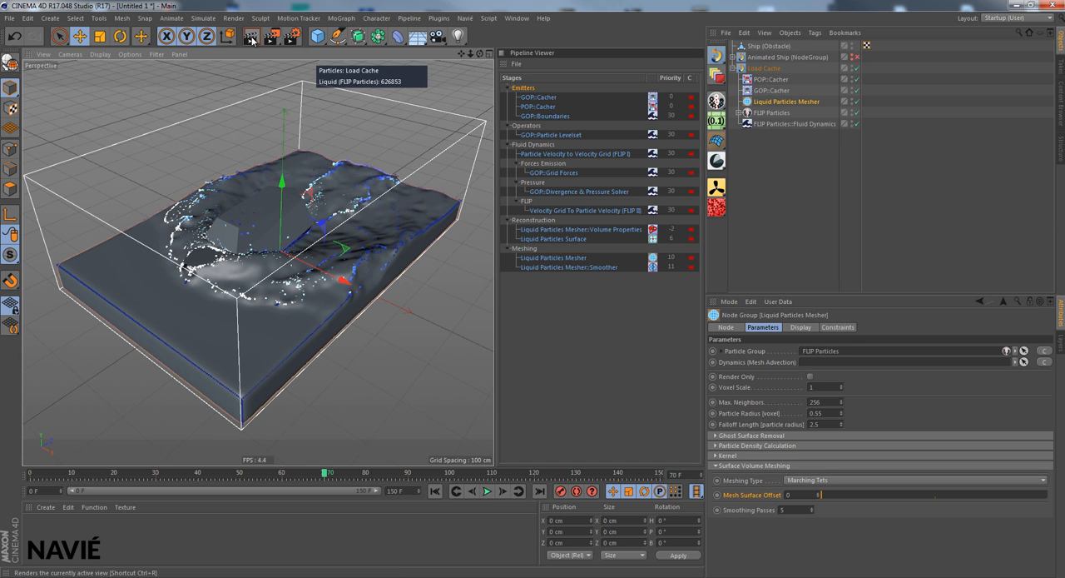
- Set the mesher's Voxel Scale to 1.5, Falloff Length to 3, Smoothing Passes to 1 and Mesh Surface Offset to 0.2, and hide the FLIP Particles
click(797, 510)
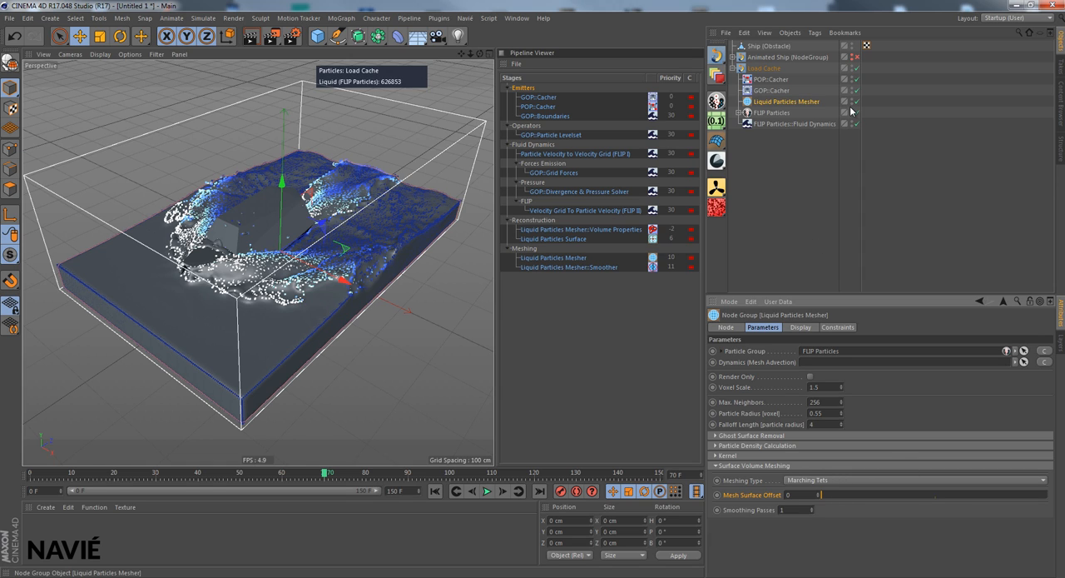
double_click(812, 423)
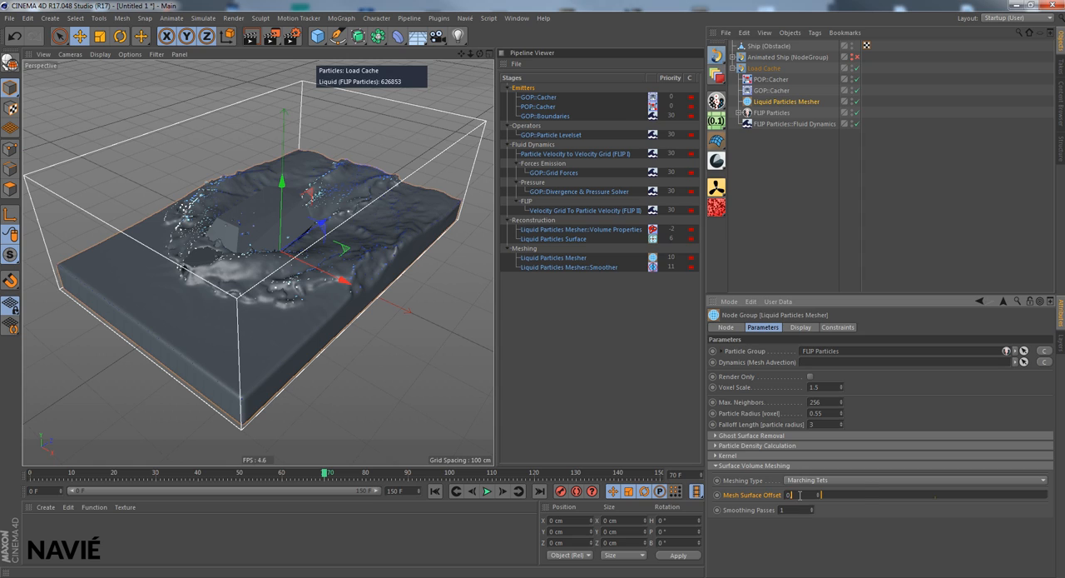
text(.2)
key(Return)
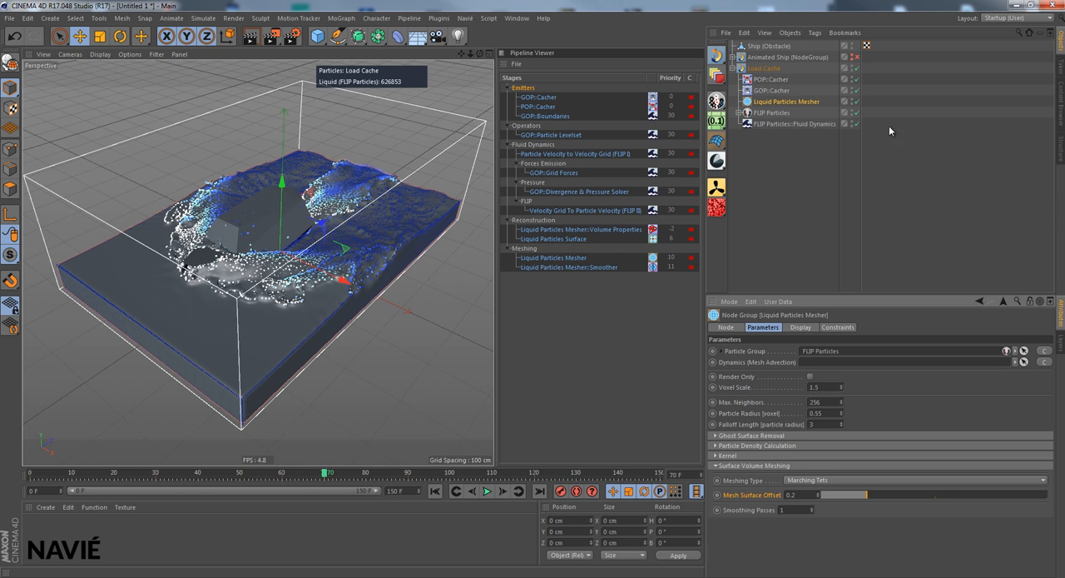
click(853, 112)
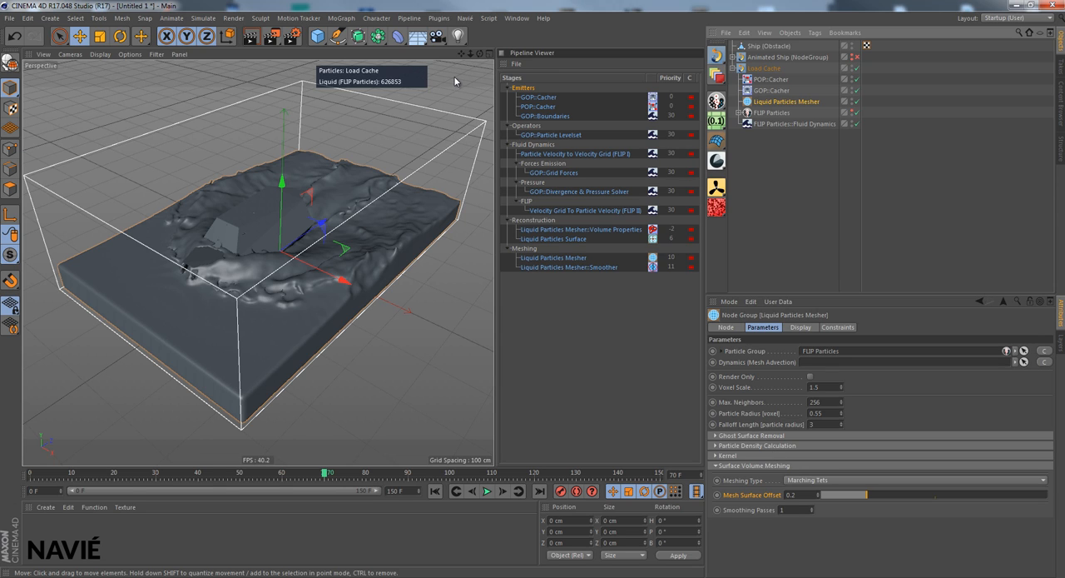
drag(480, 54, 493, 288)
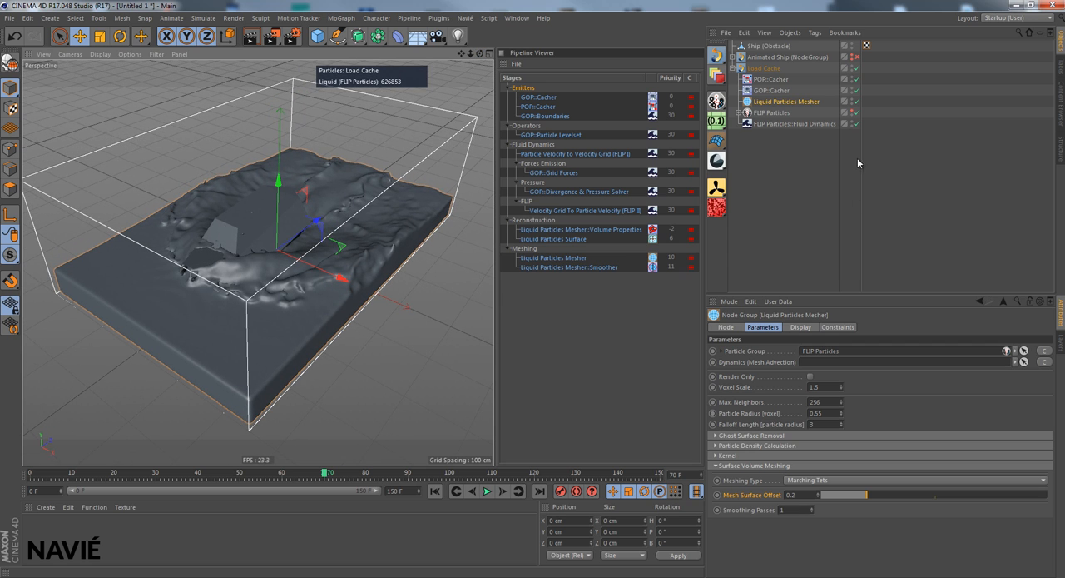
- Turn off Only during rendering for the GOP::Cacher in Load Cache and check the same option on the POP::Cacher
click(772, 91)
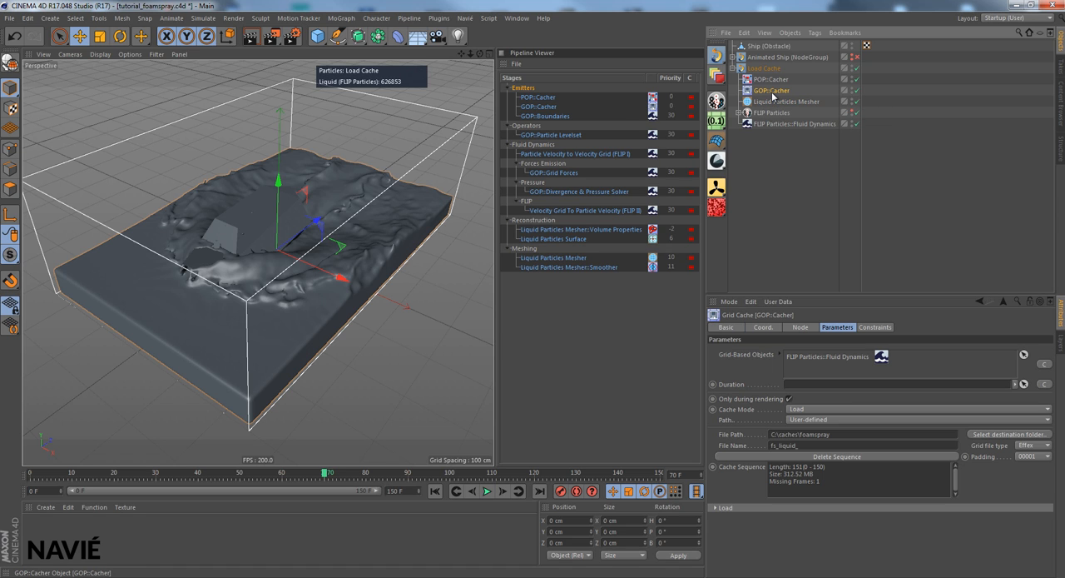
click(788, 398)
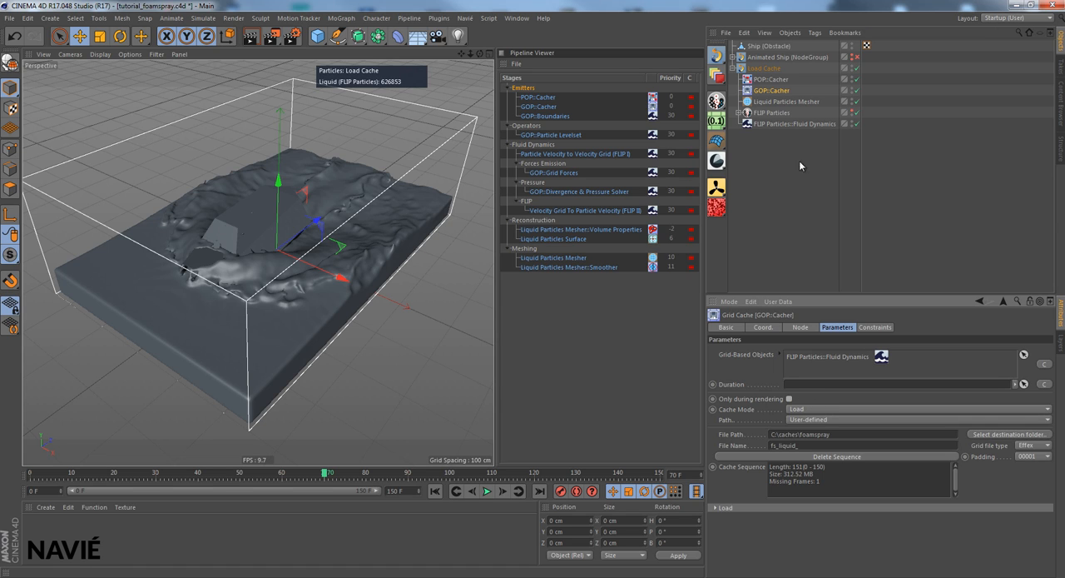
click(772, 79)
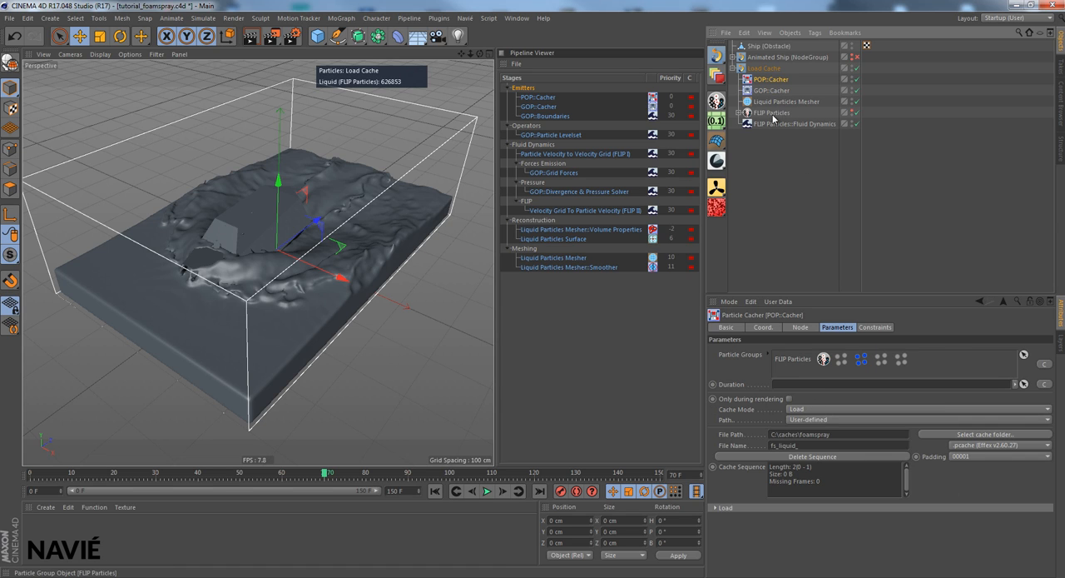
click(780, 102)
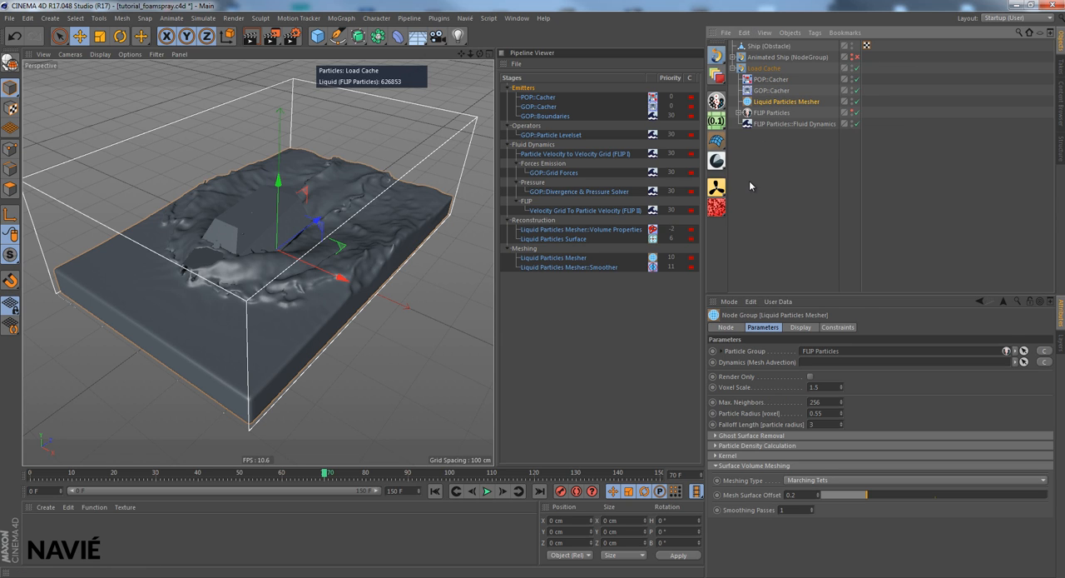
- Add a Foam, Spray & Bubbles object, place it at the end of the Load Cache scene and show only its general parameters
click(717, 100)
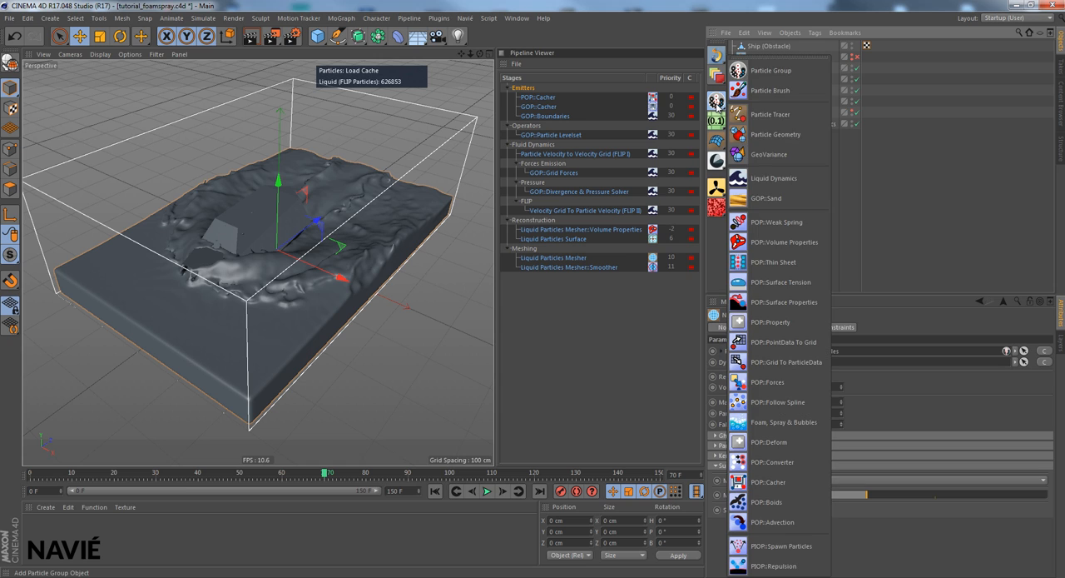
click(736, 423)
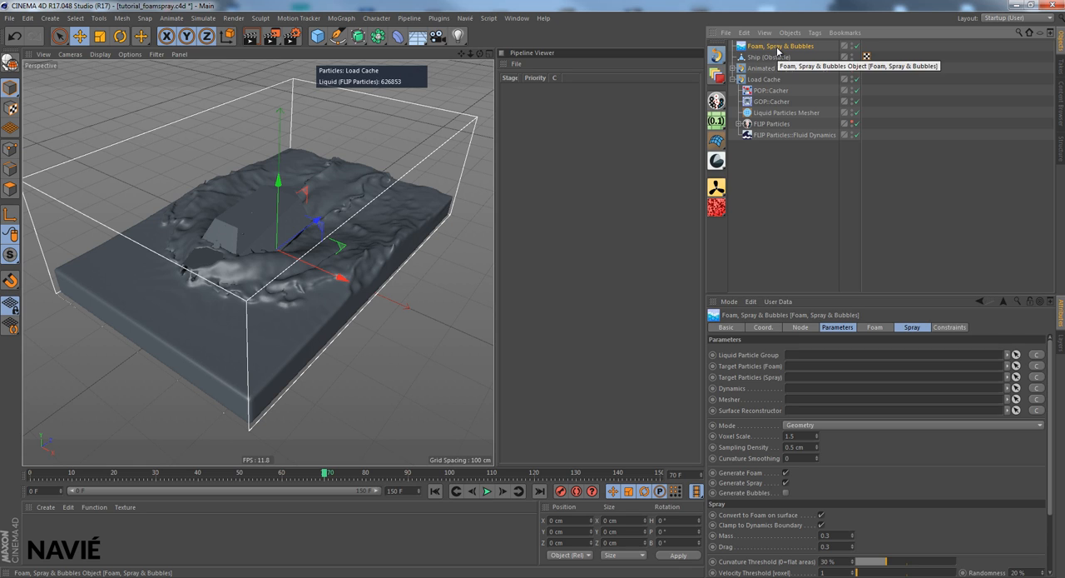
drag(766, 134, 766, 137)
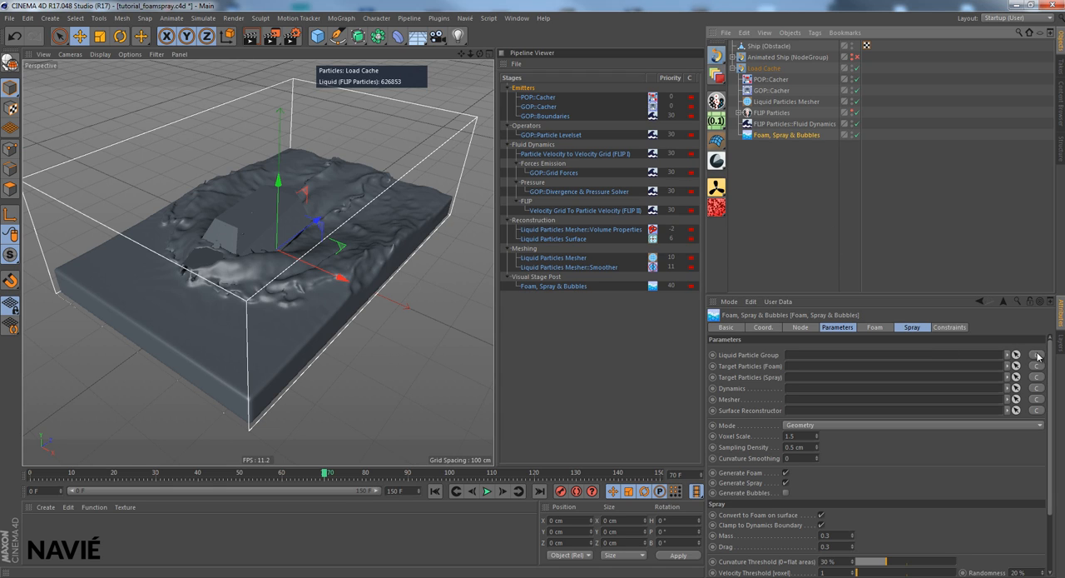
click(848, 328)
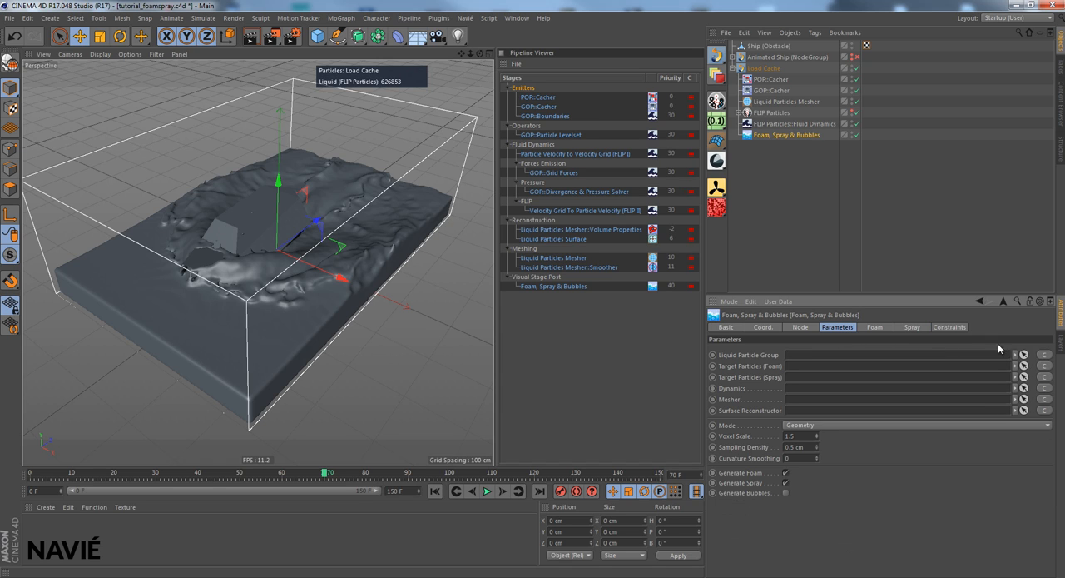
- Link FLIP Particles, FLIP Particles::Fluid Dynamics and Liquid Particles Mesher as liquid group, dynamics and mesher of Foam, Spray & Bubbles, and advance one frame
click(1043, 356)
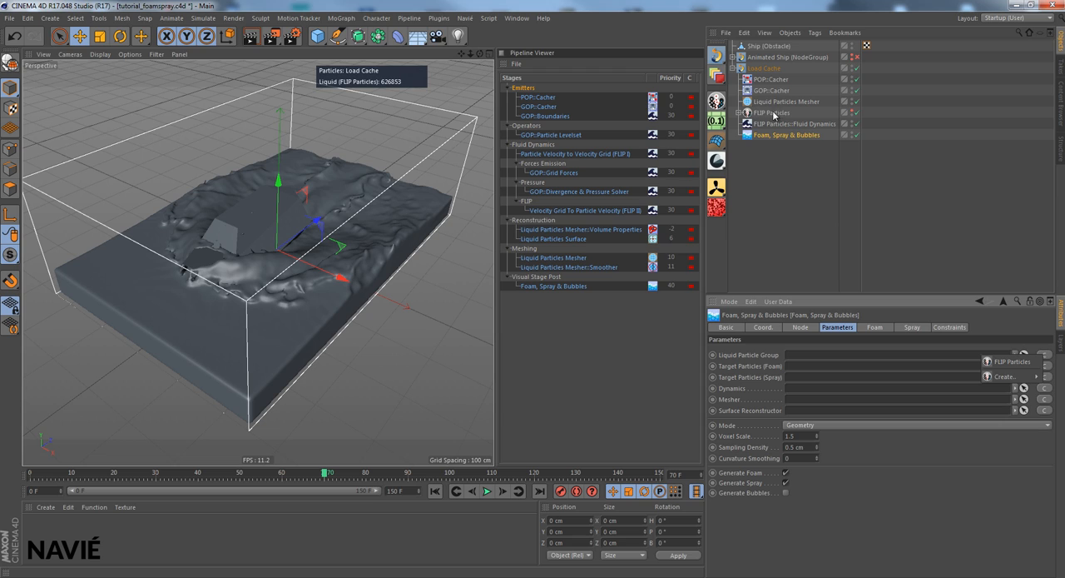
click(1022, 363)
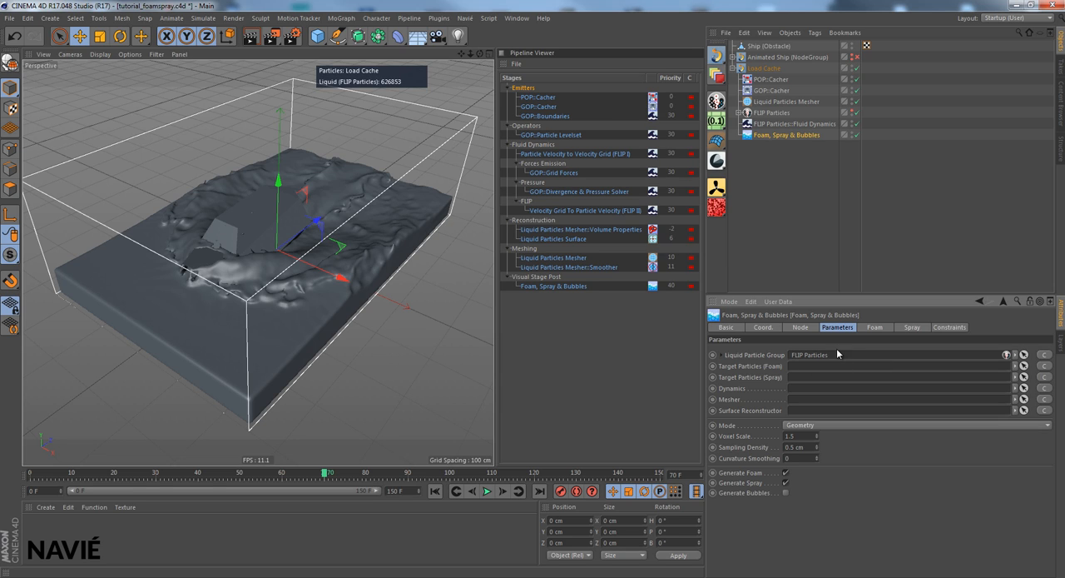
click(1047, 389)
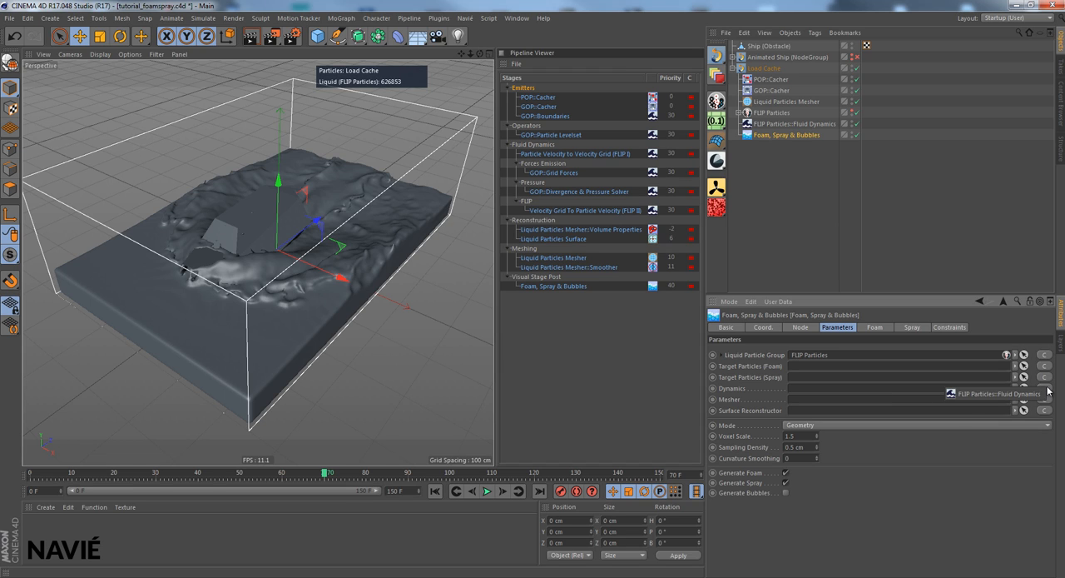
click(1006, 394)
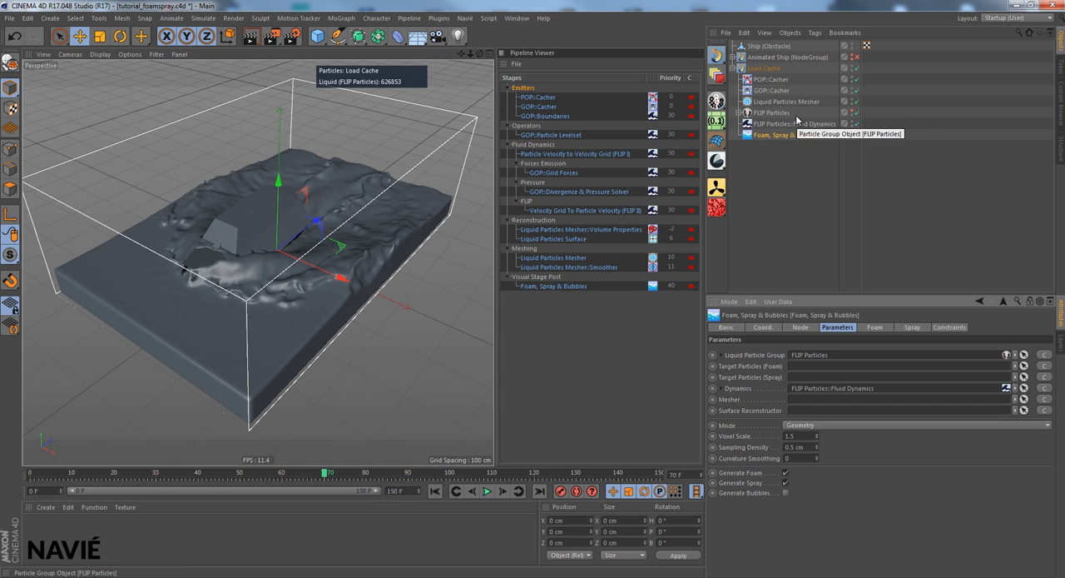
click(1045, 400)
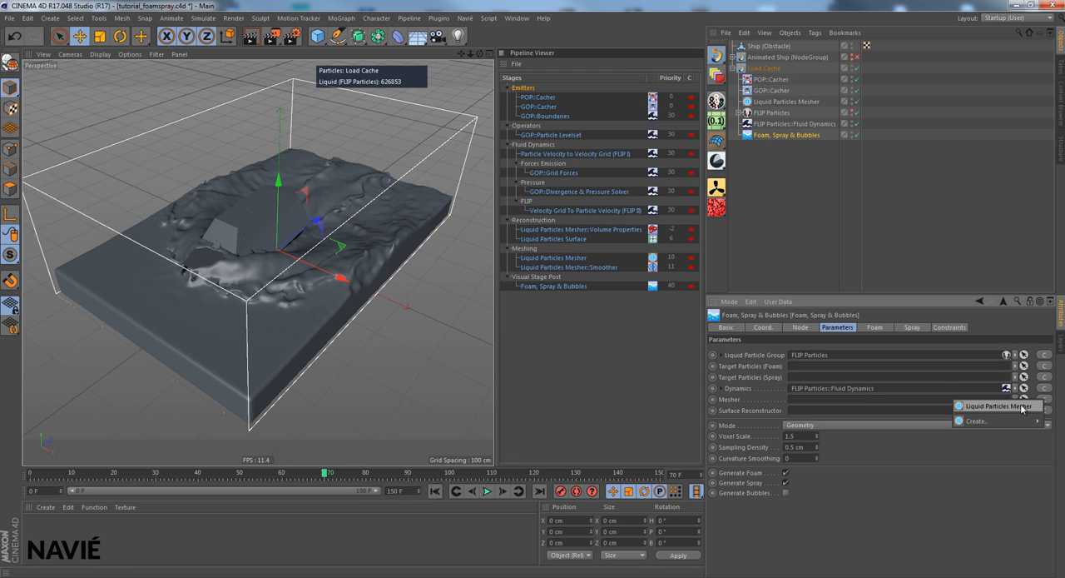
click(1021, 407)
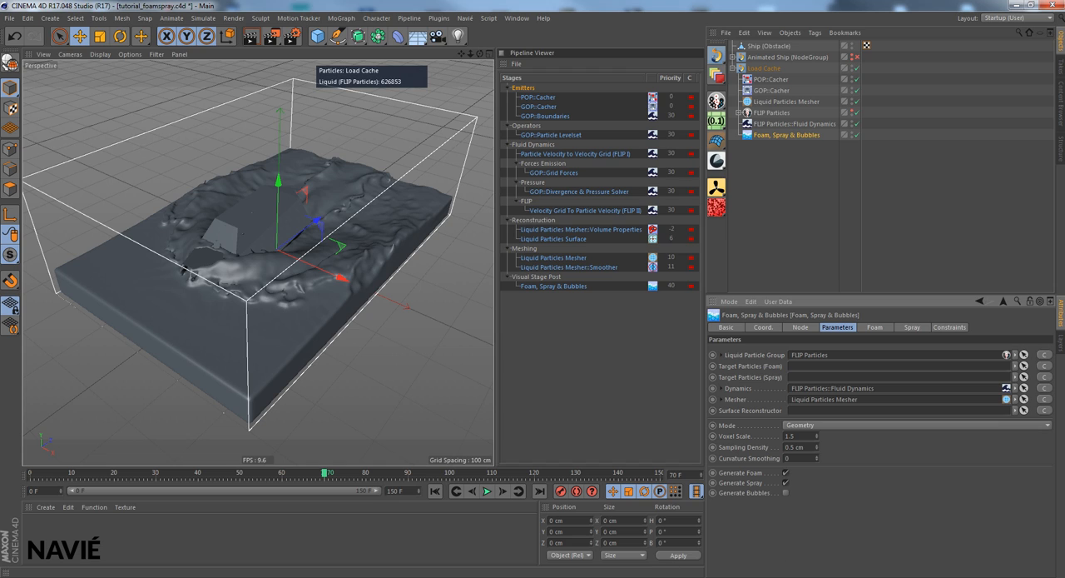
click(503, 491)
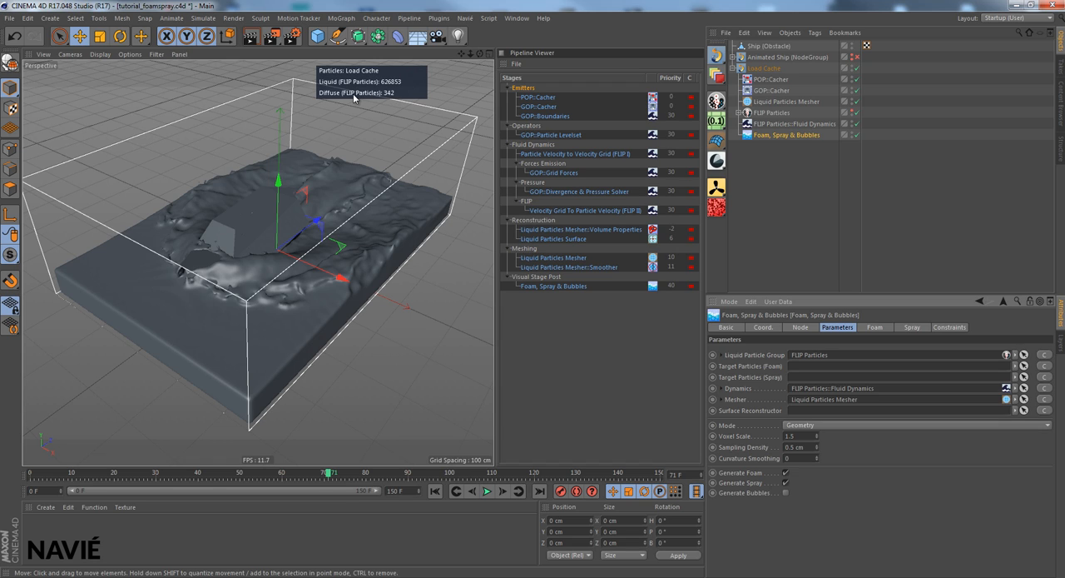
- Set the FLIP Particles display to draw no liquid particles with a value of 0, and keep both the particle group and the mesher visible
click(853, 102)
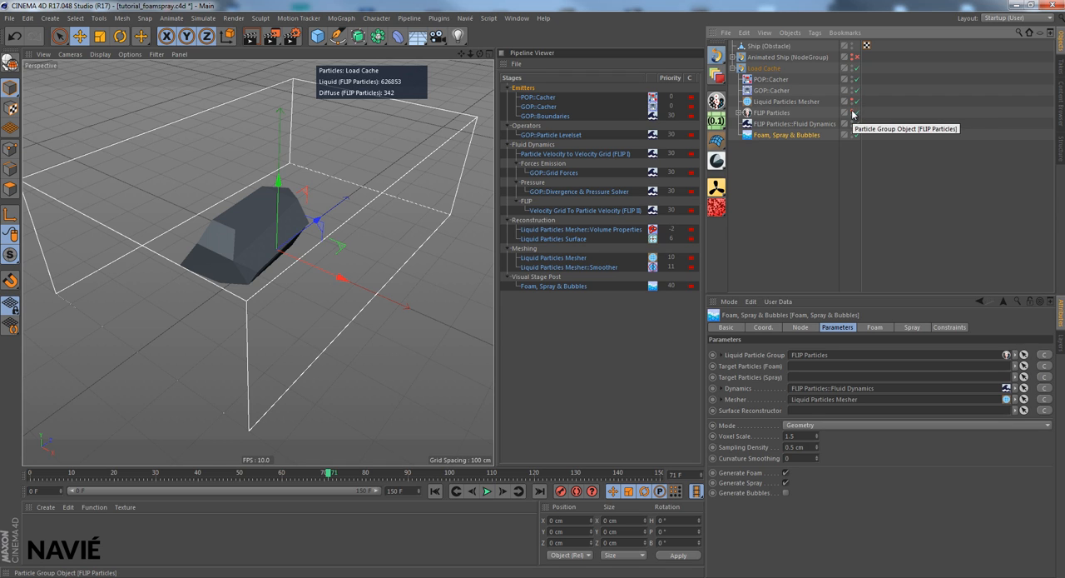
click(852, 113)
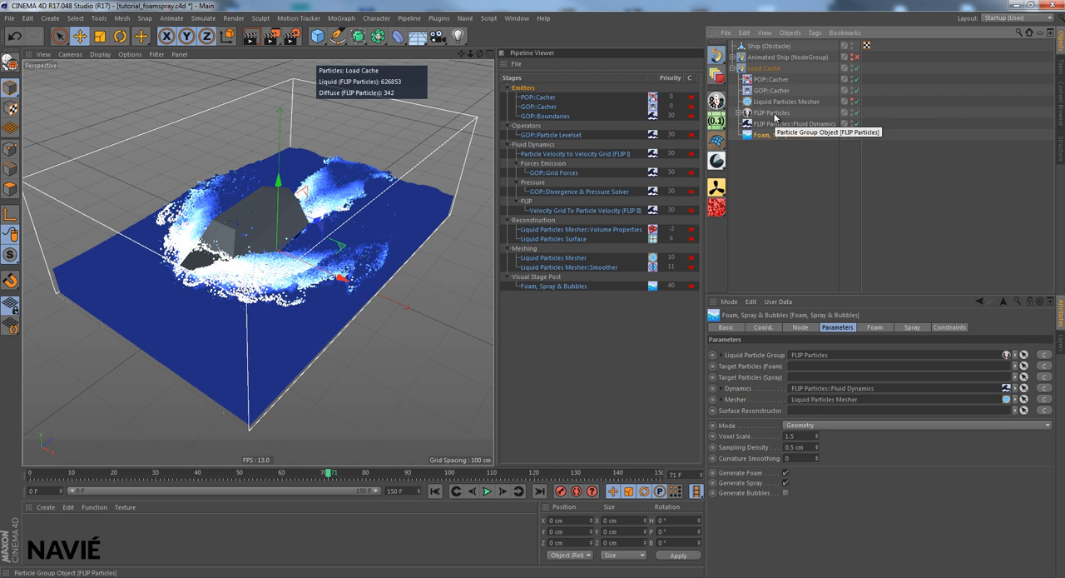
click(773, 113)
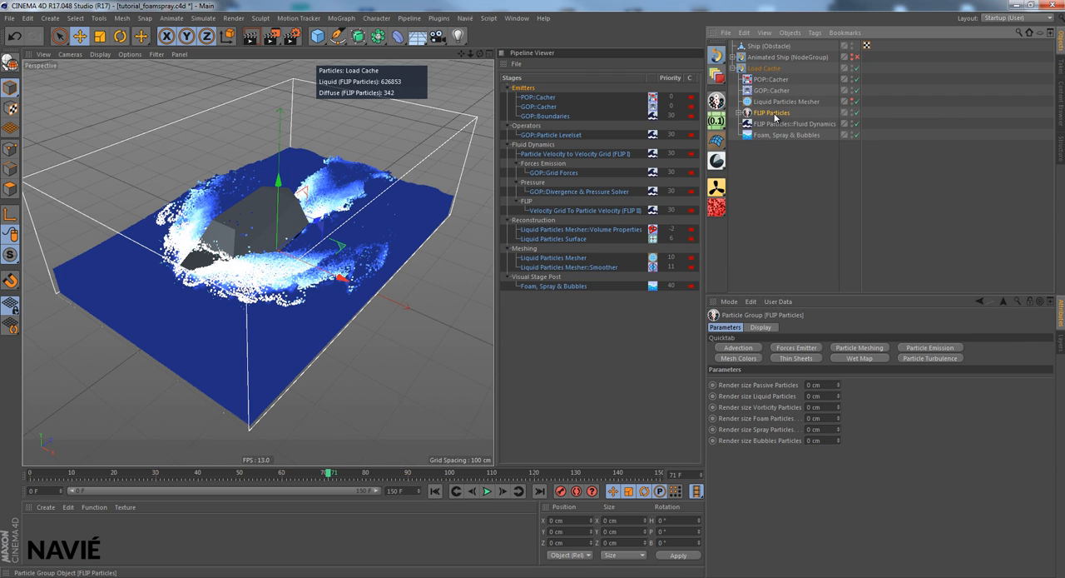
click(760, 327)
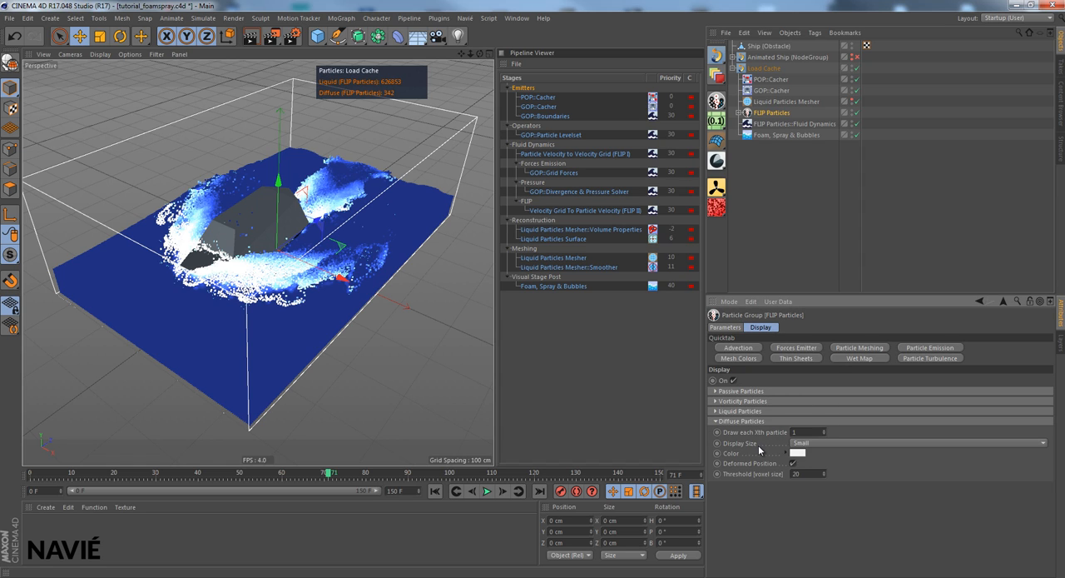
click(716, 410)
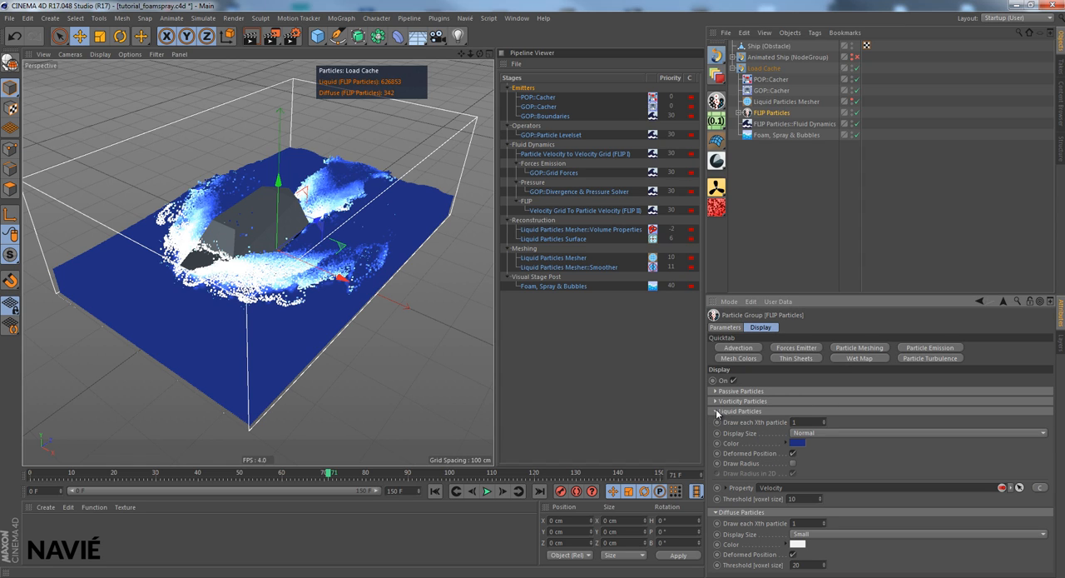
click(824, 424)
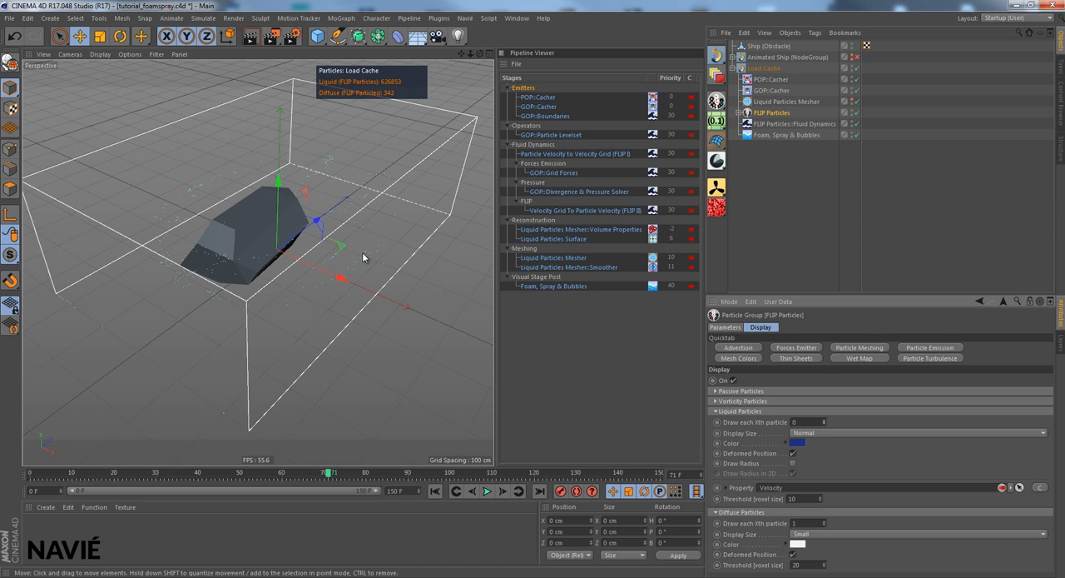
click(738, 411)
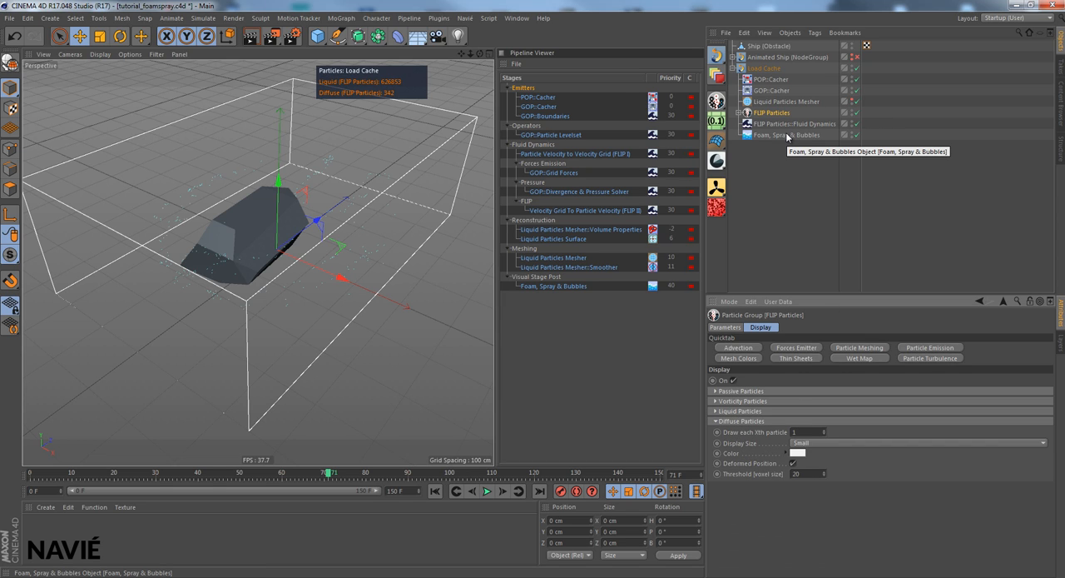
click(856, 100)
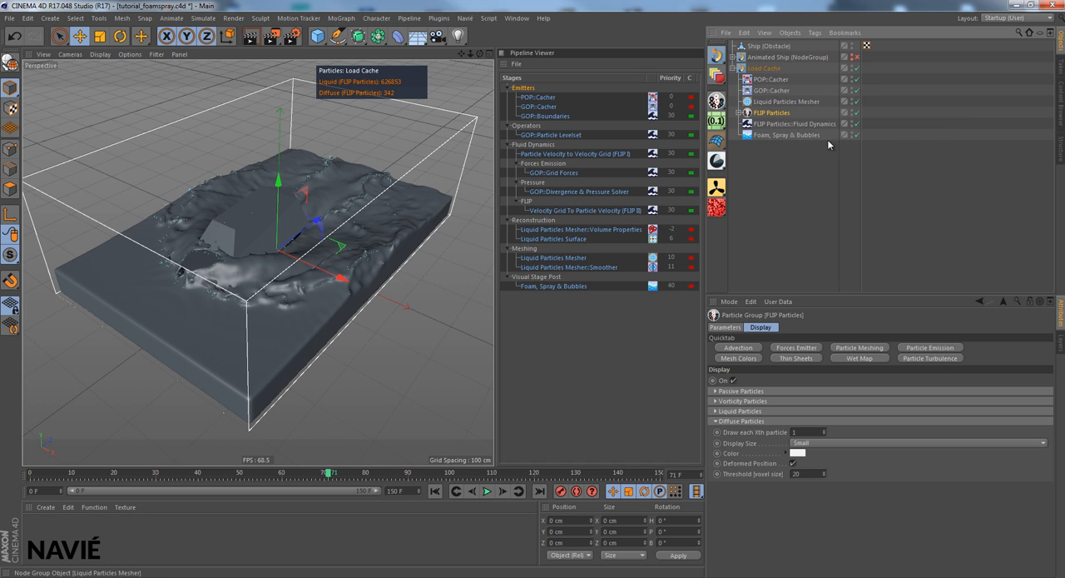
- Set the Sampling Density of Foam, Spray & Bubbles to 0.1 cm and compare the particles with Generate Spray off and on again
click(781, 135)
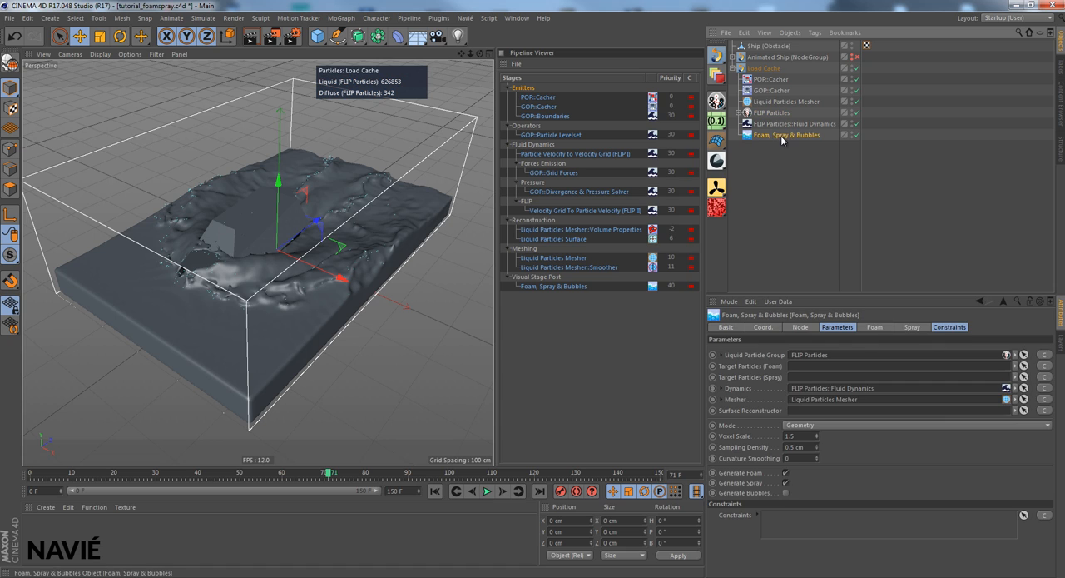
click(849, 328)
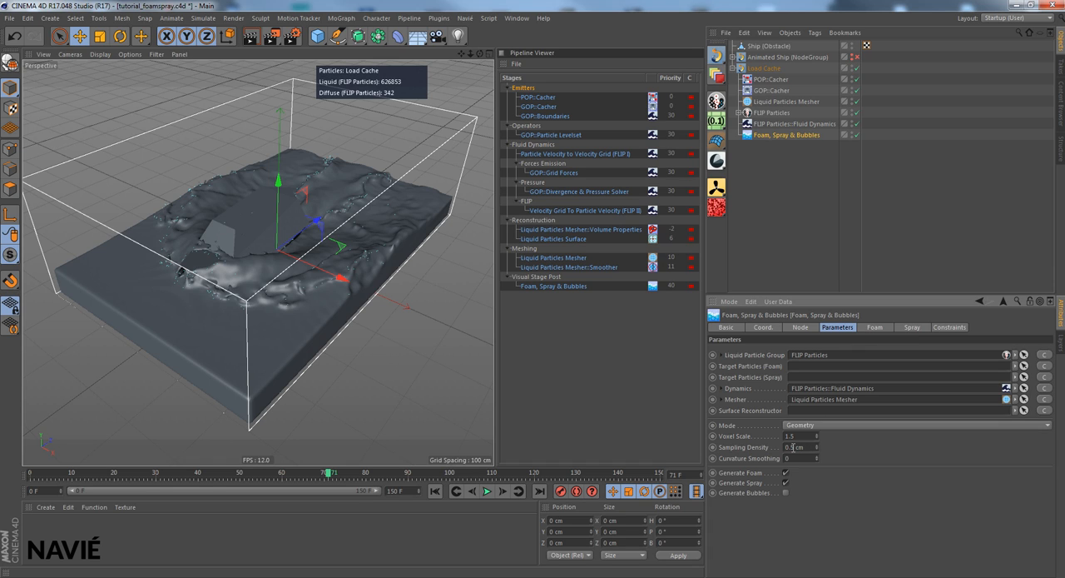
drag(818, 447, 819, 450)
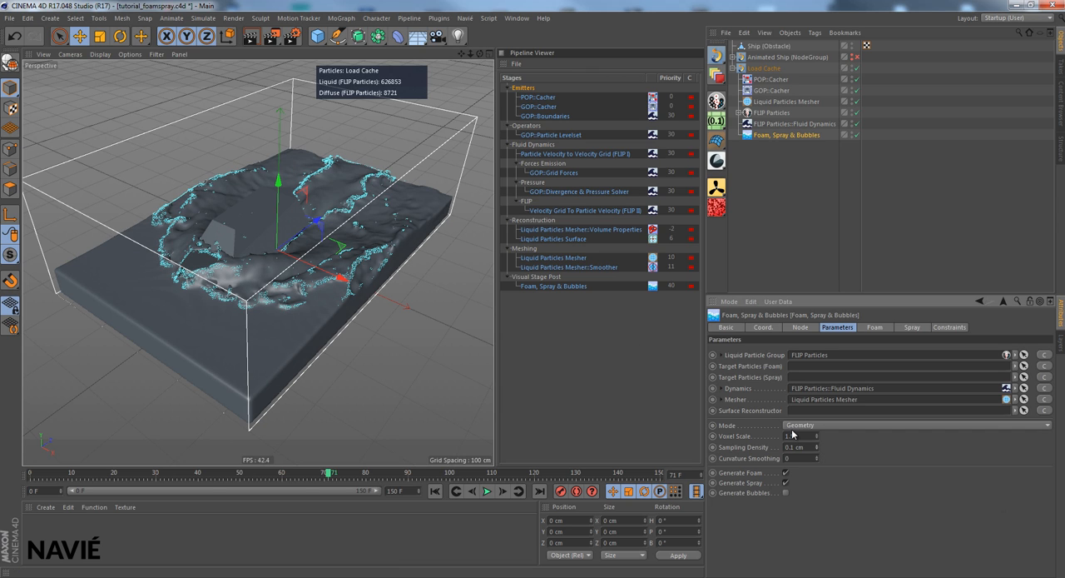
drag(480, 55, 493, 293)
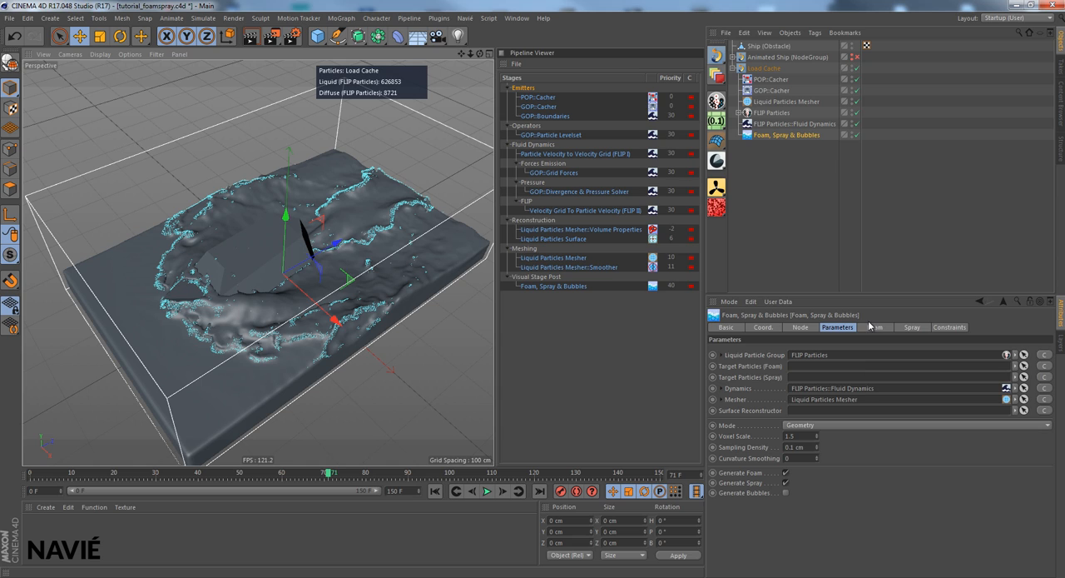
click(785, 483)
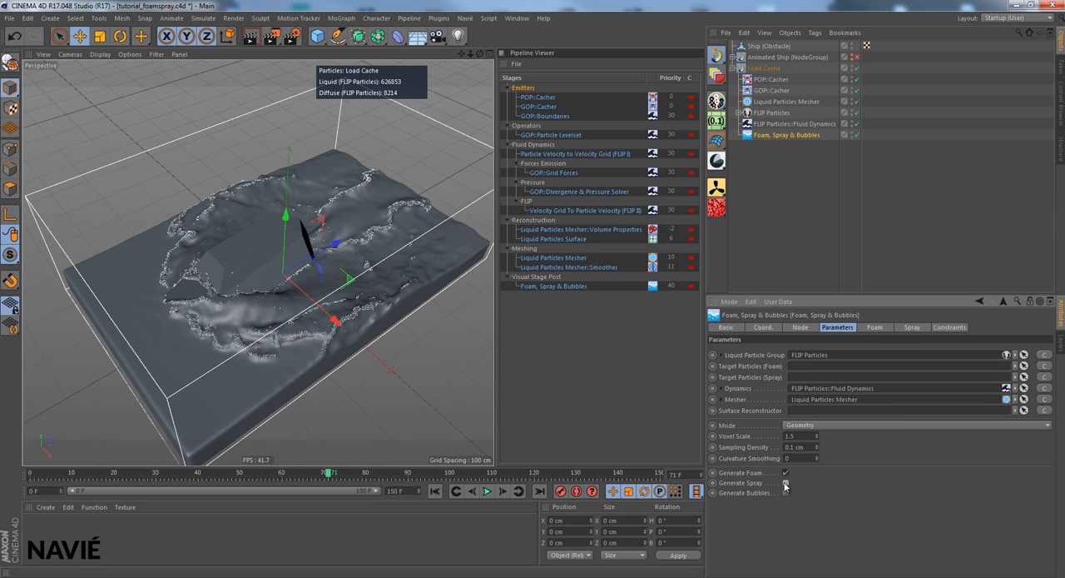
click(785, 483)
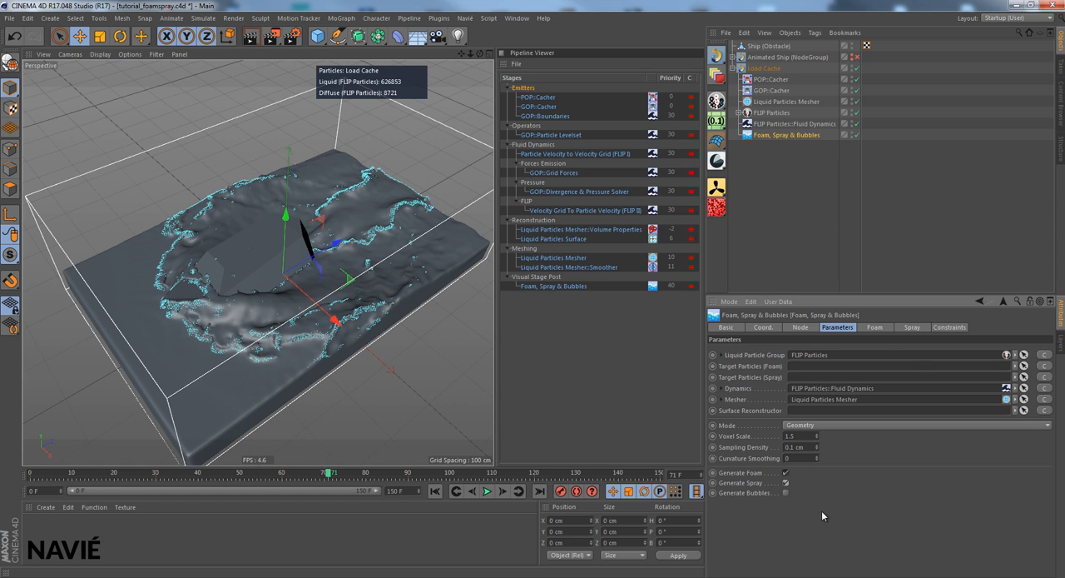
- Set the spray's Velocity Threshold to 5 with 55% Randomness and its Vorticity Threshold to 4.5 with 40% Randomness
click(905, 330)
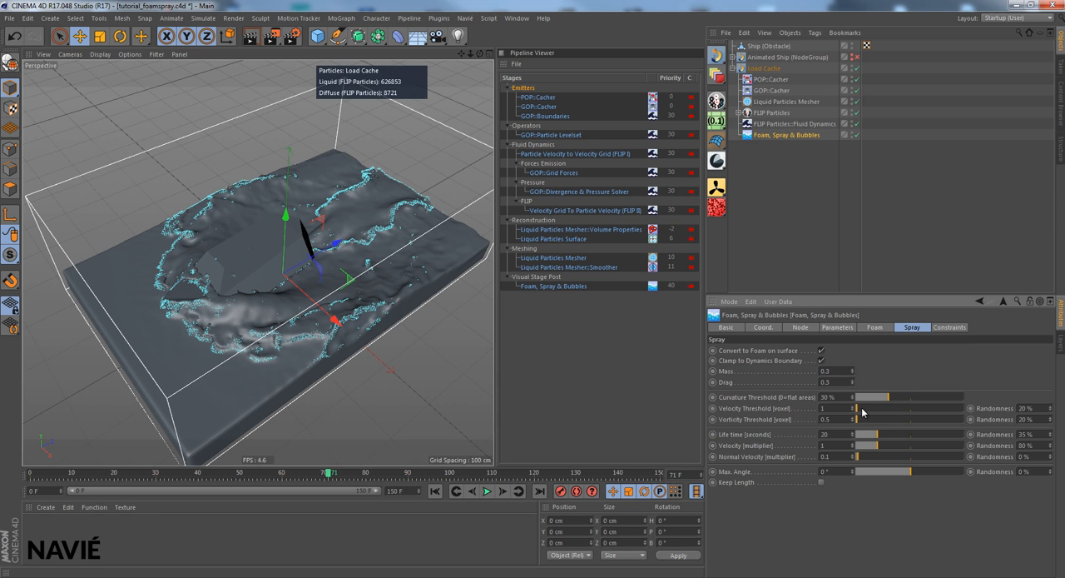
drag(863, 410, 866, 410)
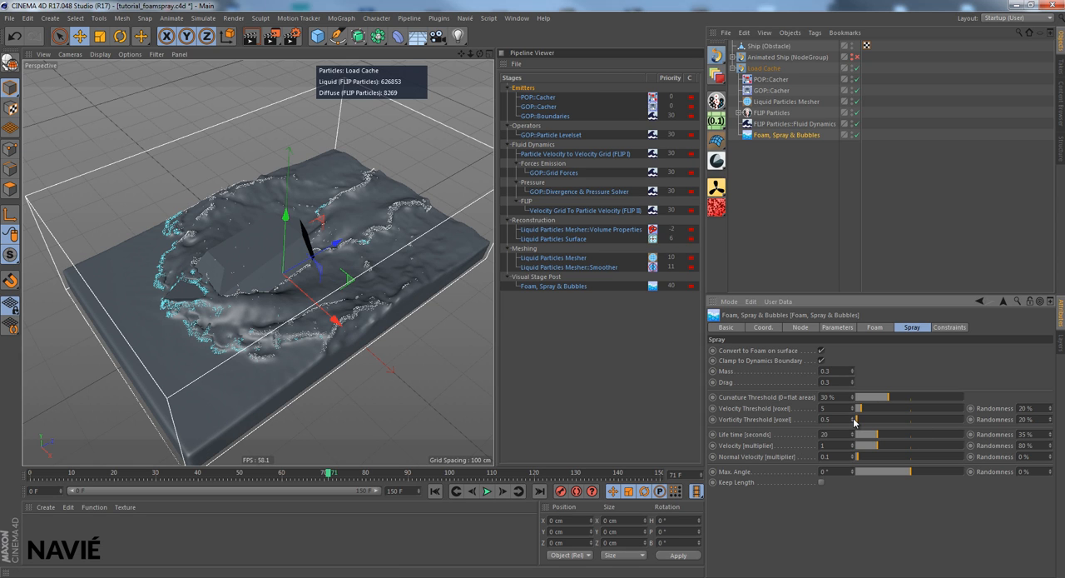
drag(854, 419, 853, 424)
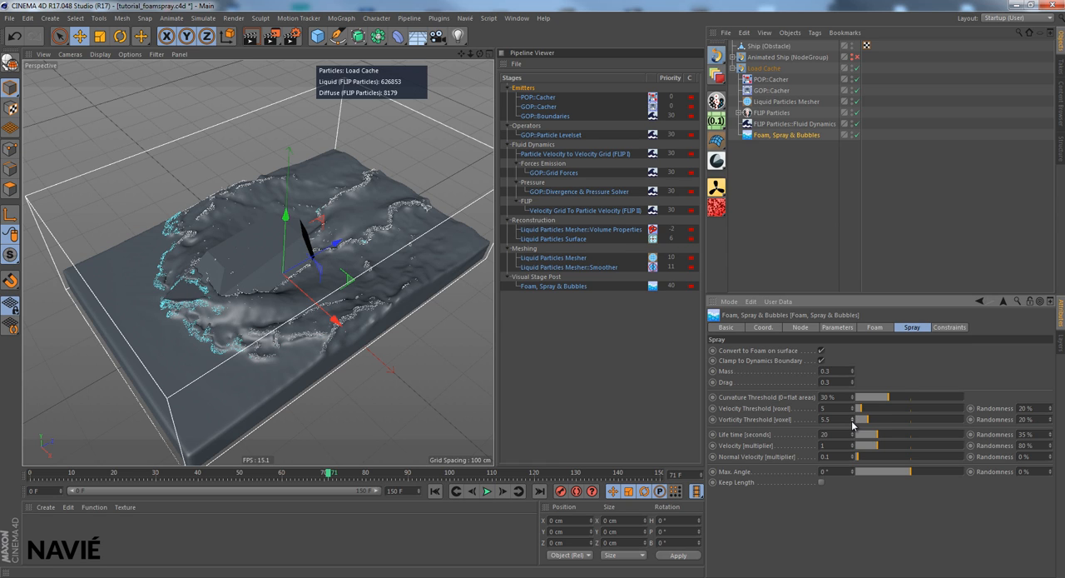
click(852, 424)
click(852, 424)
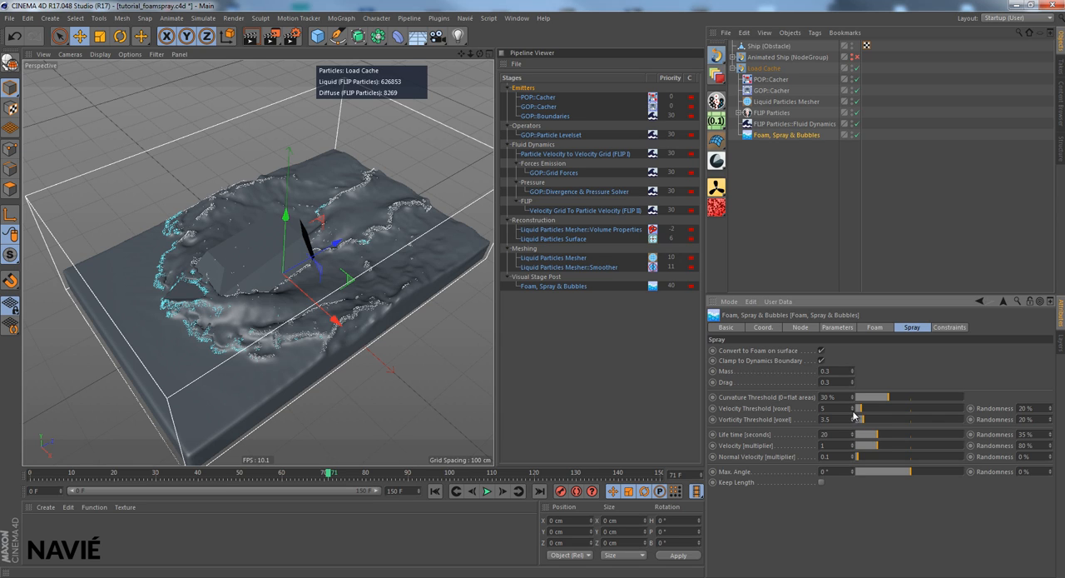
click(852, 419)
drag(1050, 408, 1052, 418)
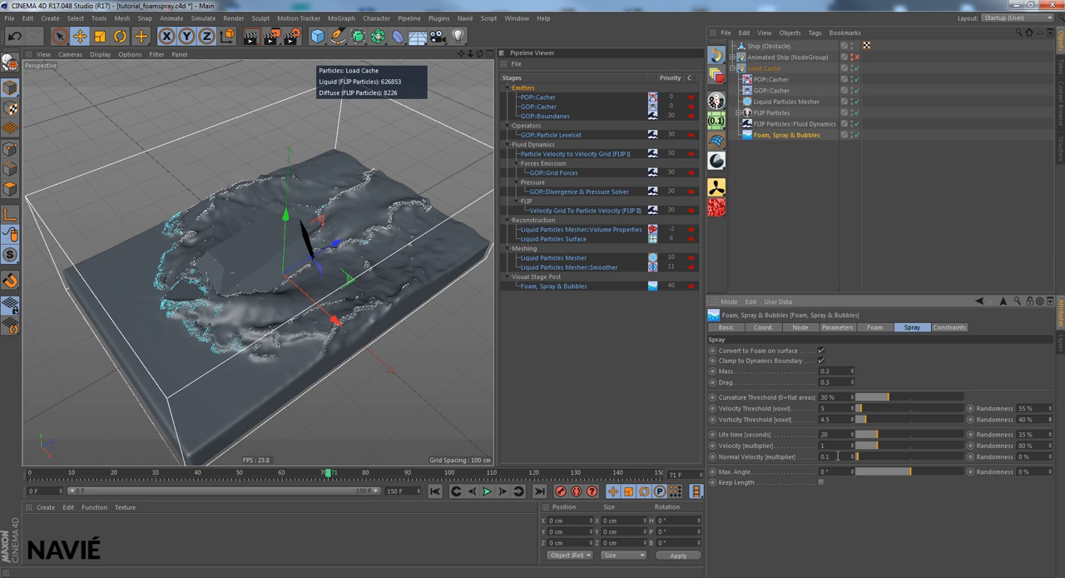
- Set the spray's Normal Velocity multiplier to 8
double_click(821, 456)
text(8)
key(Return)
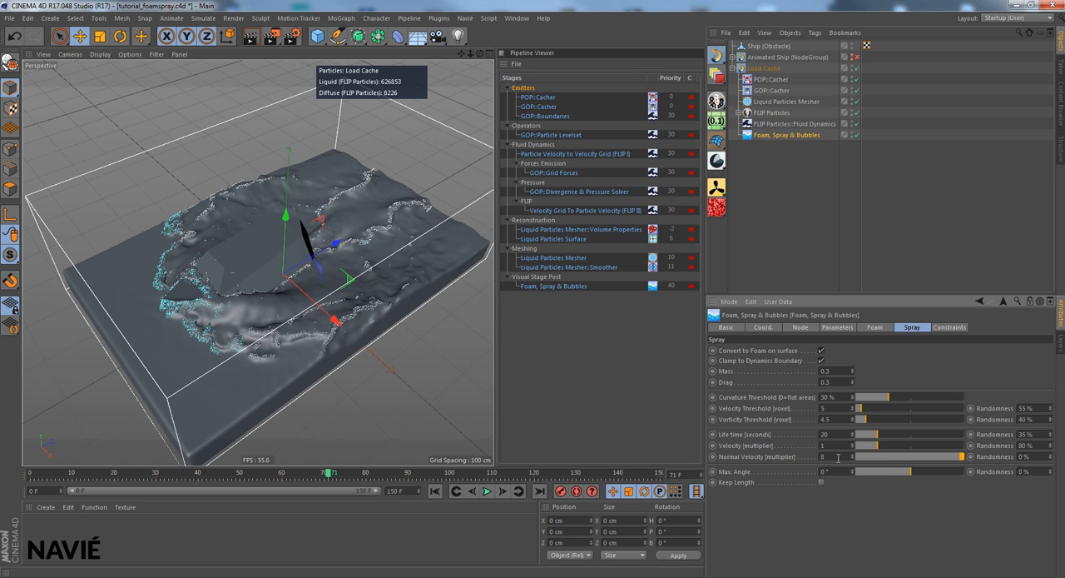
- Try a Normal Velocity multiplier of 80 for the spray and return it to 8
double_click(840, 458)
text(80)
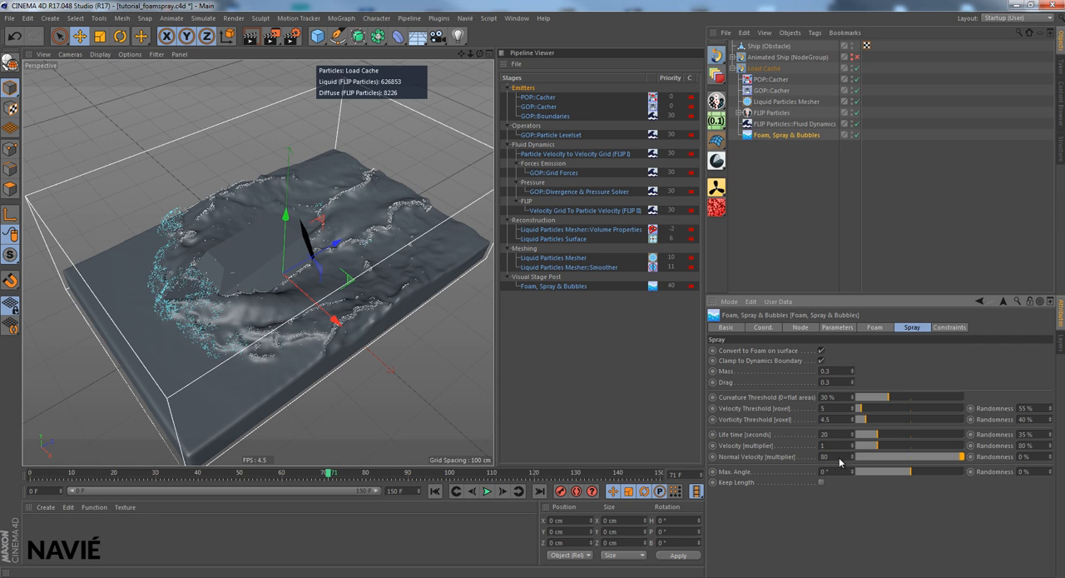
key(Return)
double_click(837, 455)
text(8)
key(Return)
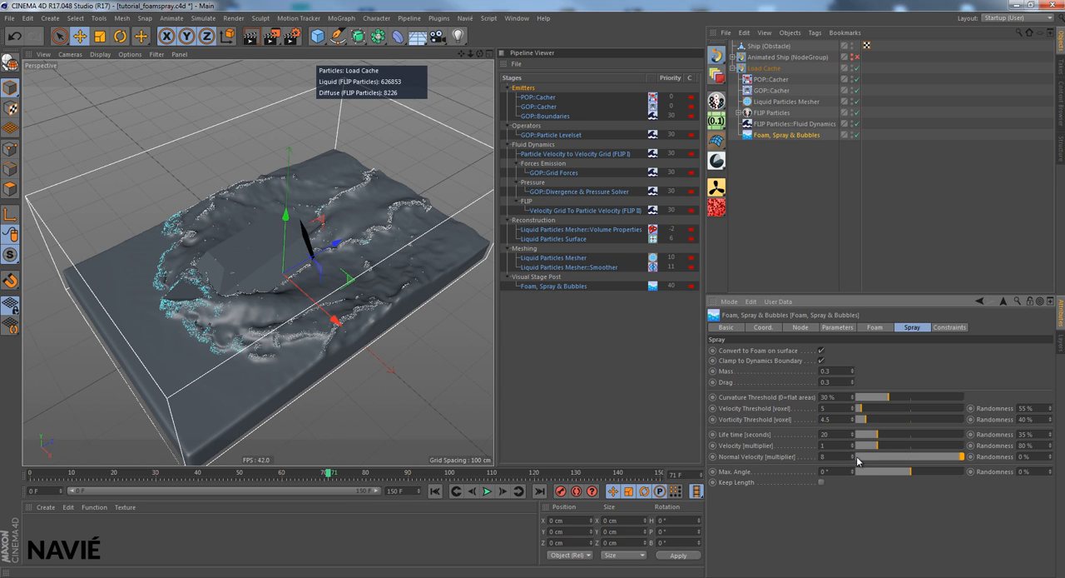
- Set the spray's Normal Velocity Randomness to 75% and its Max. Angle to 90° with 90% Randomness
double_click(1023, 456)
text(75)
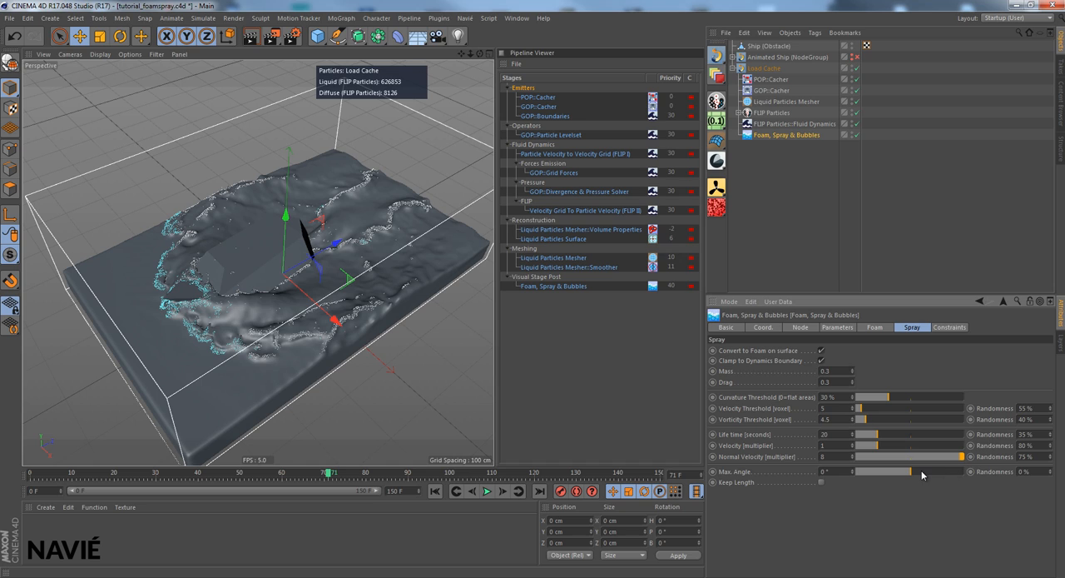
drag(918, 473, 967, 477)
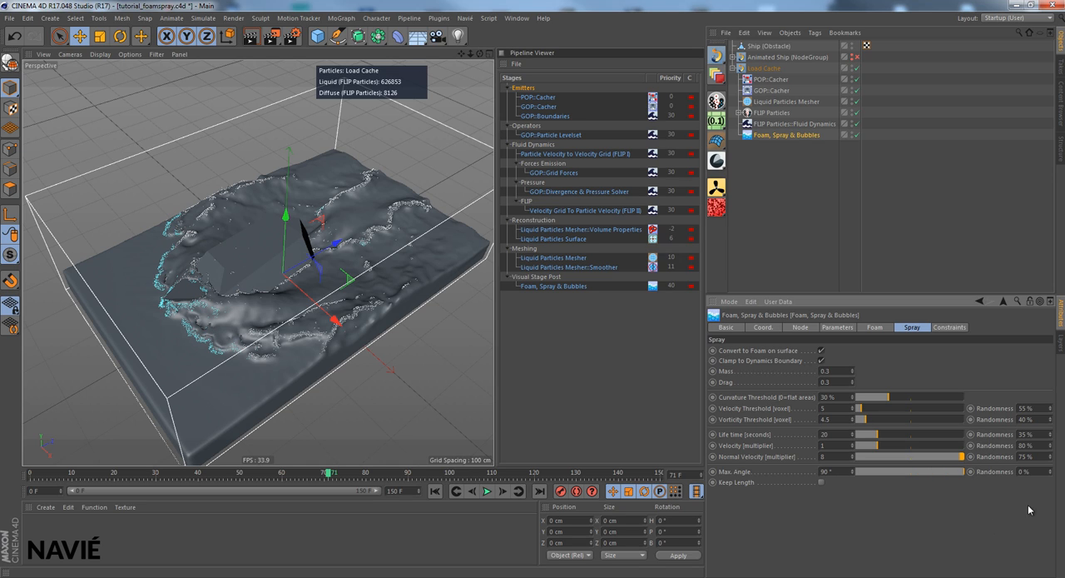
drag(1040, 471, 982, 471)
text(90)
key(Return)
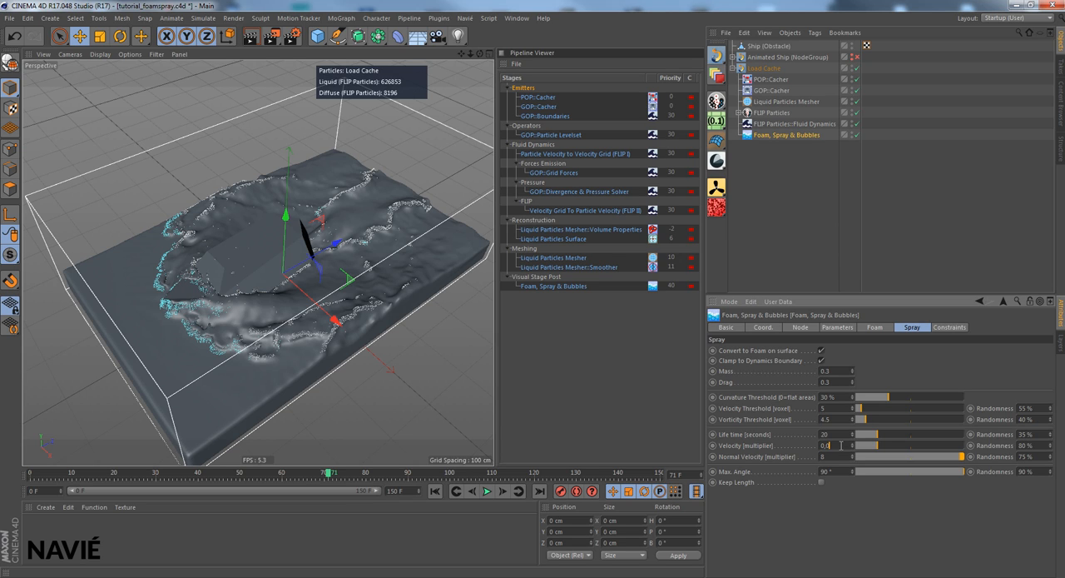
- Set the spray's Velocity multiplier to 0.05, then enter a Drag of 0.6 and raise it to 2.6
key(Return)
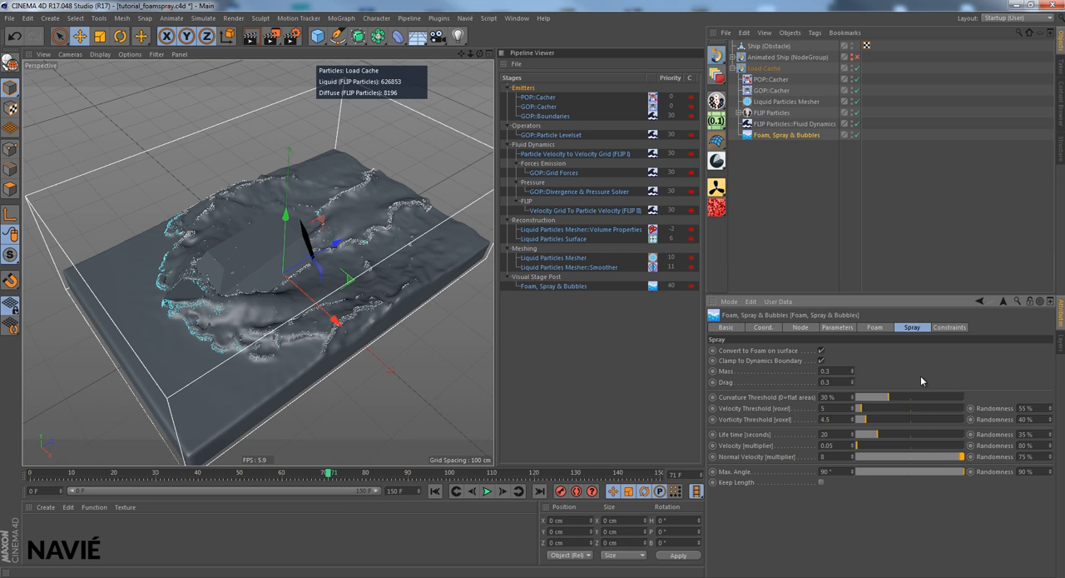
click(832, 380)
key(BackSpace)
text(6)
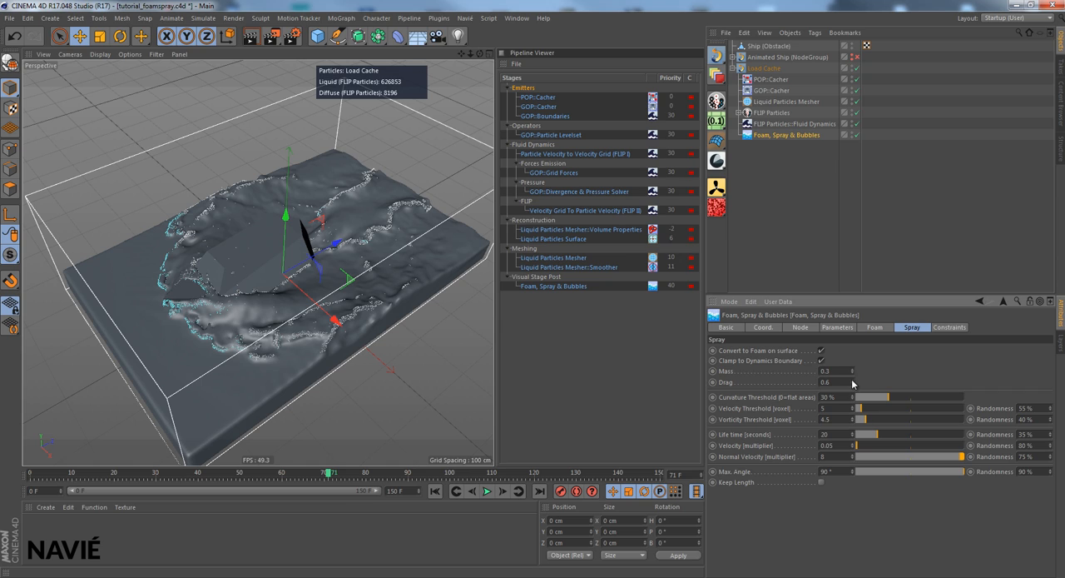
click(852, 380)
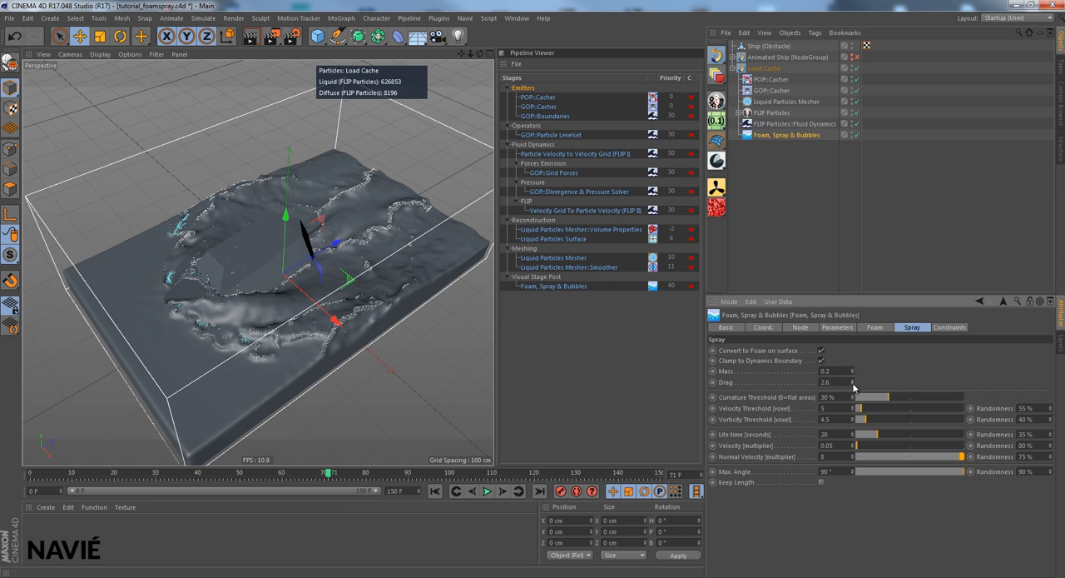
- Try a negative Drag of -1.4 for the spray, then set its Drag to 0.5
click(853, 384)
click(853, 384)
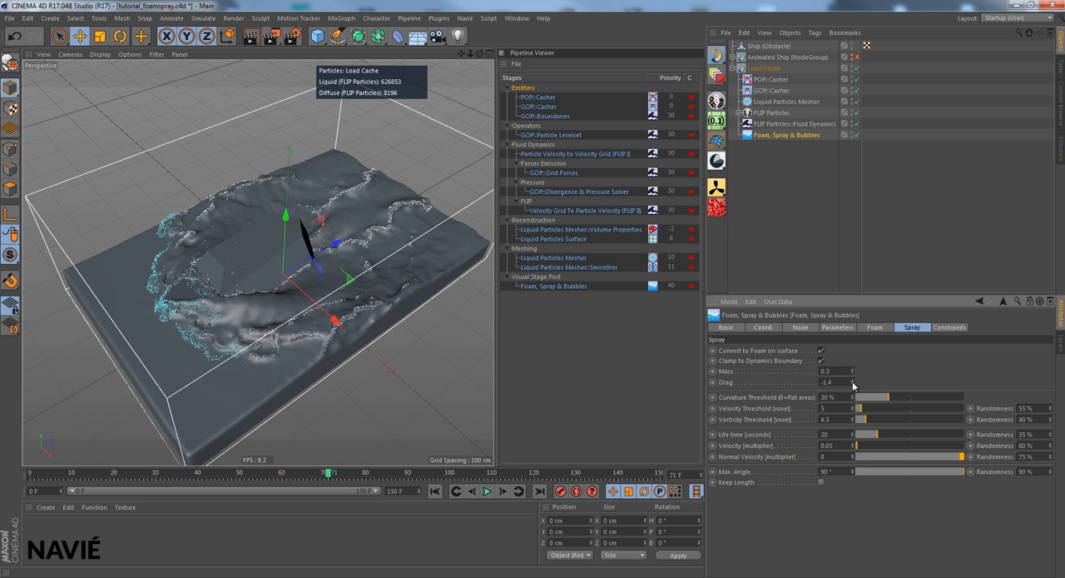
double_click(834, 382)
text(0,5)
key(Return)
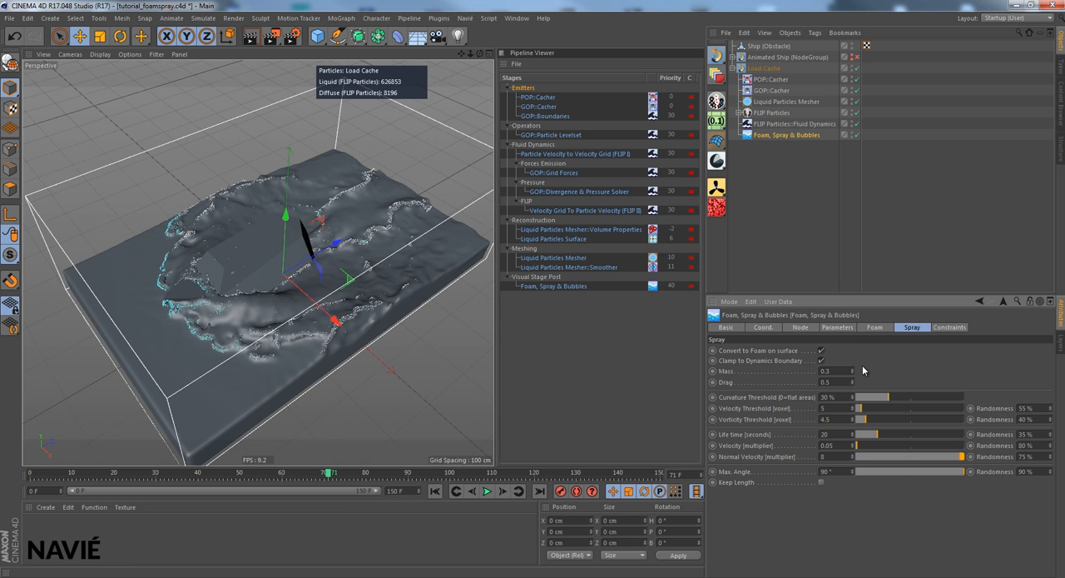
- Set the foam's Offset to surface to 0.2 voxel and compare it with the Liquid Particles Mesher's Mesh Surface Offset
click(887, 331)
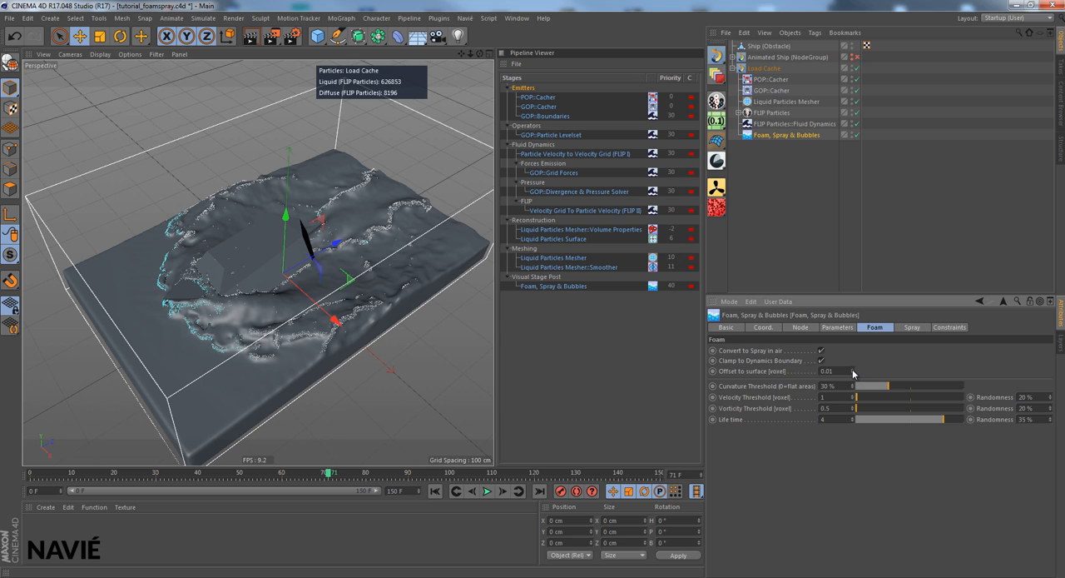
drag(854, 374, 854, 376)
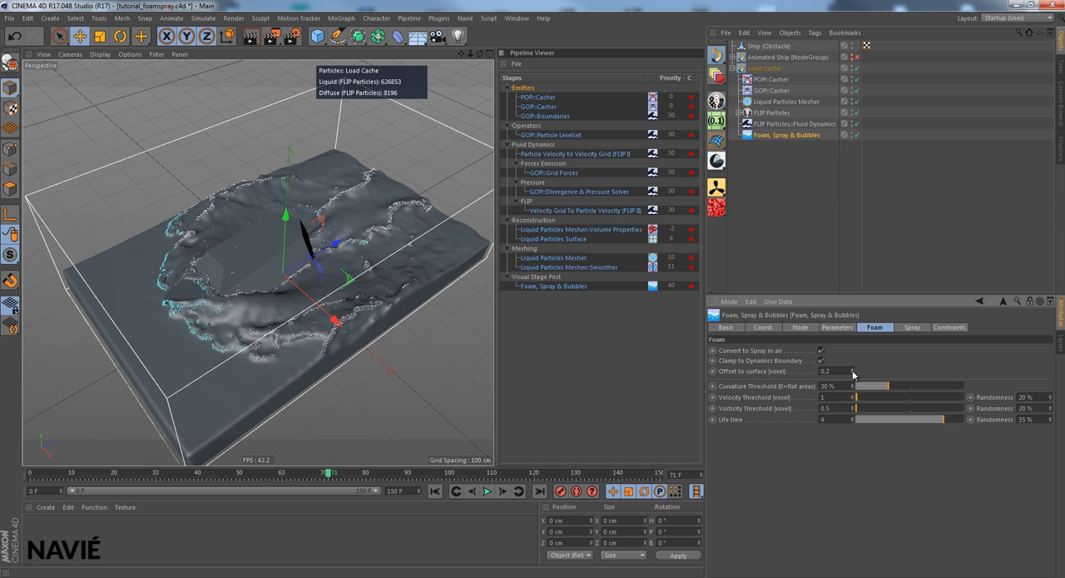
click(787, 102)
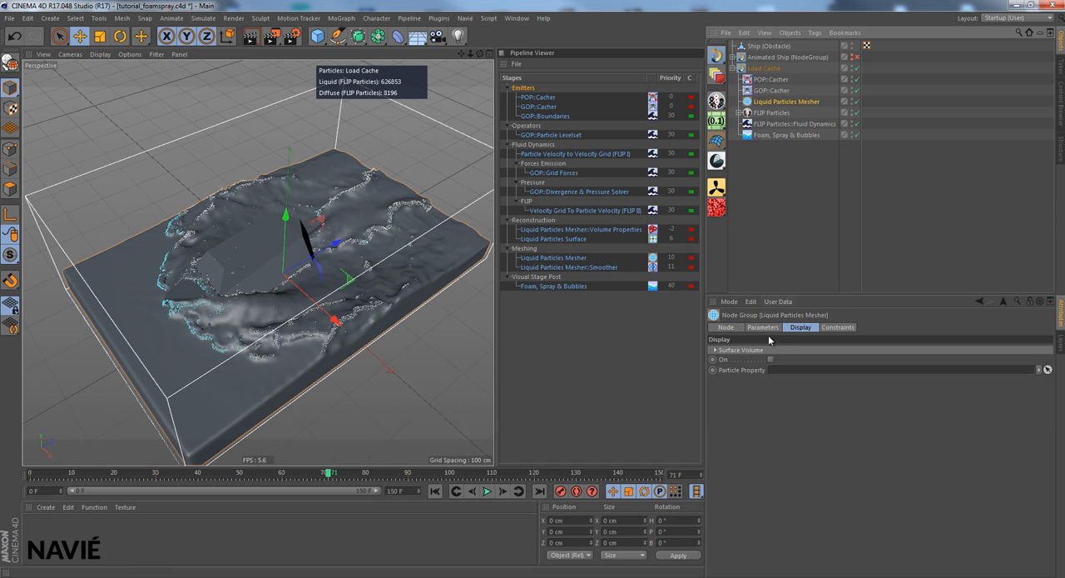
click(773, 327)
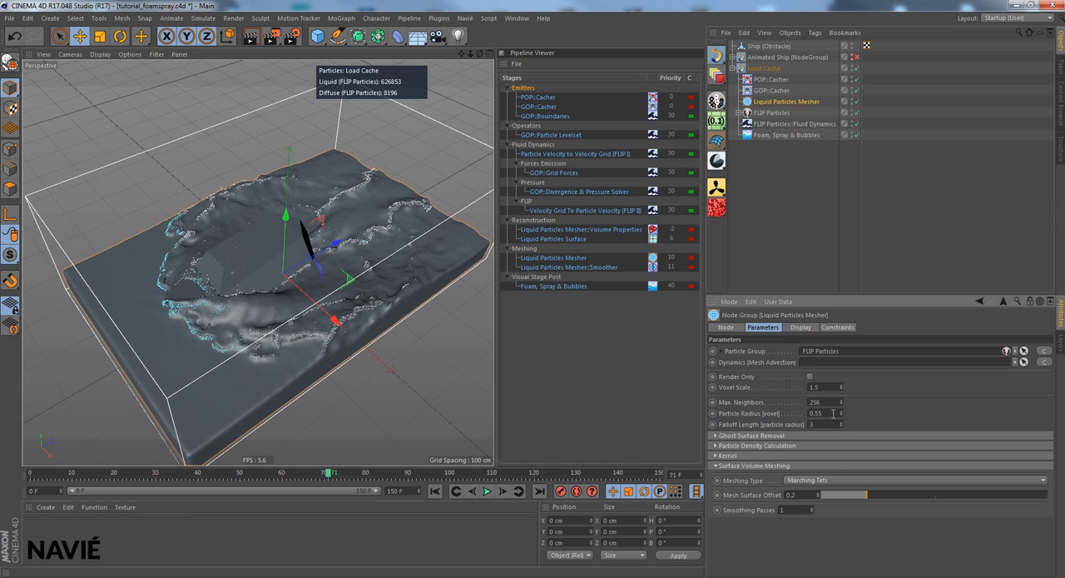
click(747, 497)
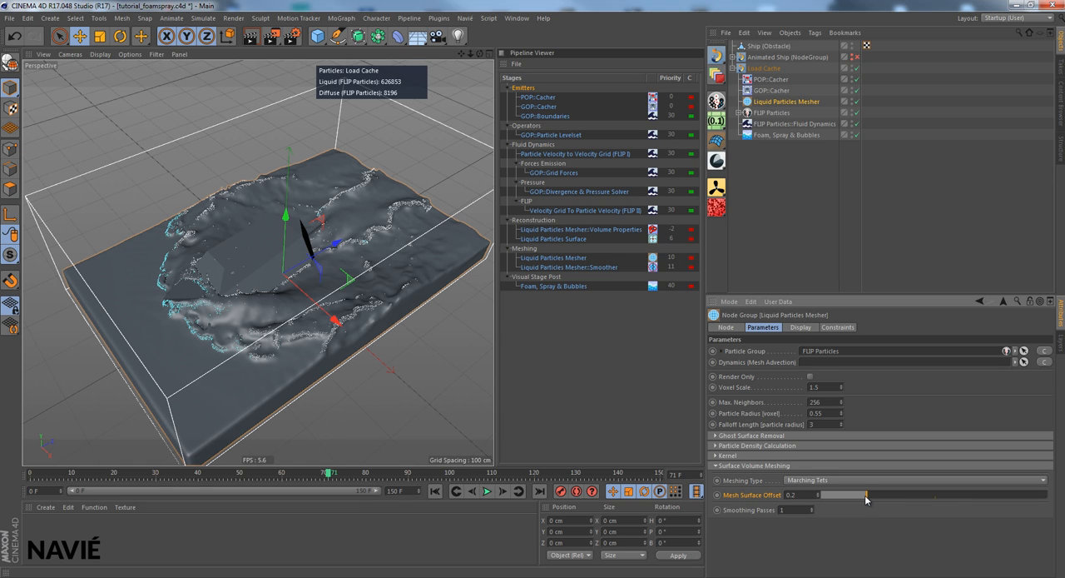
click(783, 135)
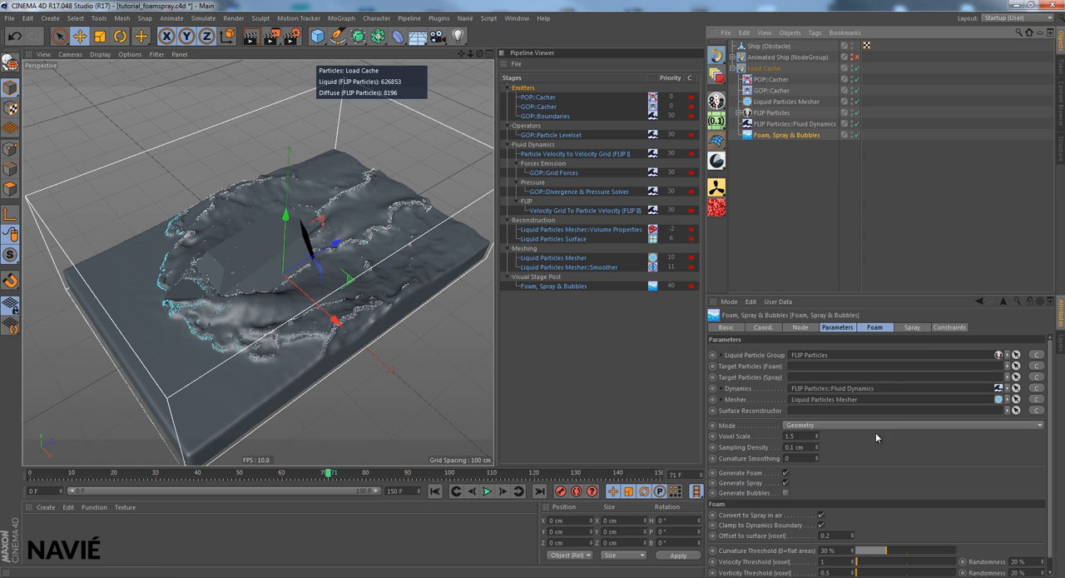
click(880, 327)
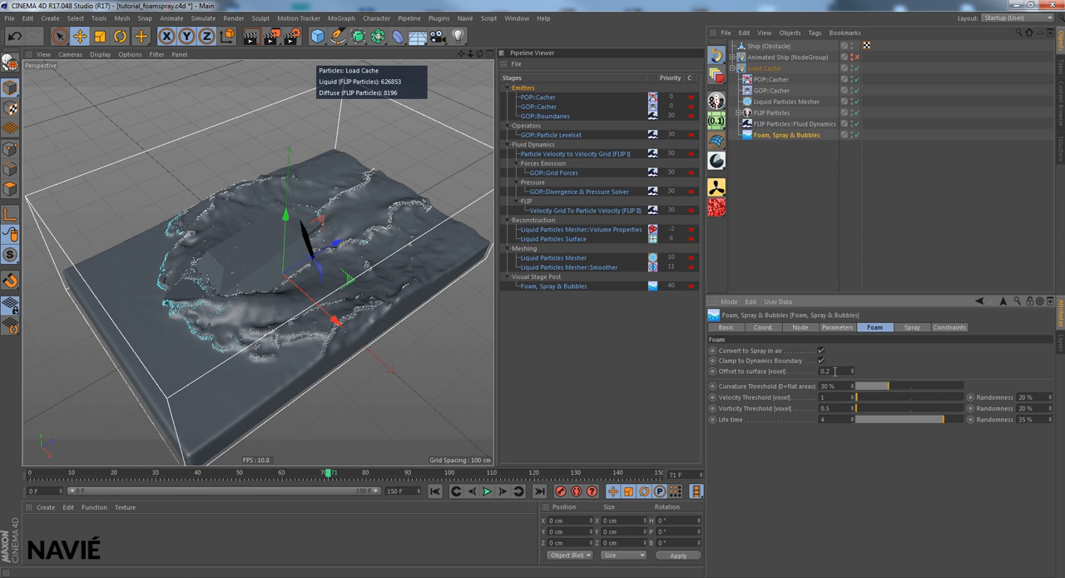
click(769, 371)
- Set the foam's Curvature Threshold to 41%, Velocity Threshold to 1.2, and Life time to 2 with 50% Randomness
mouse_move(902, 387)
mouse_down()
mouse_move(943, 387)
mouse_move(899, 388)
mouse_up()
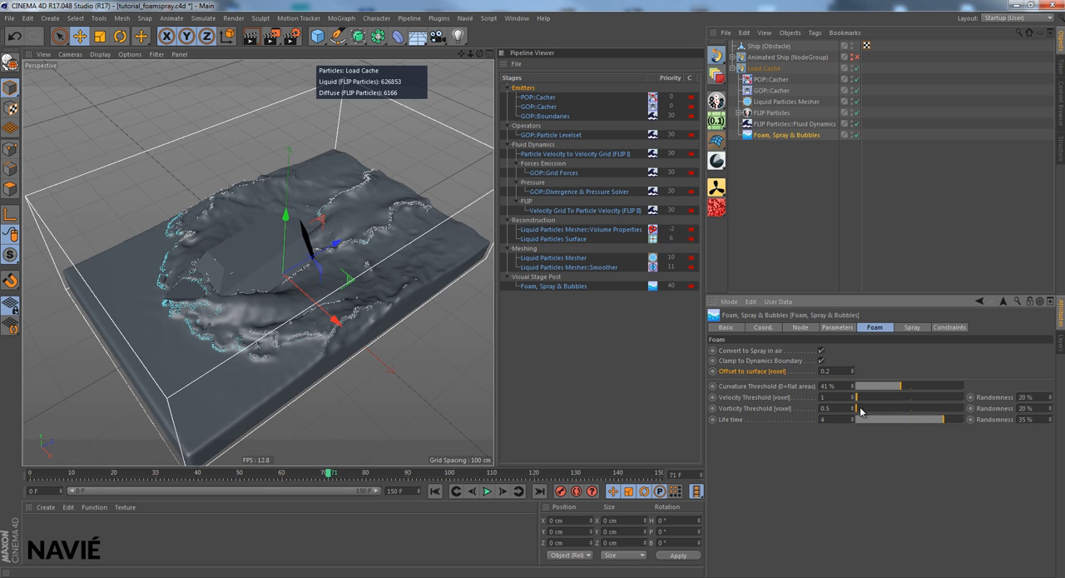
mouse_move(857, 398)
mouse_down()
mouse_move(854, 449)
mouse_move(852, 412)
mouse_move(866, 393)
mouse_up()
drag(915, 418, 911, 419)
drag(1051, 419, 1050, 418)
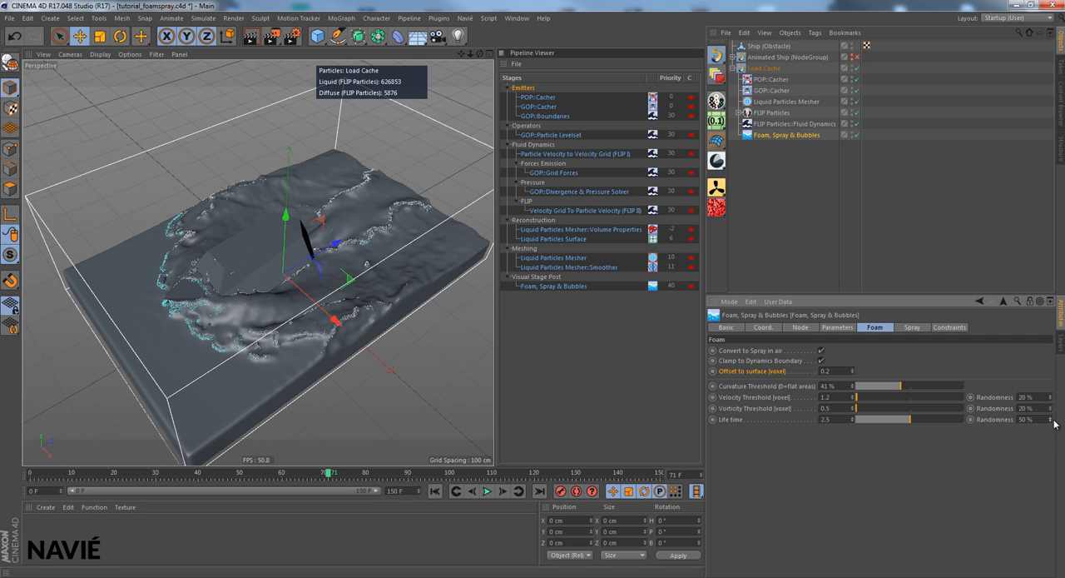
drag(910, 421, 900, 422)
- Set the foam's Curvature Threshold to 19%, Velocity Threshold to 1.52 with 40% Randomness, and Vorticity Threshold to 1.53 with 50% Randomness
click(871, 387)
click(876, 388)
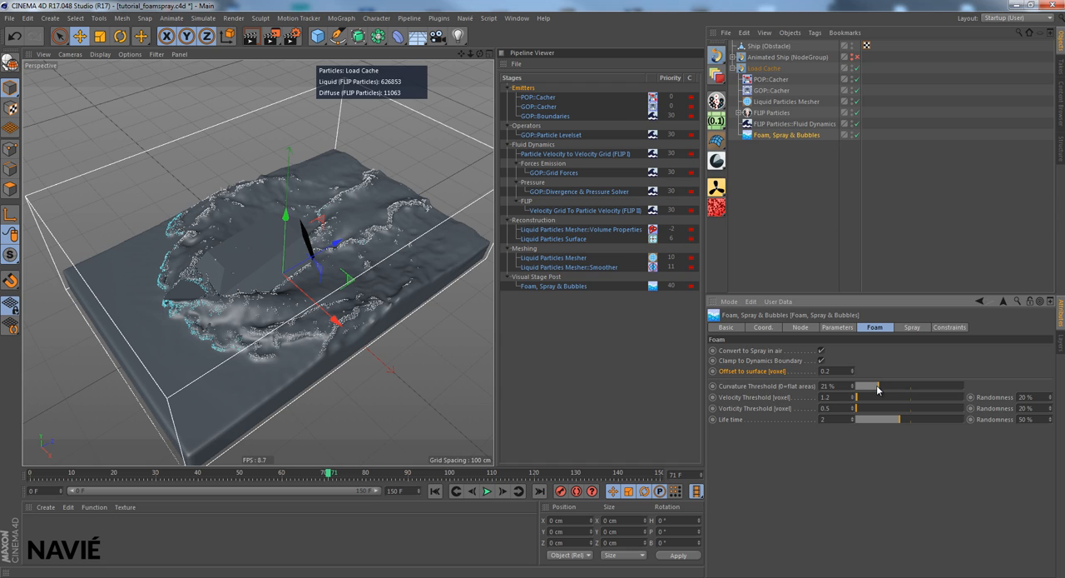
click(874, 388)
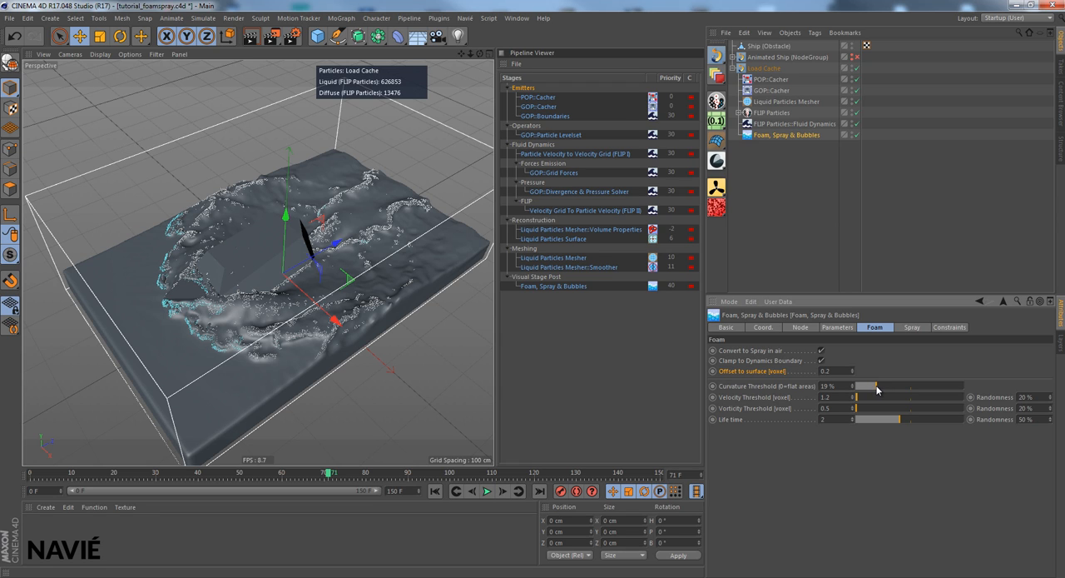
click(876, 387)
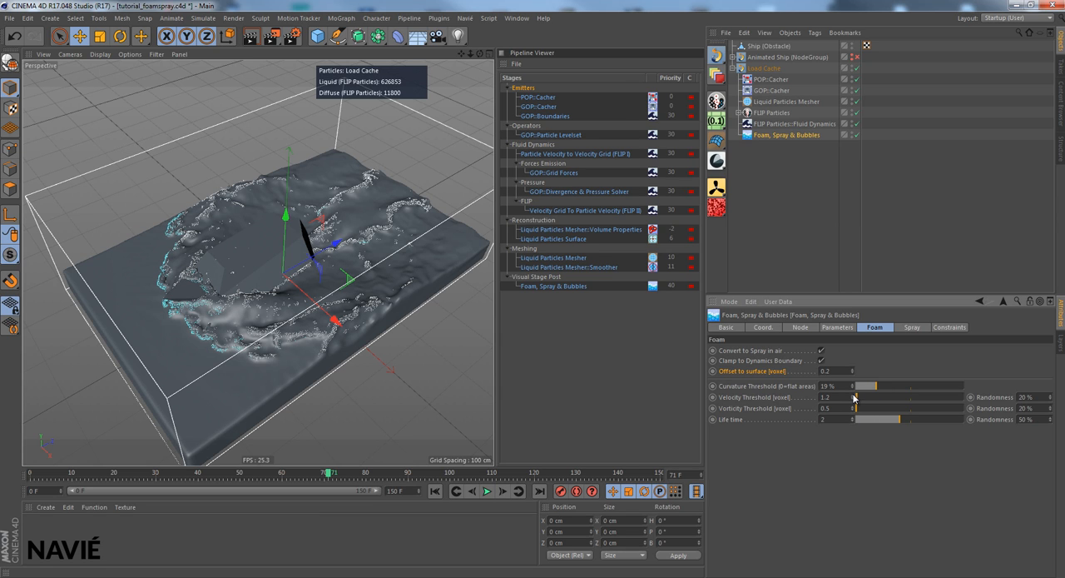
mouse_move(853, 398)
mouse_down()
mouse_move(854, 387)
mouse_move(854, 409)
mouse_up()
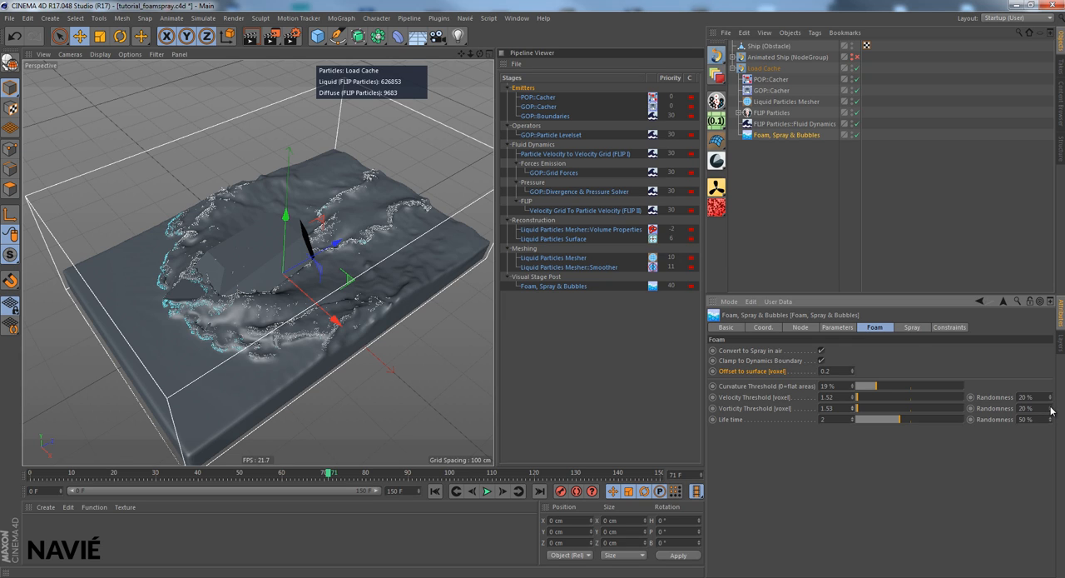
drag(1050, 407, 1051, 395)
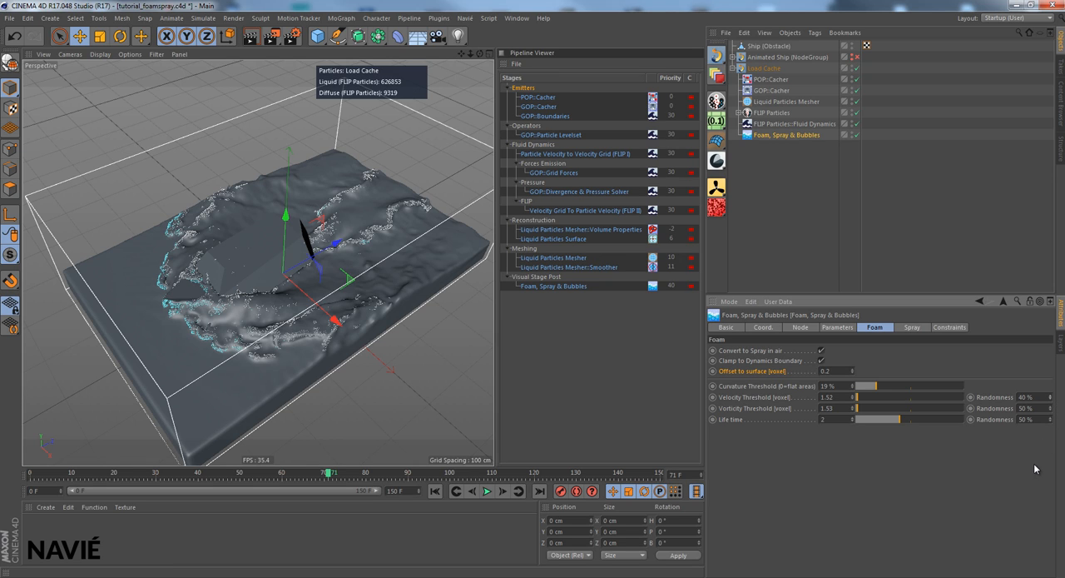
click(913, 328)
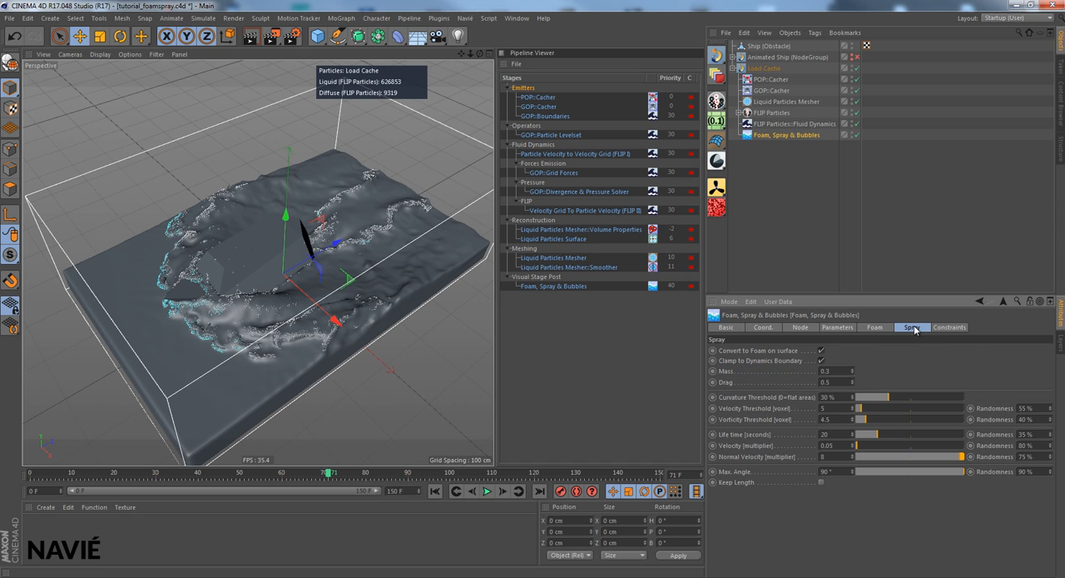
click(847, 329)
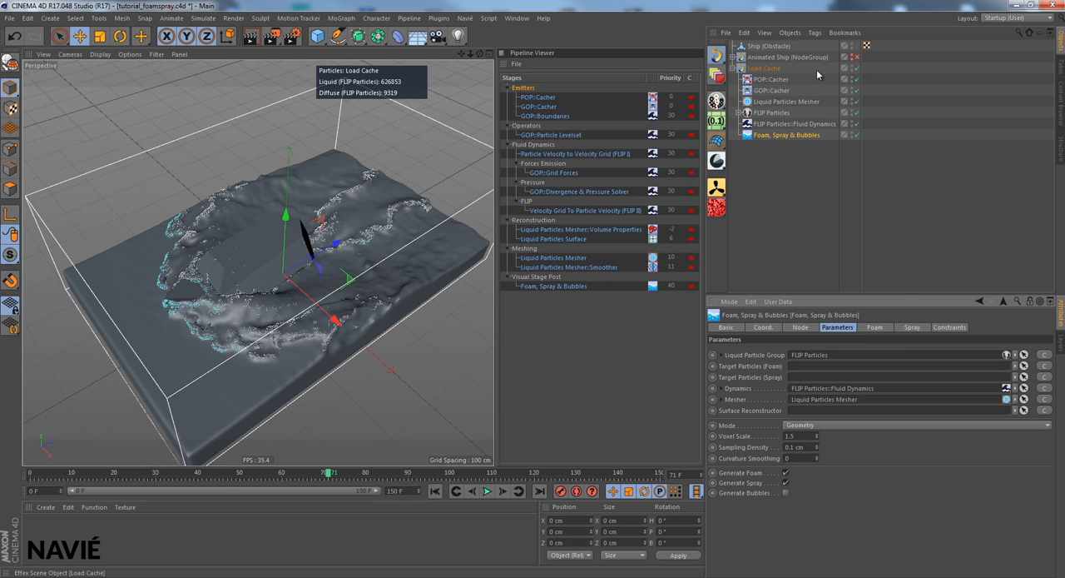
click(767, 70)
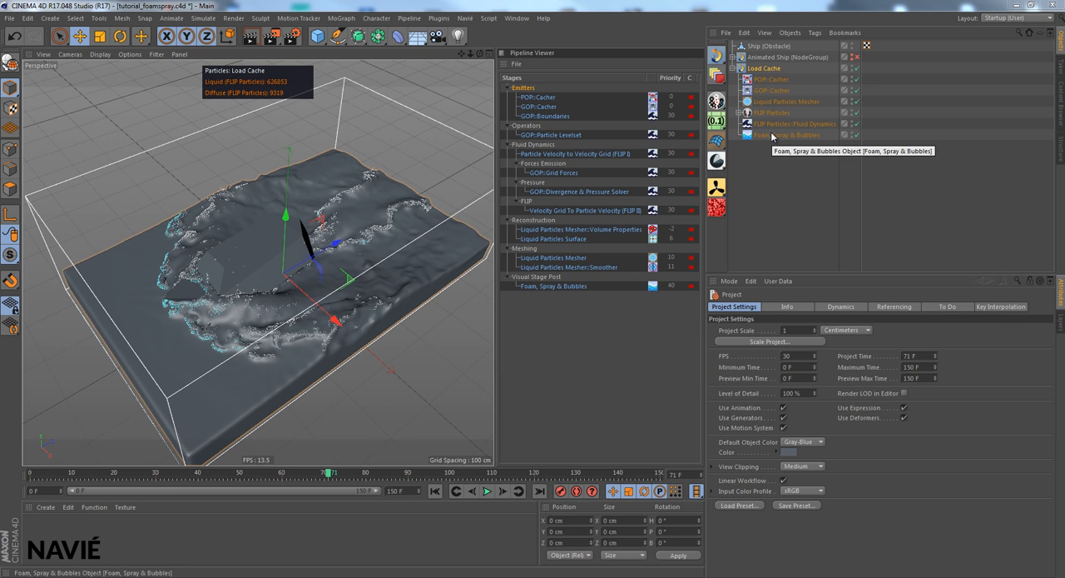
click(771, 133)
click(838, 306)
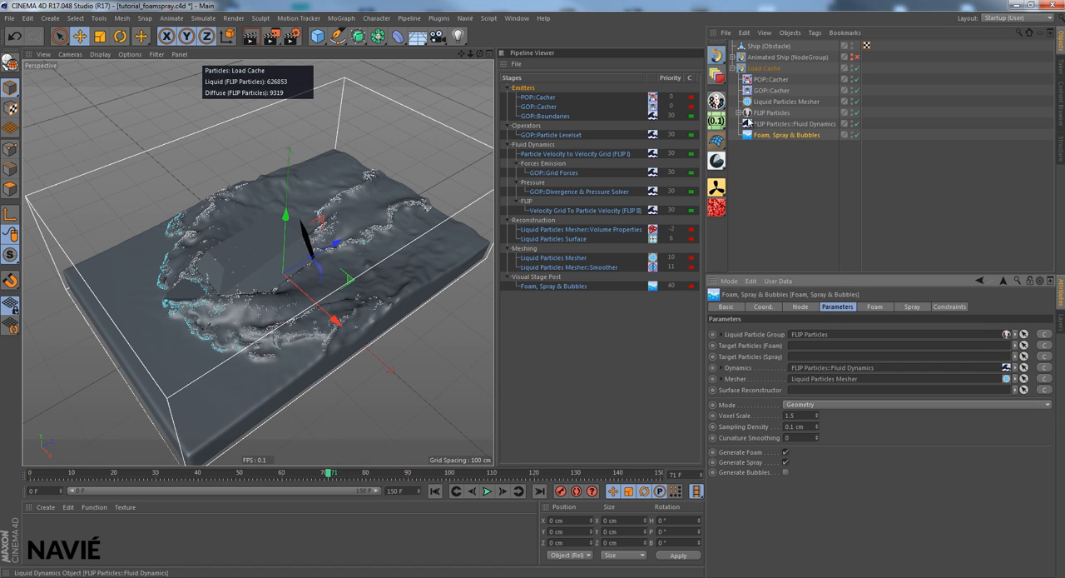
- Add an advection operator for Diffuse particles to the FLIP Particles group in the Load Cache scene
click(738, 112)
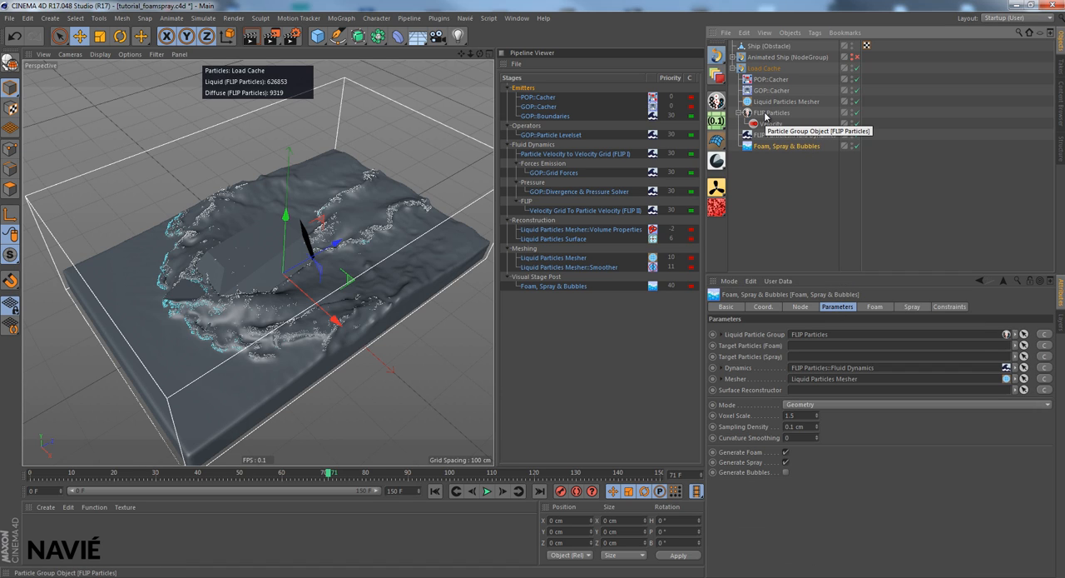
click(767, 113)
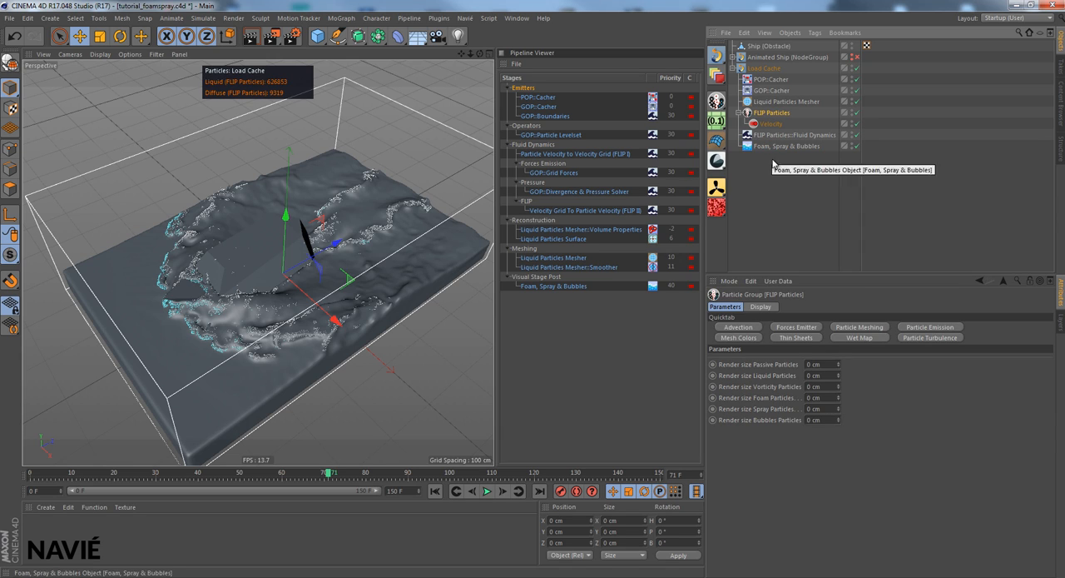
click(738, 329)
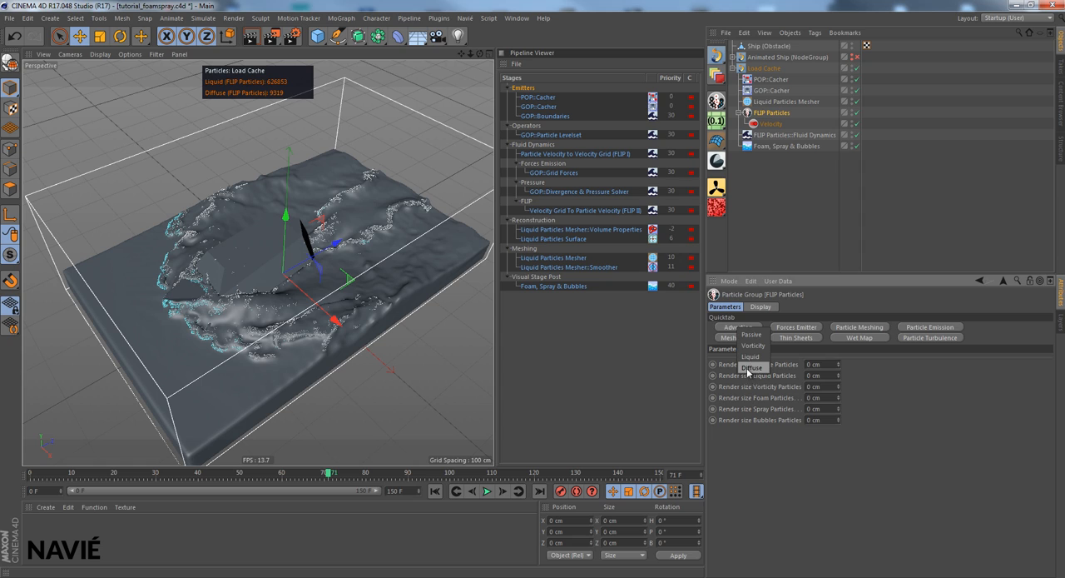
click(753, 368)
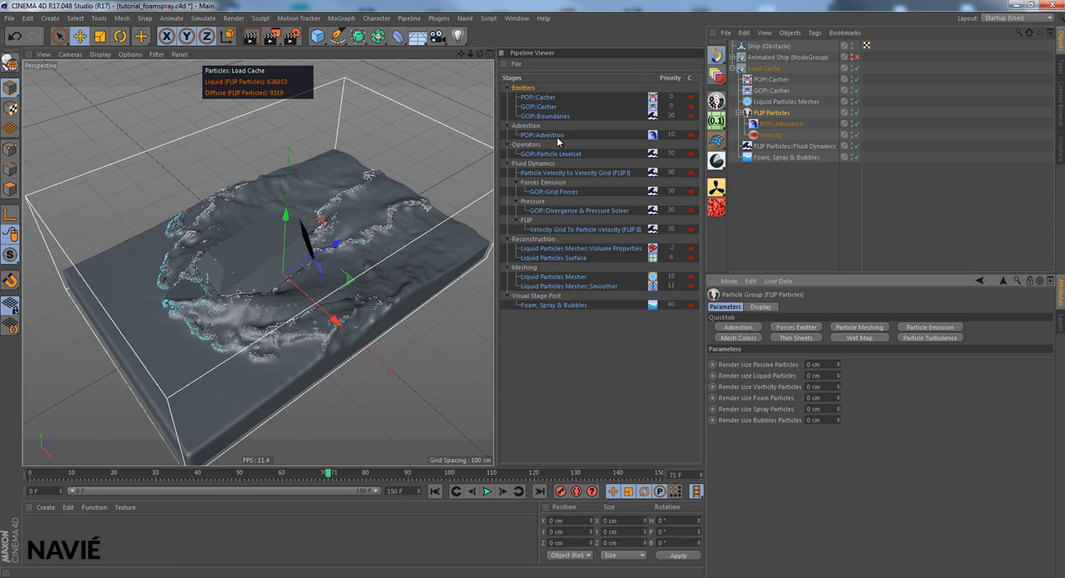
- Set the Mode of the FLIP Particles' POP::Advection to Dynamics & Ballistic if outside
click(769, 126)
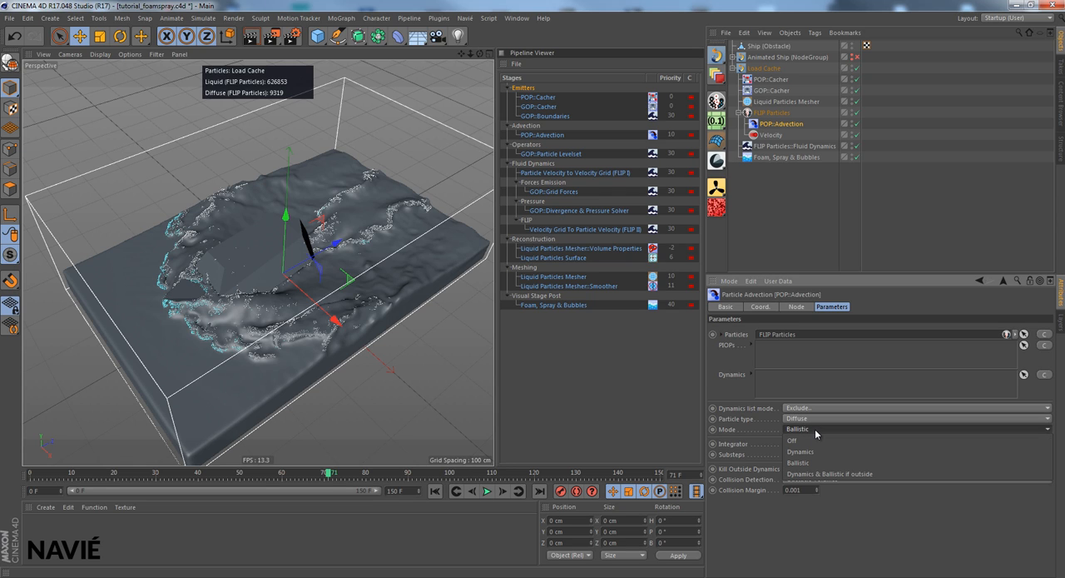
click(815, 431)
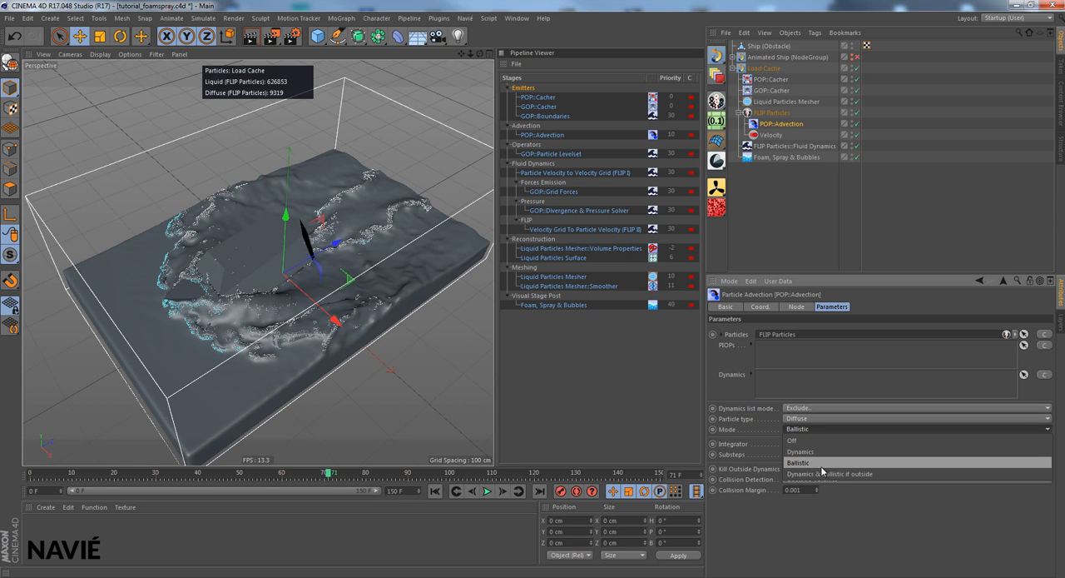
click(864, 476)
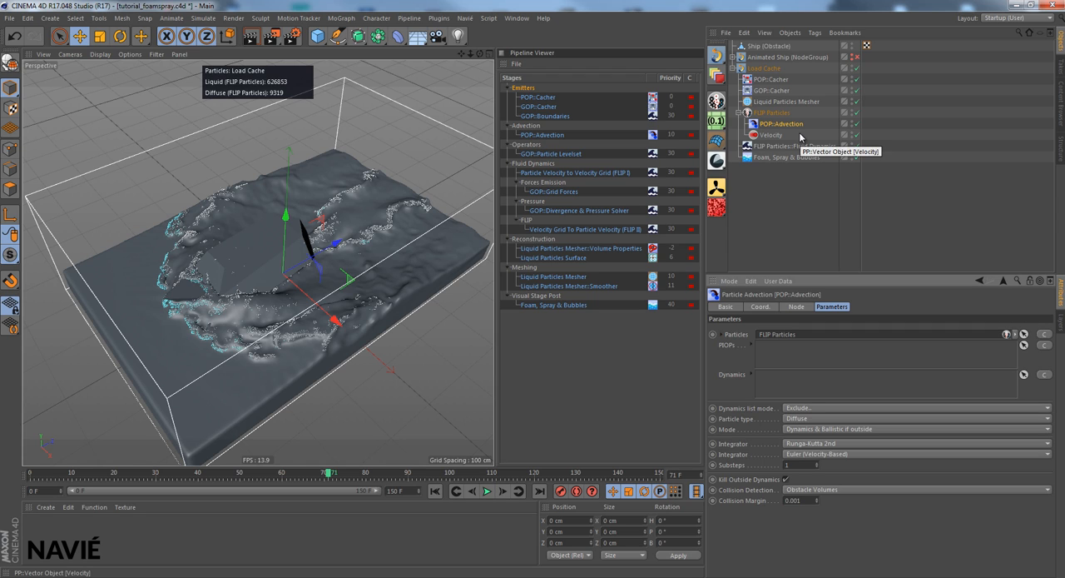
- Set the Load Cache scene's vertical Gravity to -9.81 m/s² and collapse the FLIP Particles group
click(764, 72)
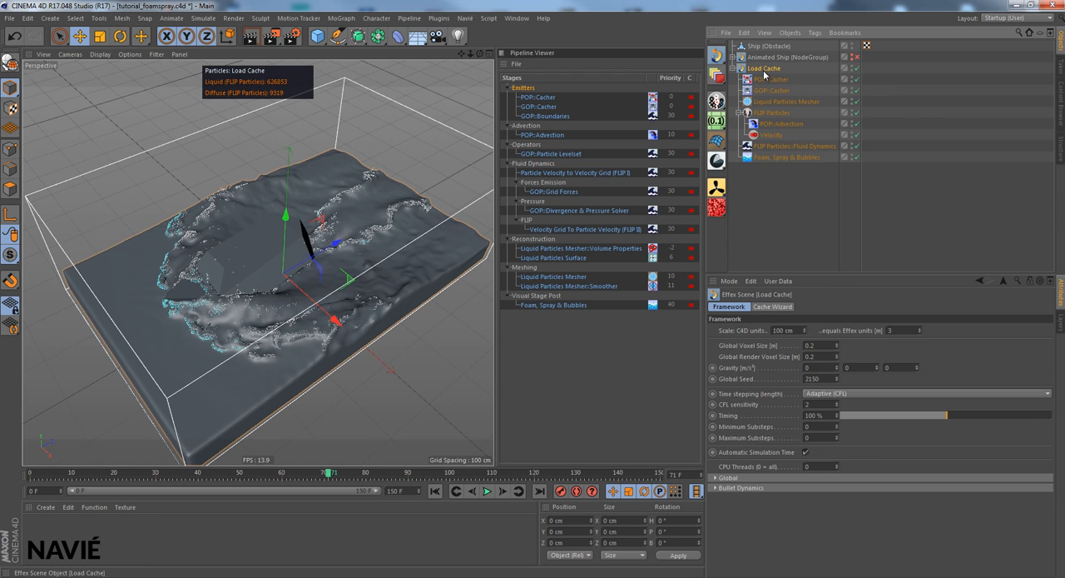
click(739, 369)
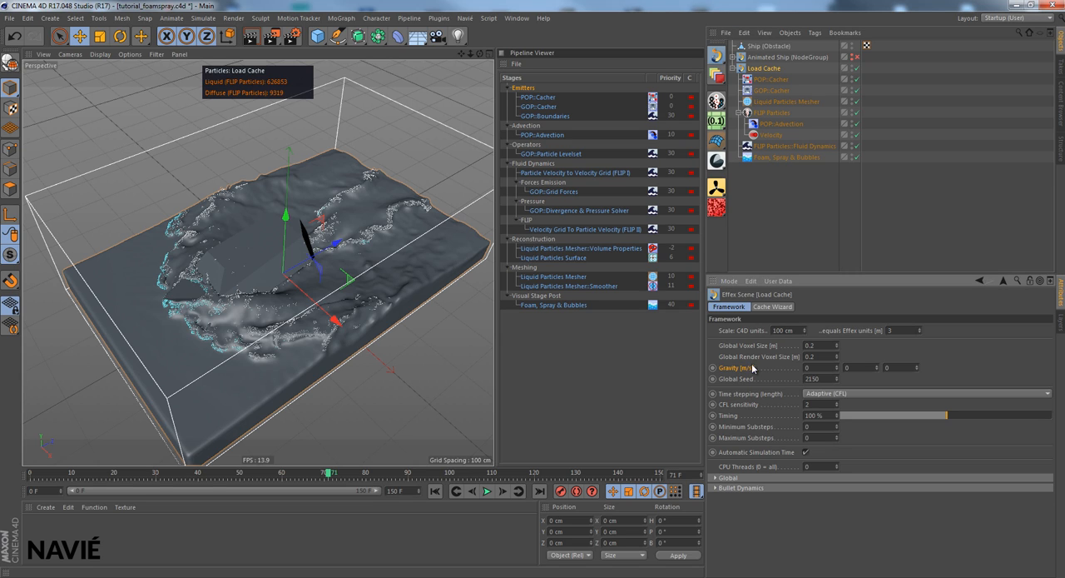
click(853, 367)
key(Return)
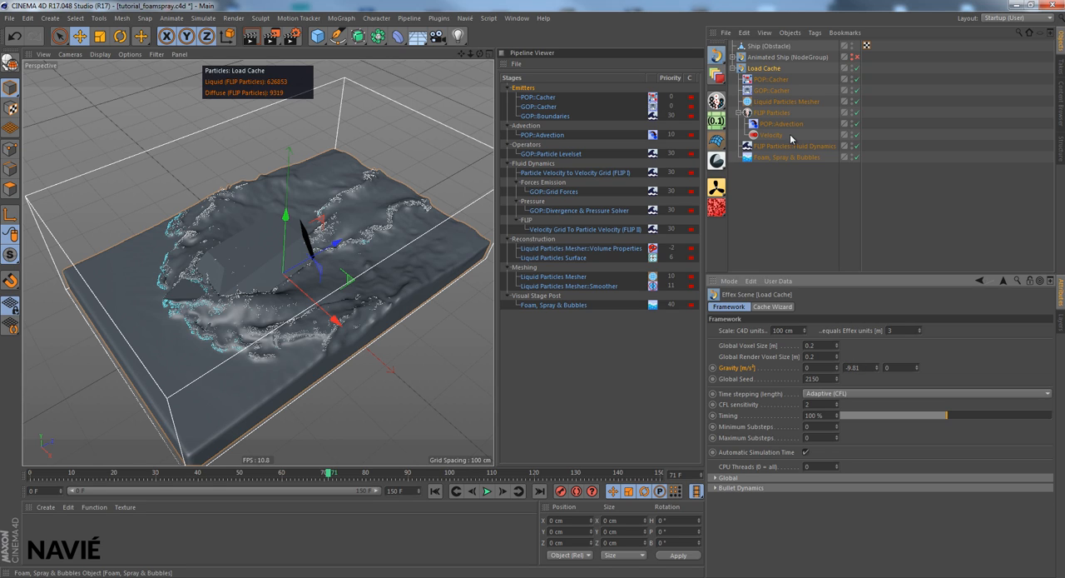
click(738, 114)
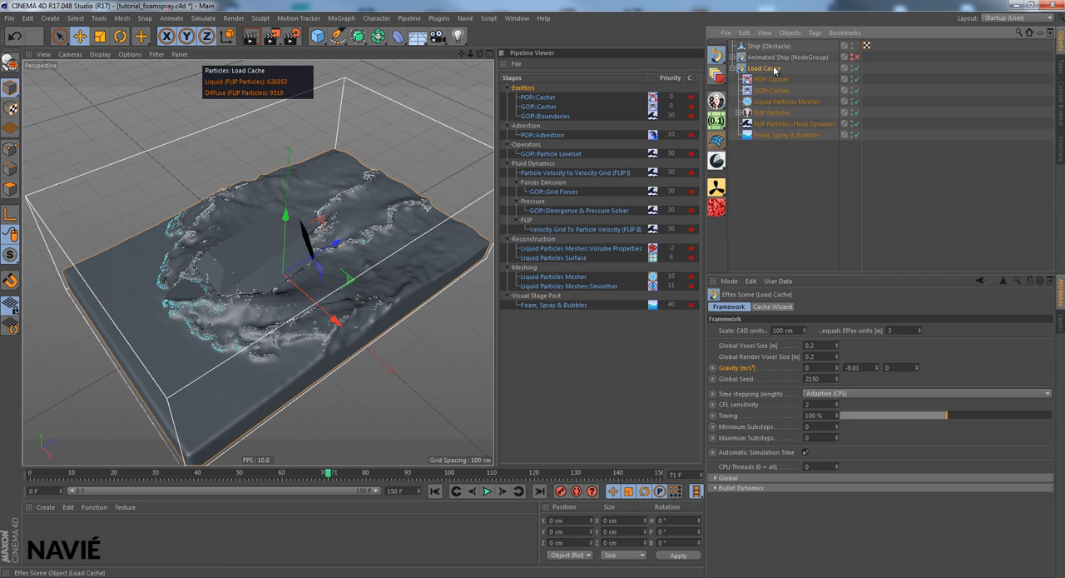
- Remove FLIP Particles::Fluid Dynamics from the node list in the Load Cache scene's Cache Wizard
click(773, 307)
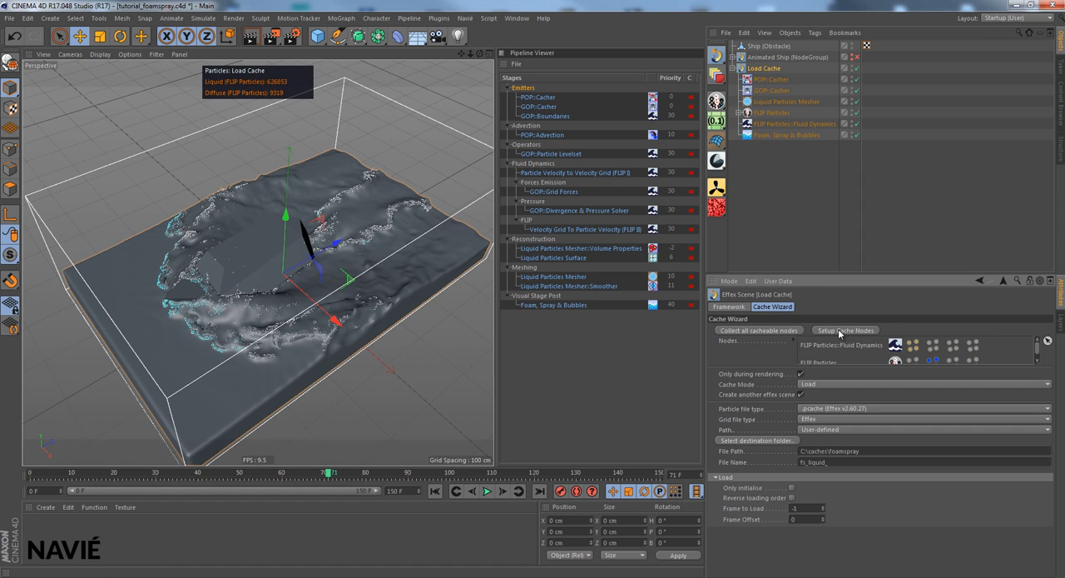
click(794, 340)
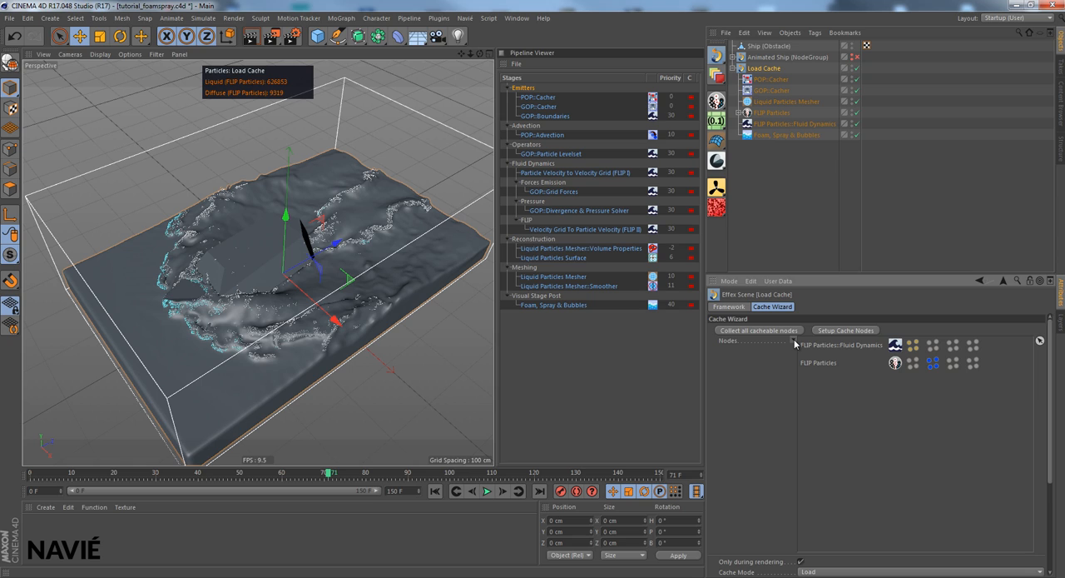
click(794, 340)
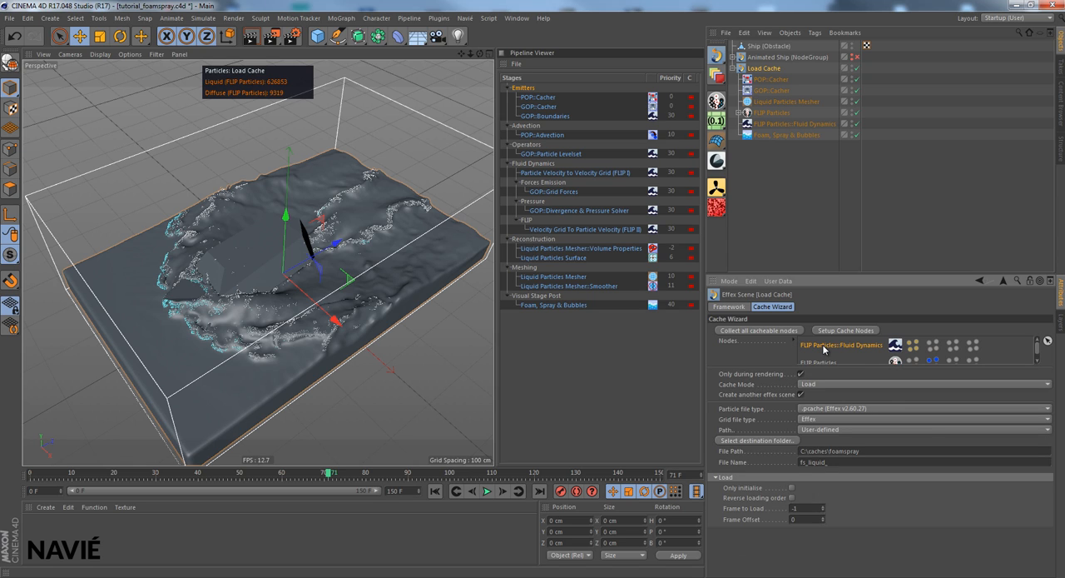
key(Delete)
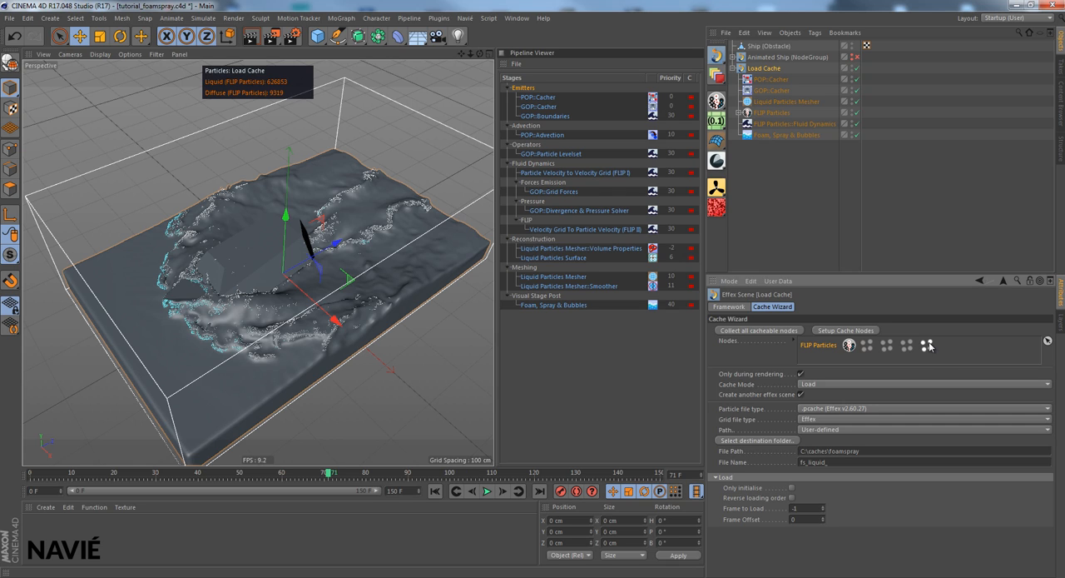
- Switch the Load Cache scene's Cache Wizard to the Save cache mode for the FLIP Particles
click(774, 113)
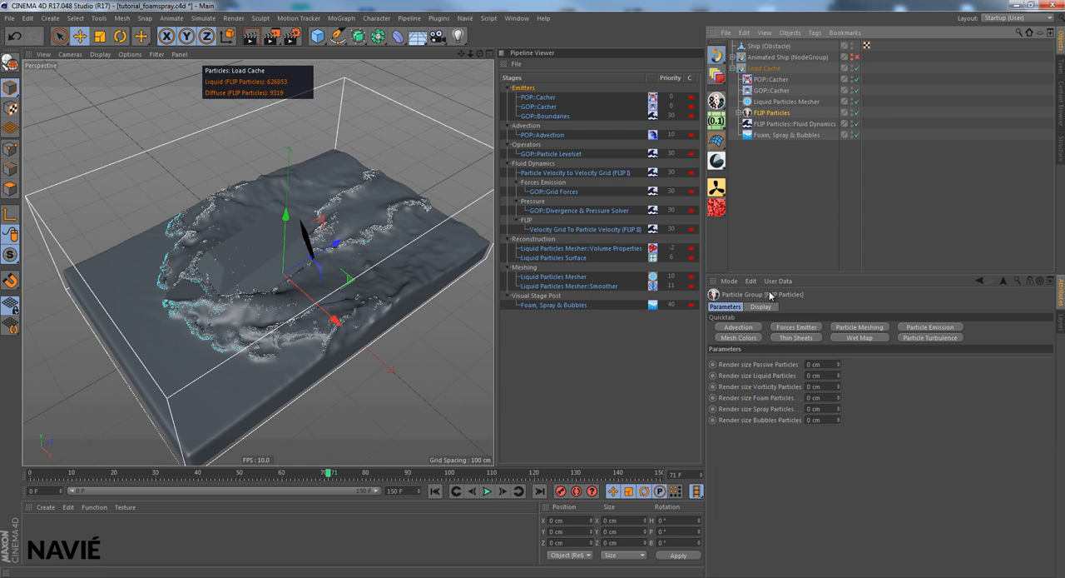
click(761, 306)
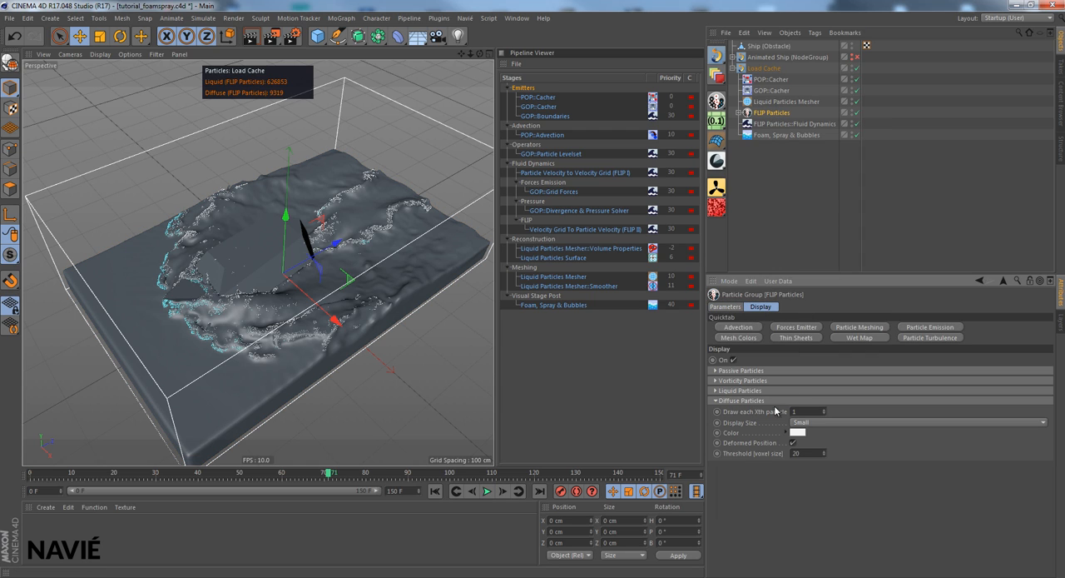
click(770, 69)
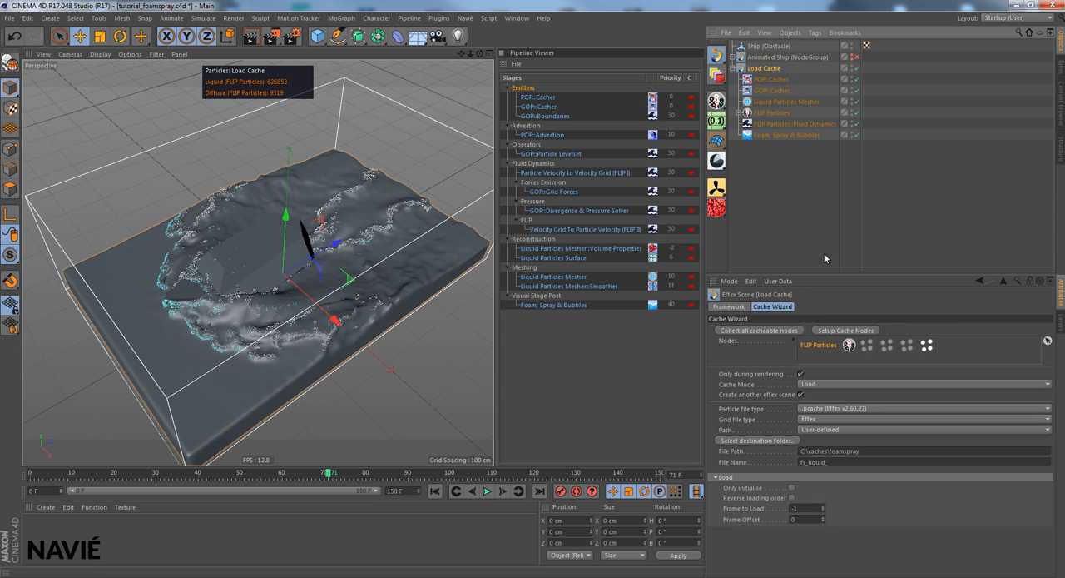
click(826, 383)
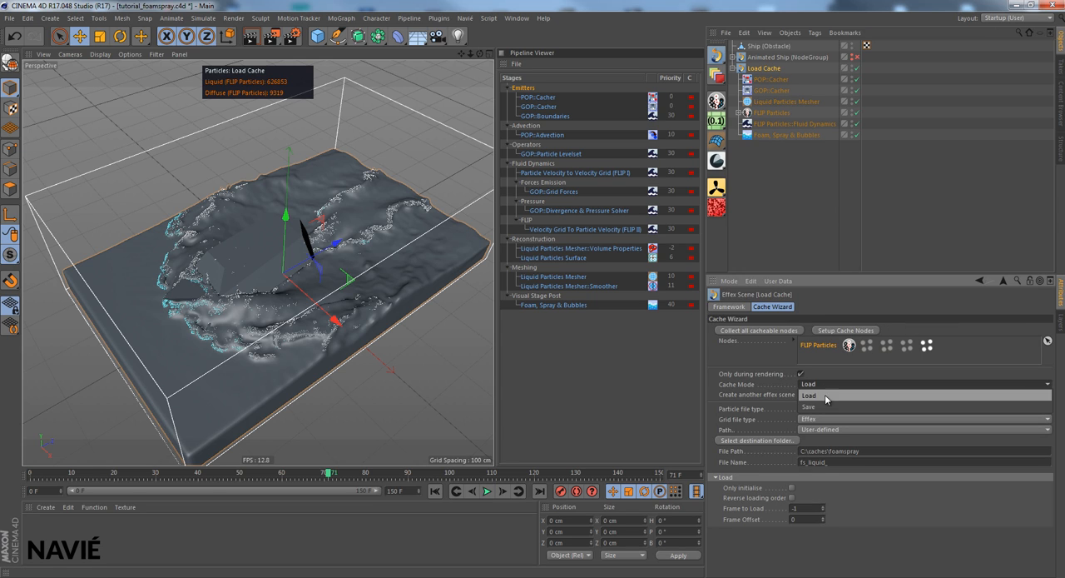
click(825, 394)
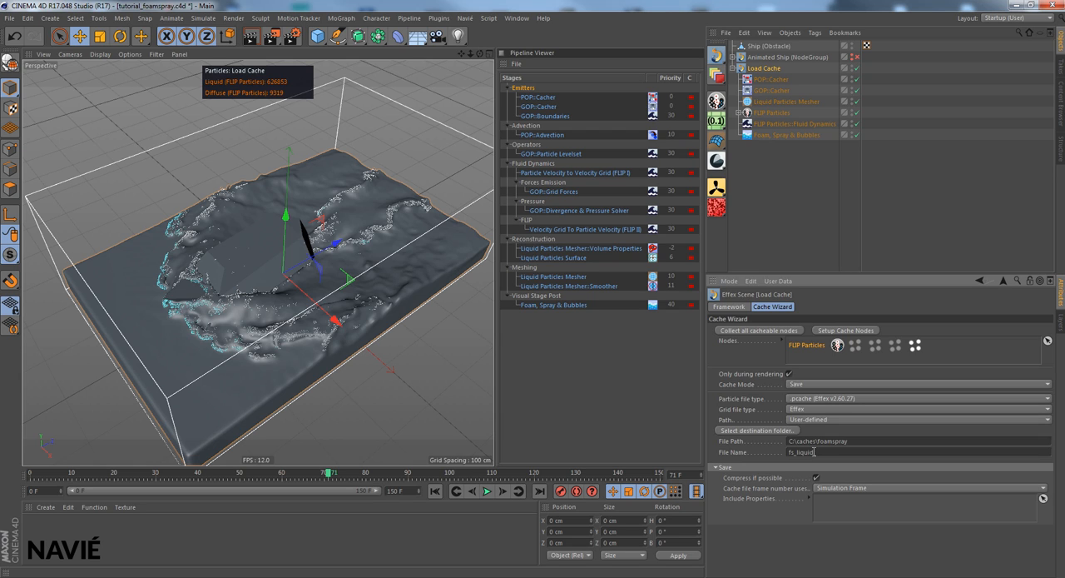
- Set the Cache Wizard's file name to fs_foamspray_ and set up the cache nodes
key(BackSpace)
key(BackSpace)
key(BackSpace)
key(BackSpace)
key(BackSpace)
key(BackSpace)
key(BackSpace)
text(foamspray_)
click(741, 453)
click(845, 330)
- Rename the newly created particle cacher in the Load Cache scene as POP::Cacher (FoamSpray)
click(776, 79)
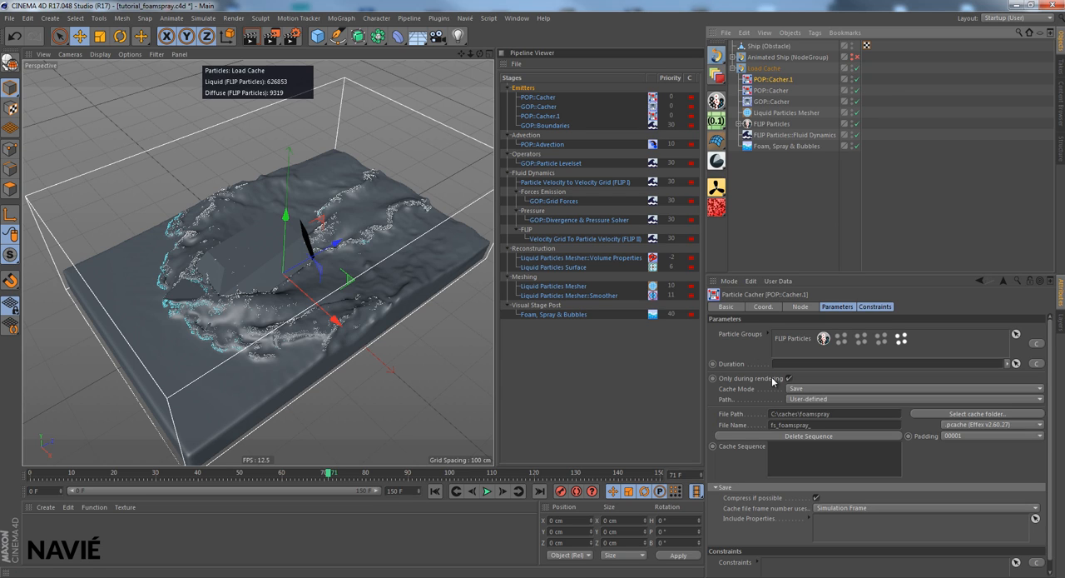
double_click(788, 79)
click(799, 79)
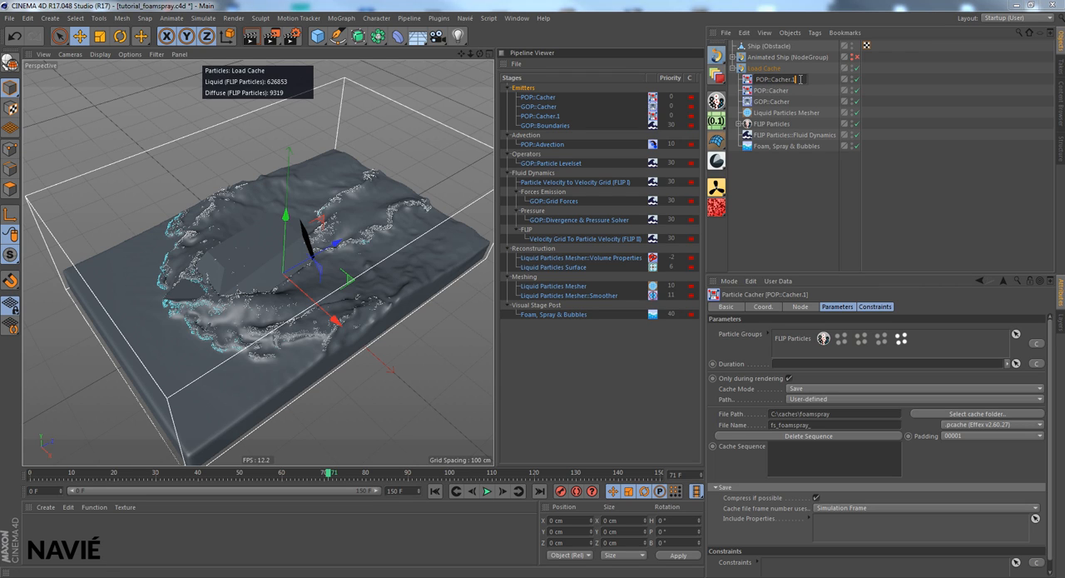
text((FoamSpray))
key(Return)
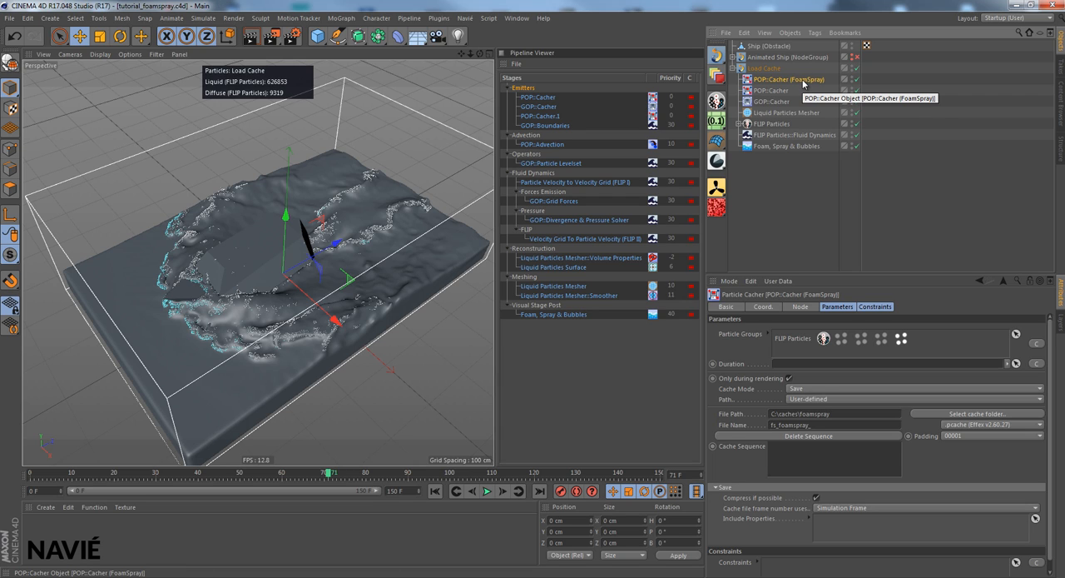
- Set the FLIP Particles' foam and spray render sizes to 1 cm and render the view
click(743, 123)
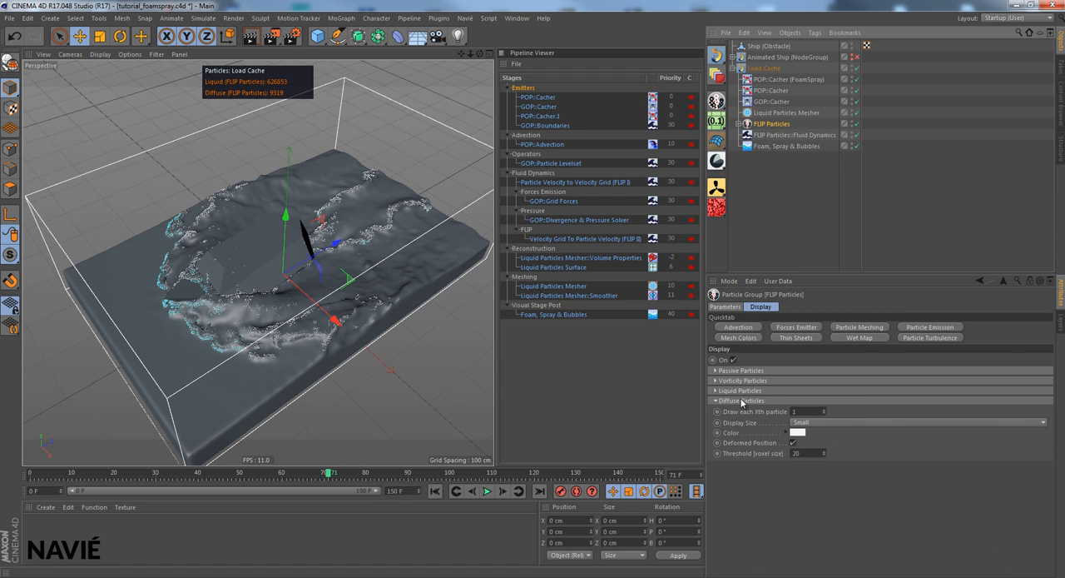
click(733, 307)
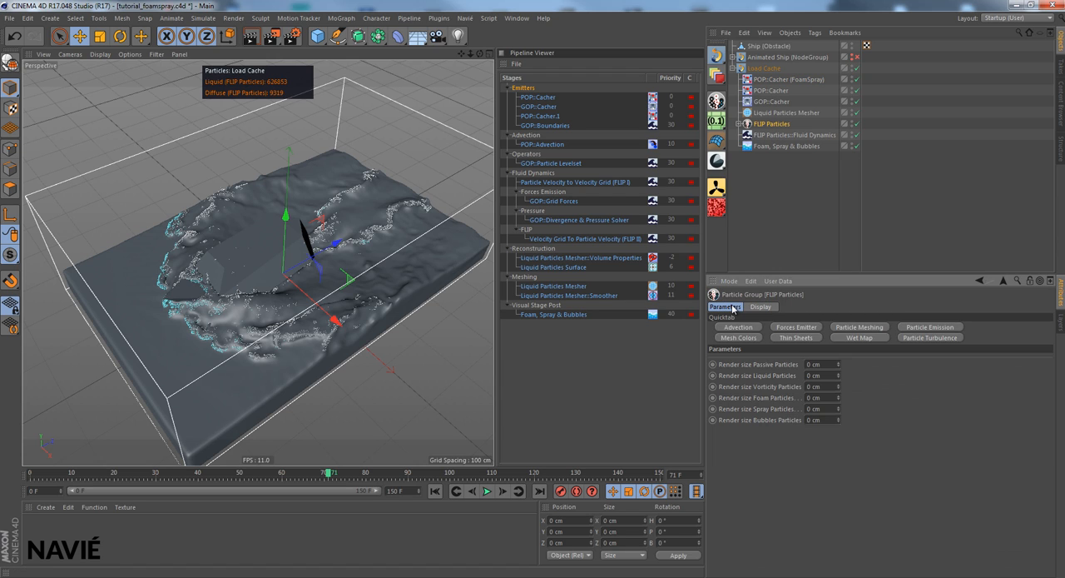
click(838, 406)
click(251, 36)
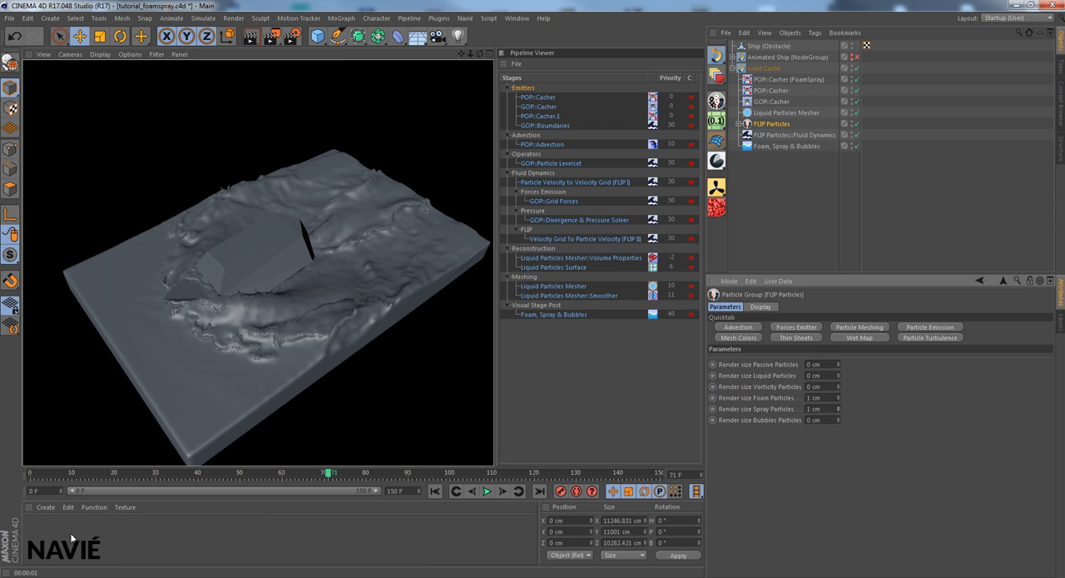
- Create a new material with Reflectance disabled and Luminance enabled at 62% brightness
click(45, 505)
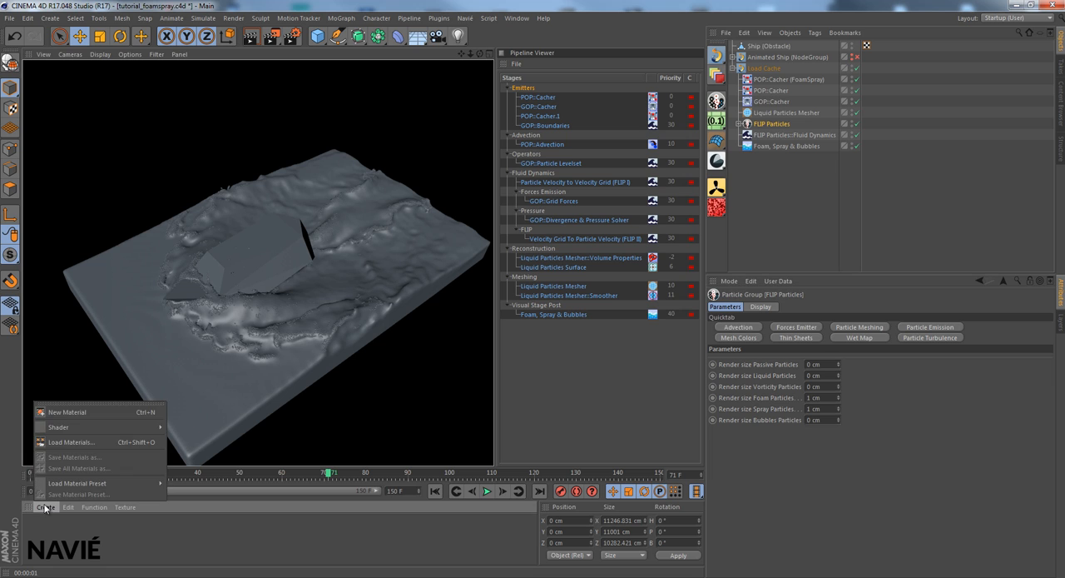
click(70, 413)
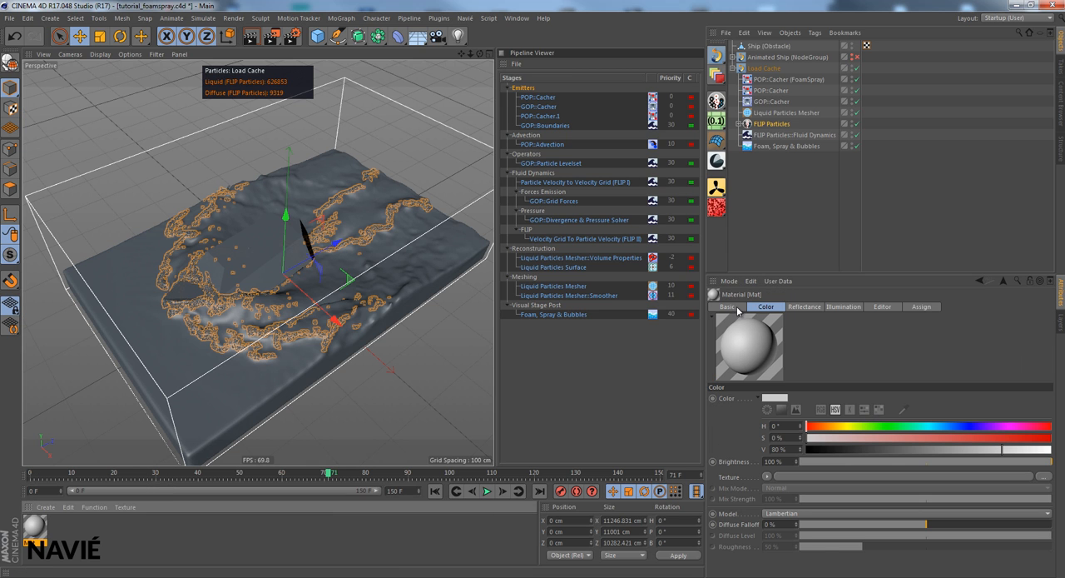
click(738, 308)
click(758, 431)
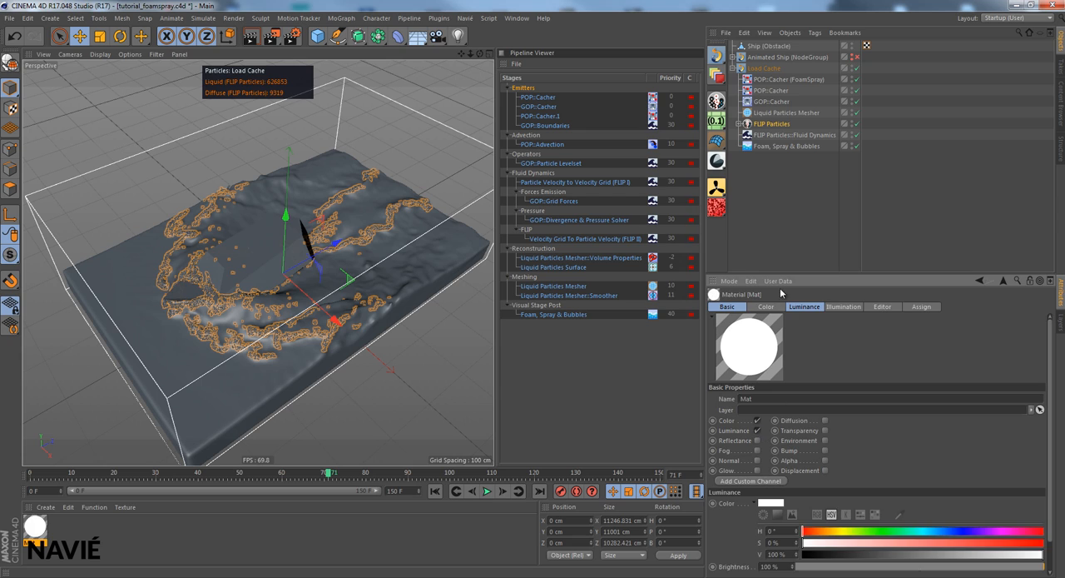
click(803, 307)
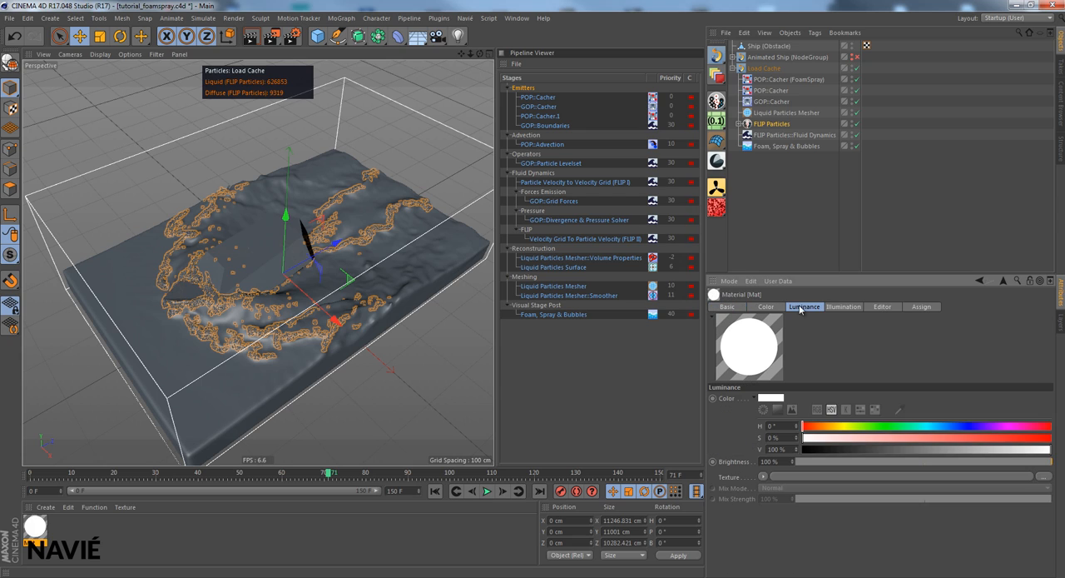
click(954, 461)
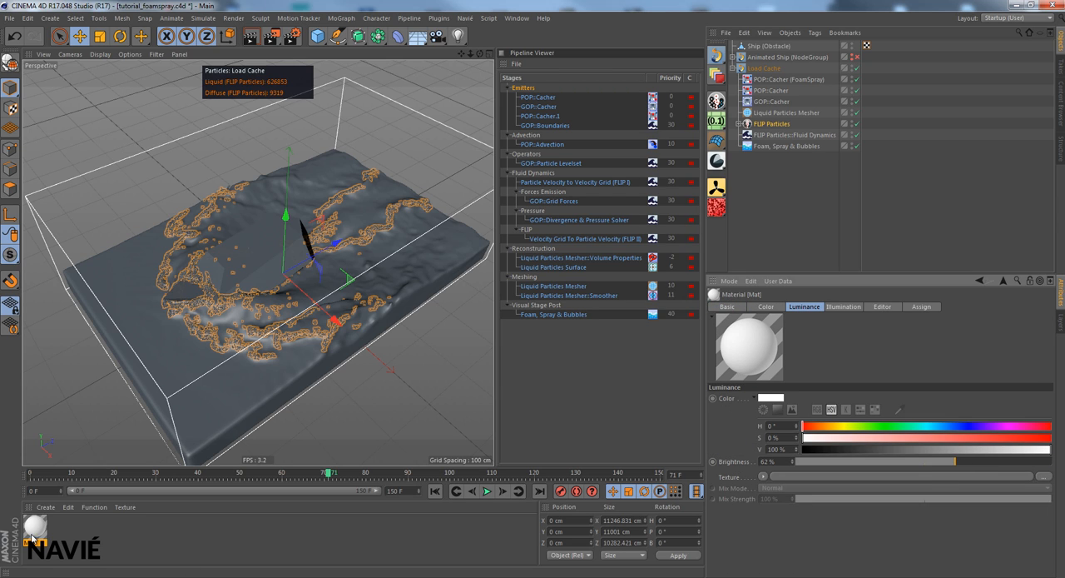
- Apply the new material to the FLIP Particles group and render the view
drag(35, 534, 770, 126)
click(769, 125)
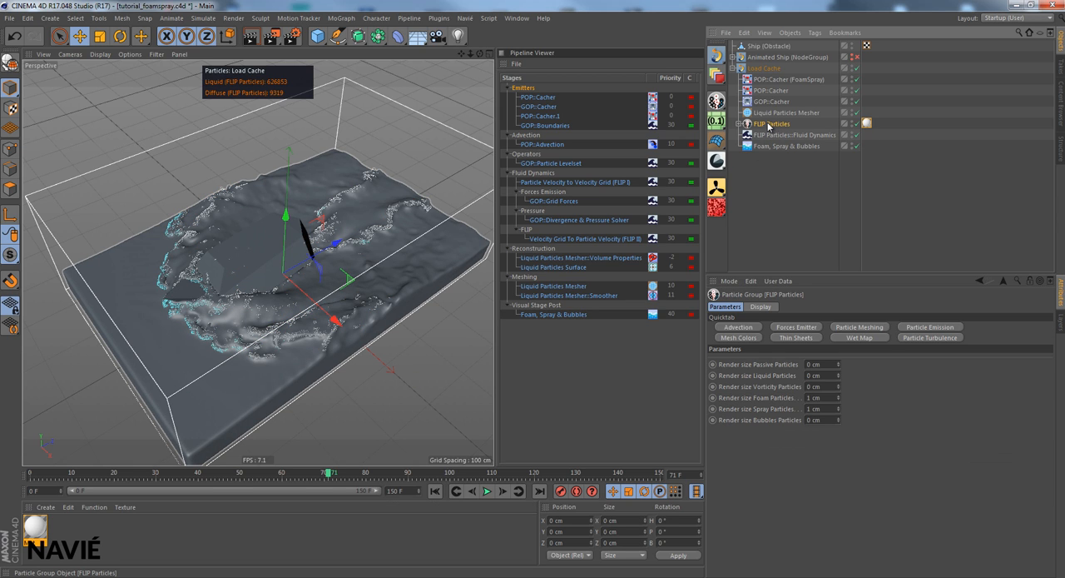
click(252, 38)
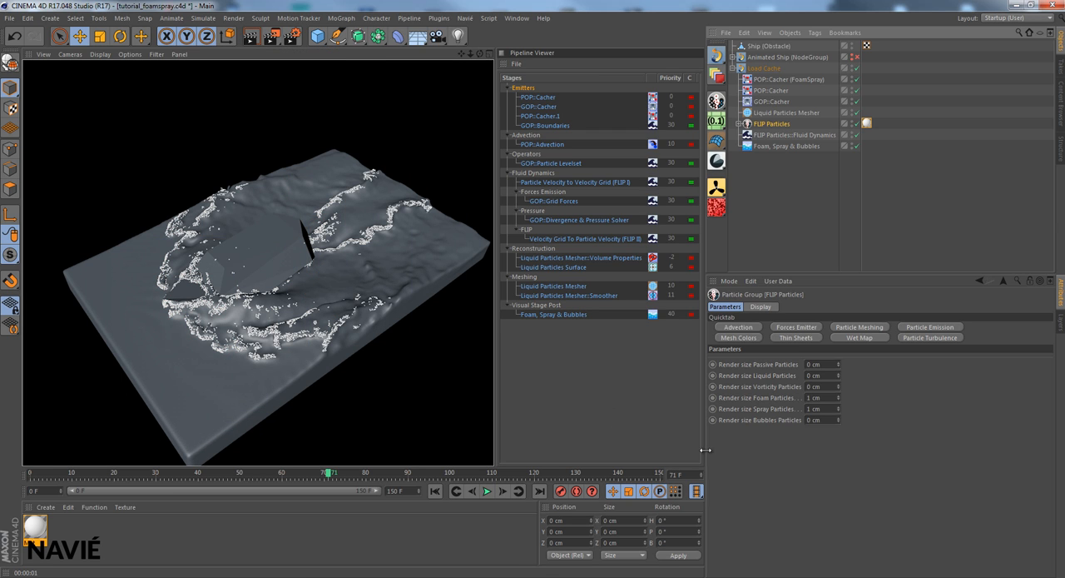
- Set the FLIP Particles' render size for foam particles to 0.25 cm
click(828, 397)
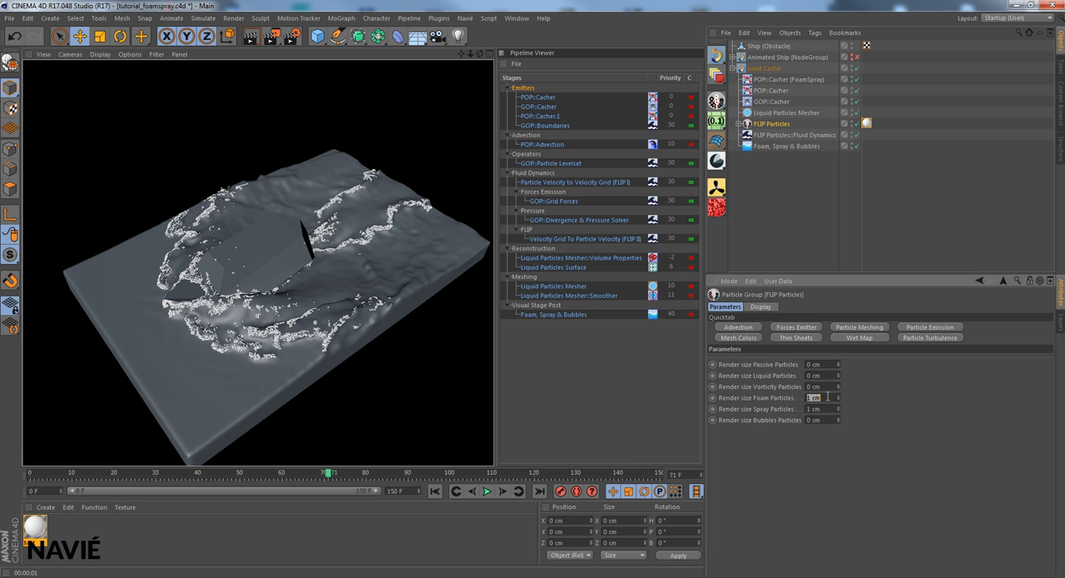
text(0.25)
key(Return)
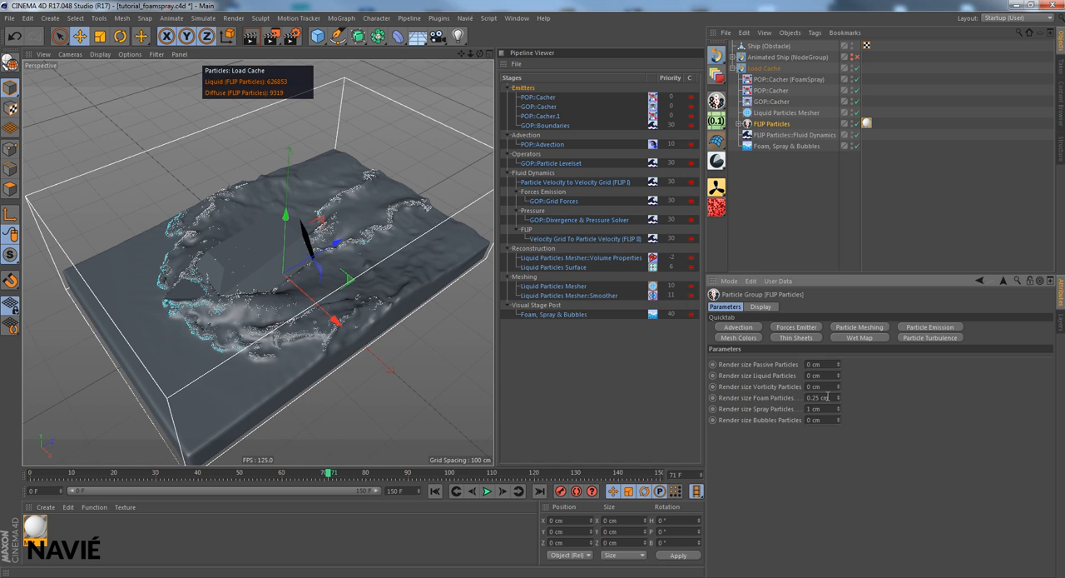
- Set the FLIP Particles' render size for spray particles to 0.4 cm and render the view
click(830, 410)
double_click(829, 409)
text(0.4)
key(Return)
click(254, 41)
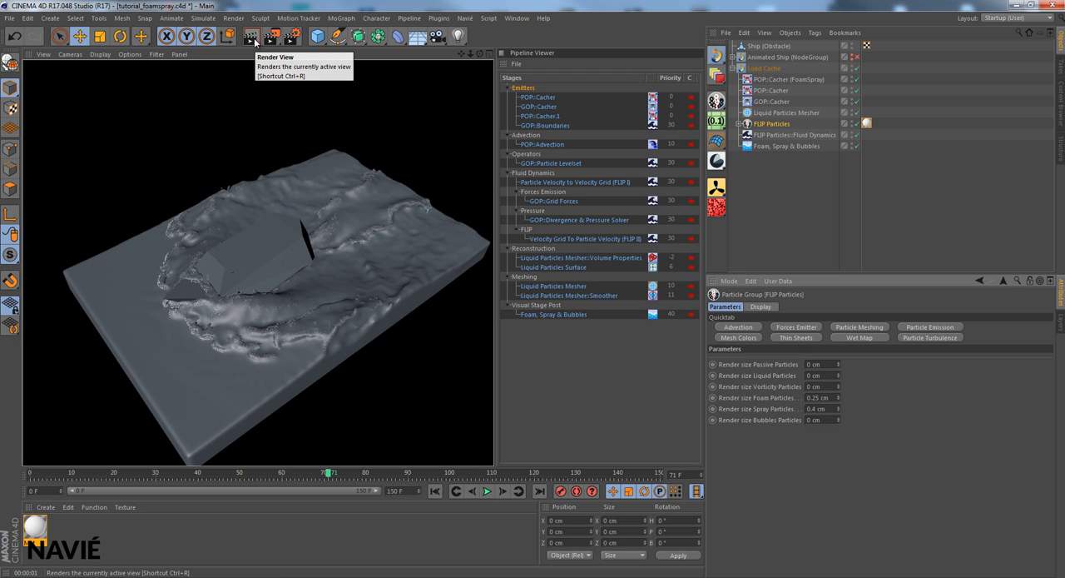
- Raise the particle material's Luminance brightness to 85% and render the view again
click(34, 526)
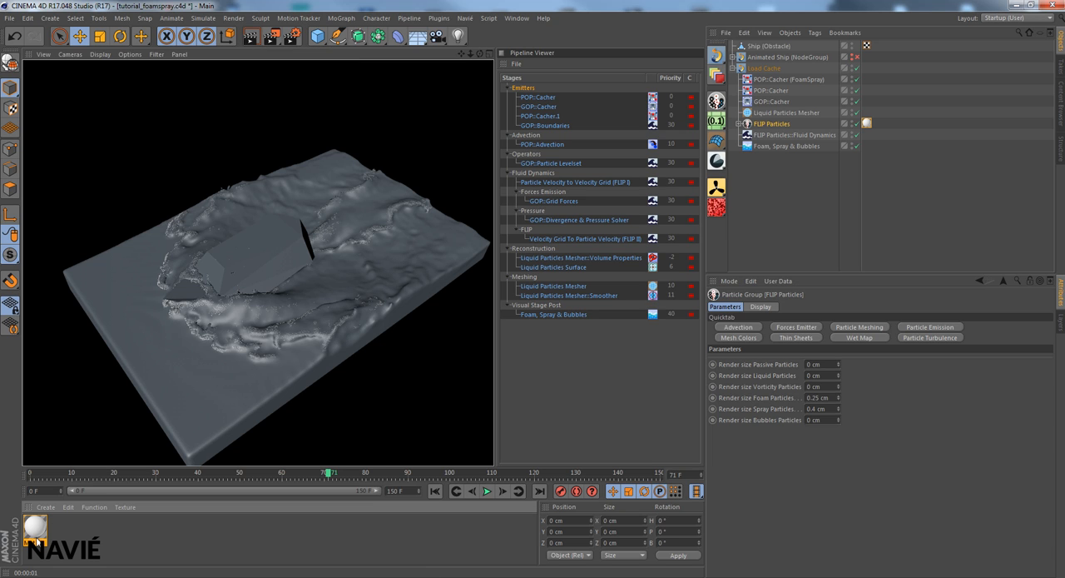
drag(955, 460, 1015, 461)
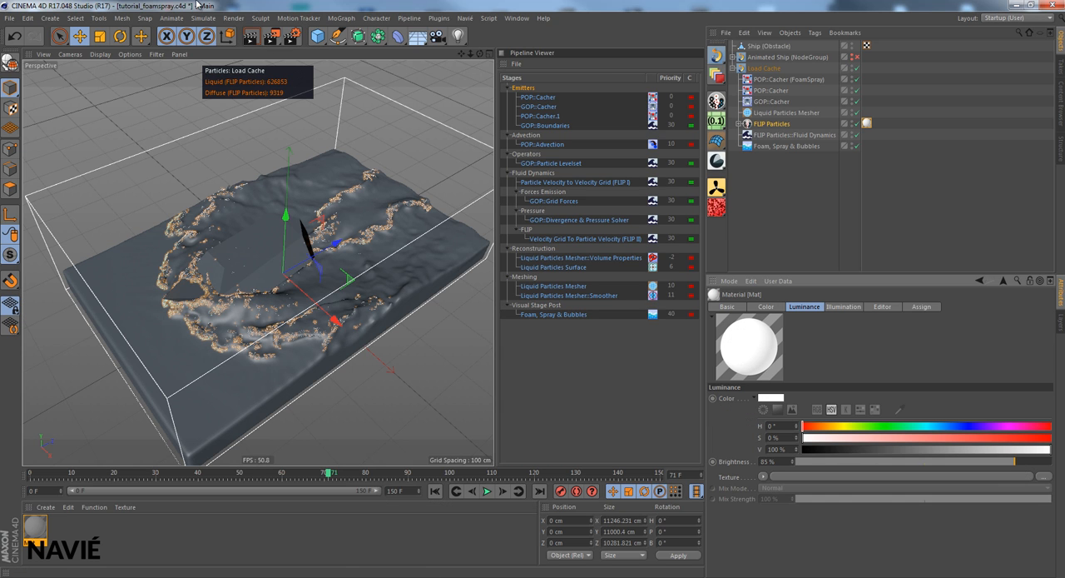
click(250, 35)
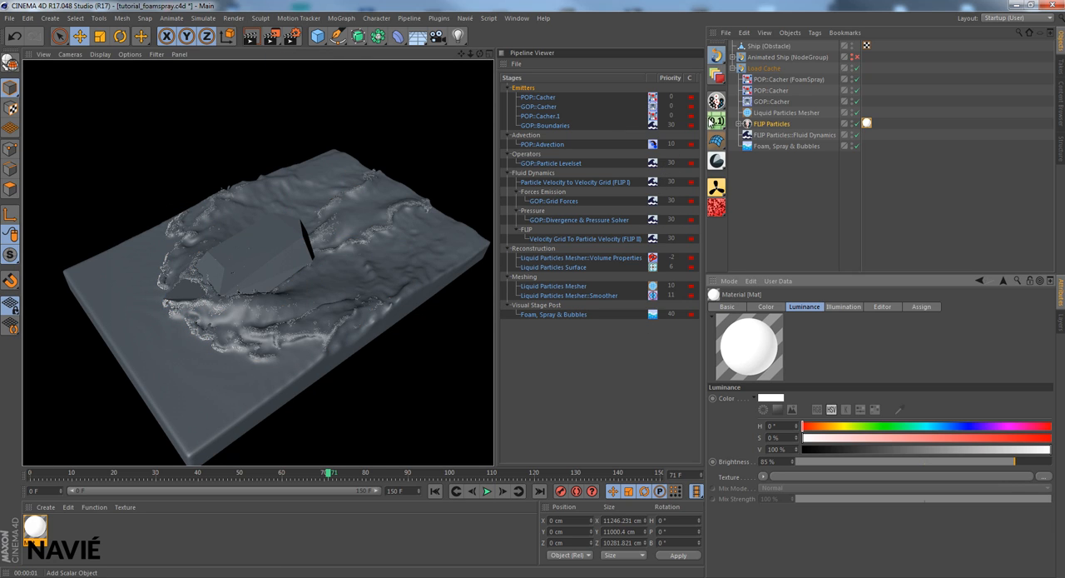
- Select the Load Cache scene, then play back the prerender_meshed video in the media player and close it
click(764, 68)
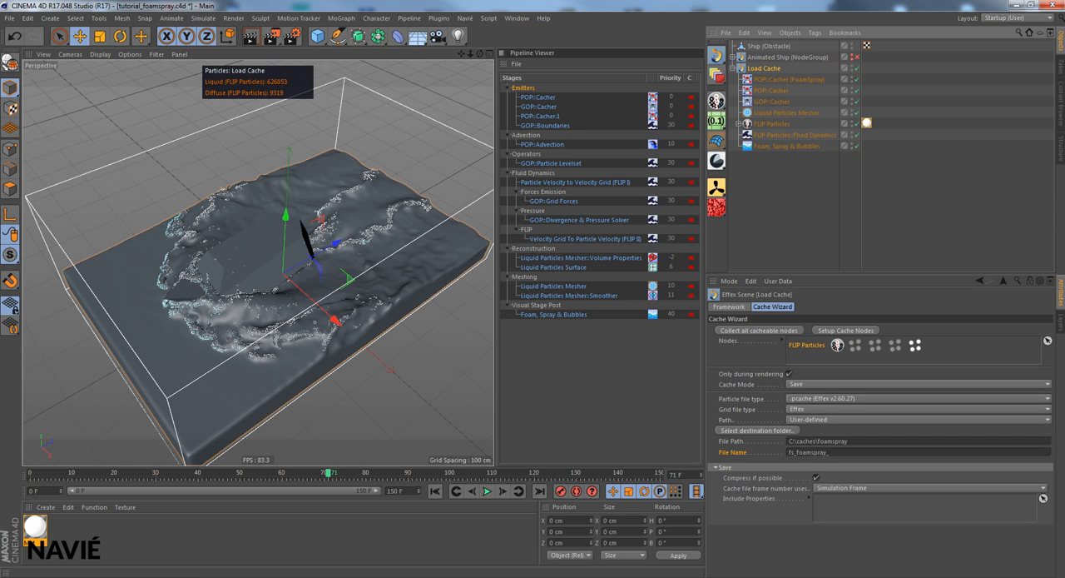
key(alt+Tab)
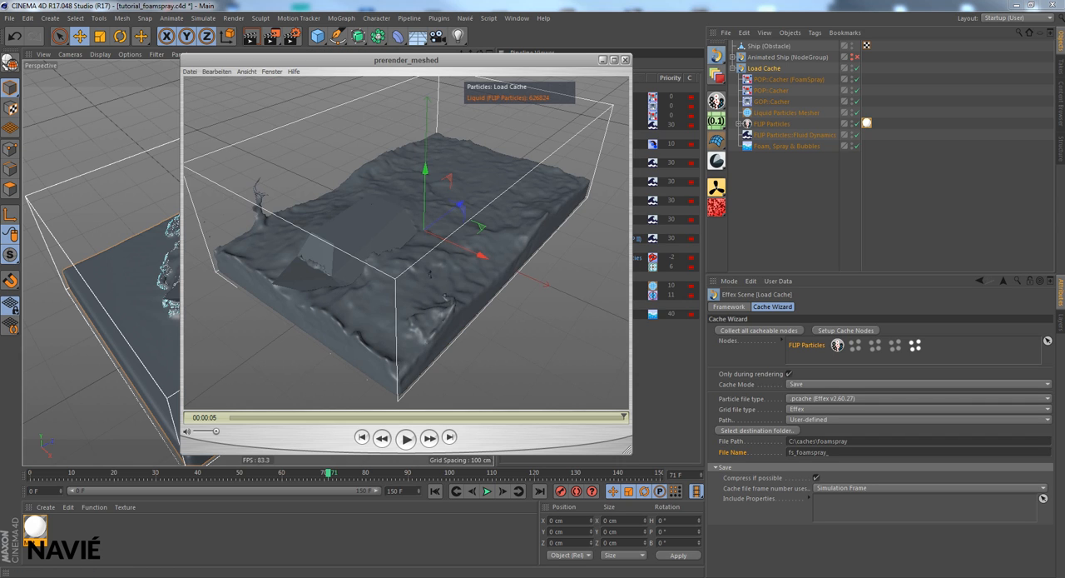
click(407, 438)
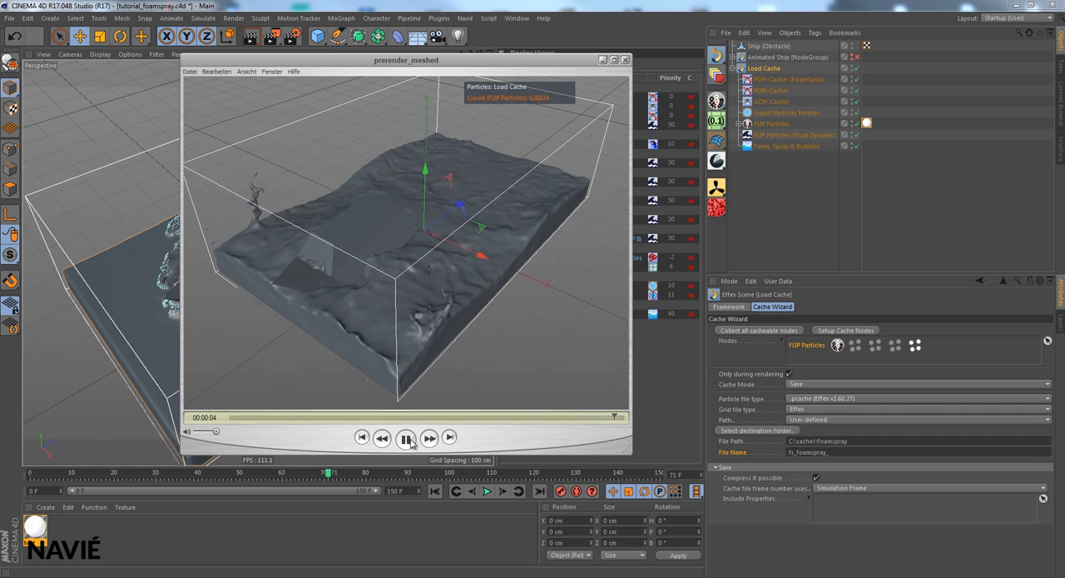
click(407, 438)
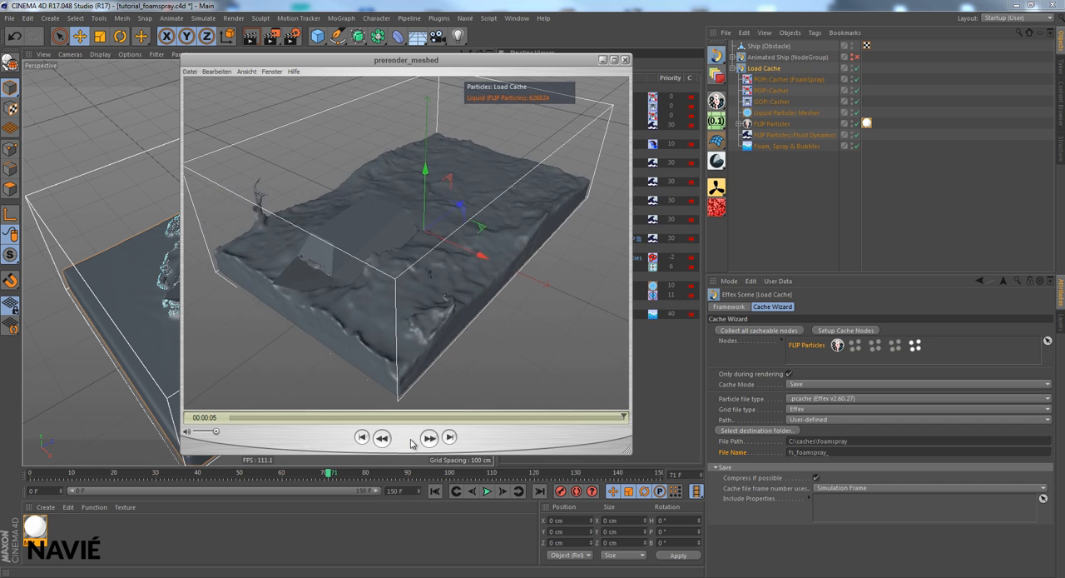
click(625, 60)
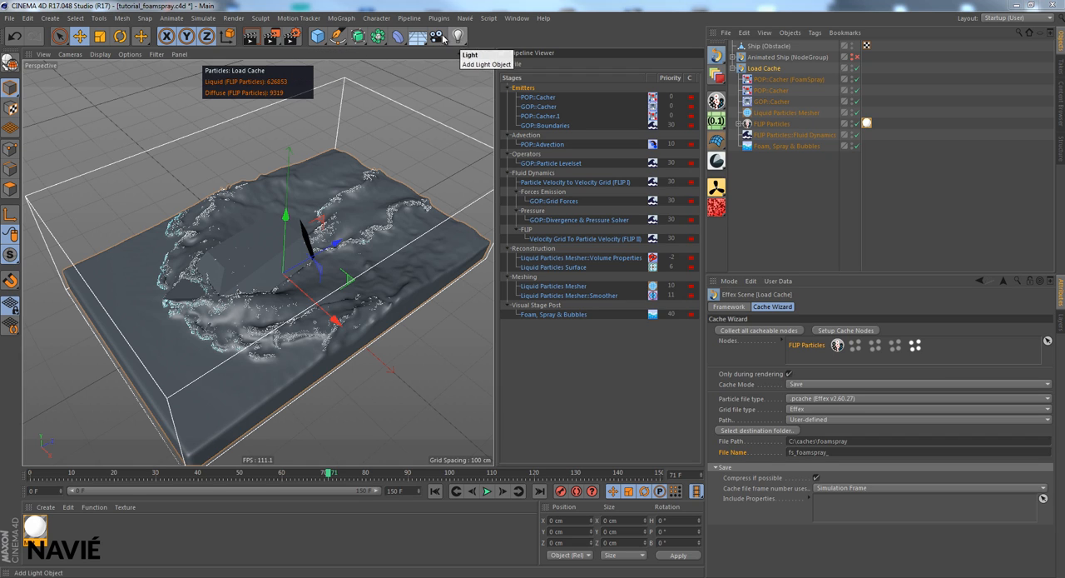
- Set the renderer to Standard in the render settings and close them
click(292, 42)
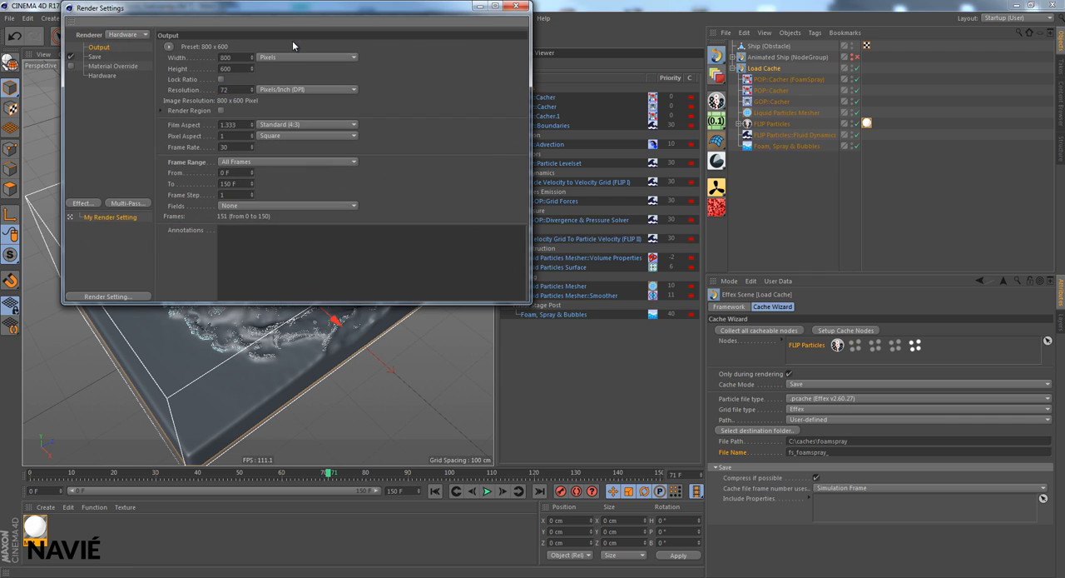
click(142, 38)
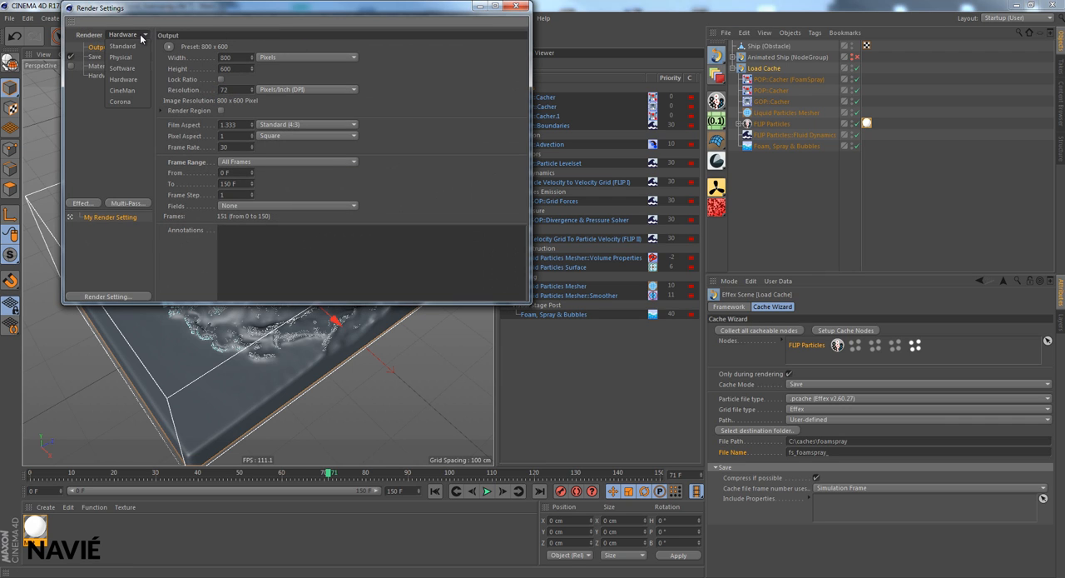
click(138, 69)
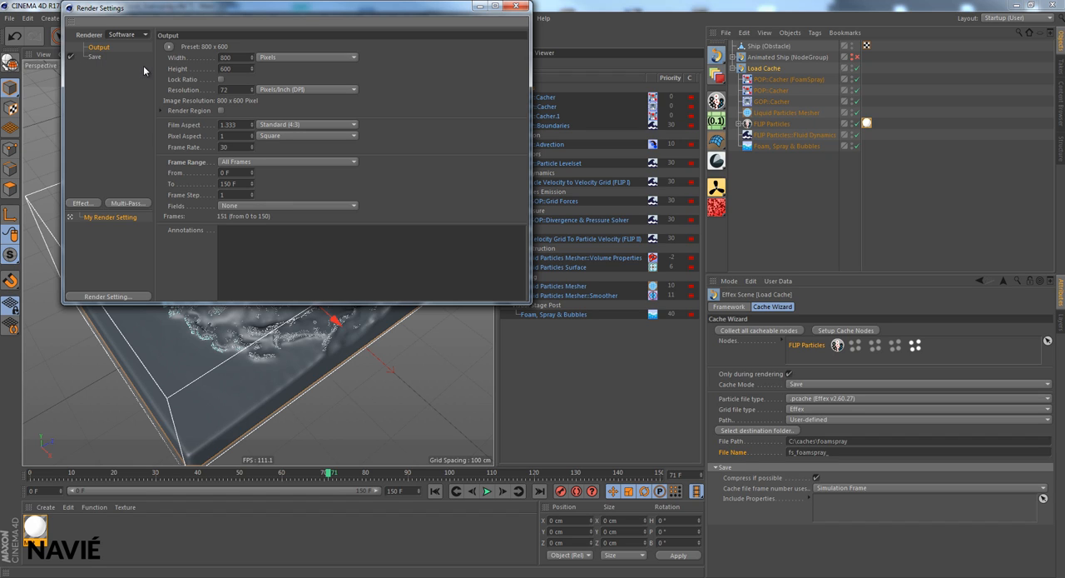
click(144, 38)
click(123, 46)
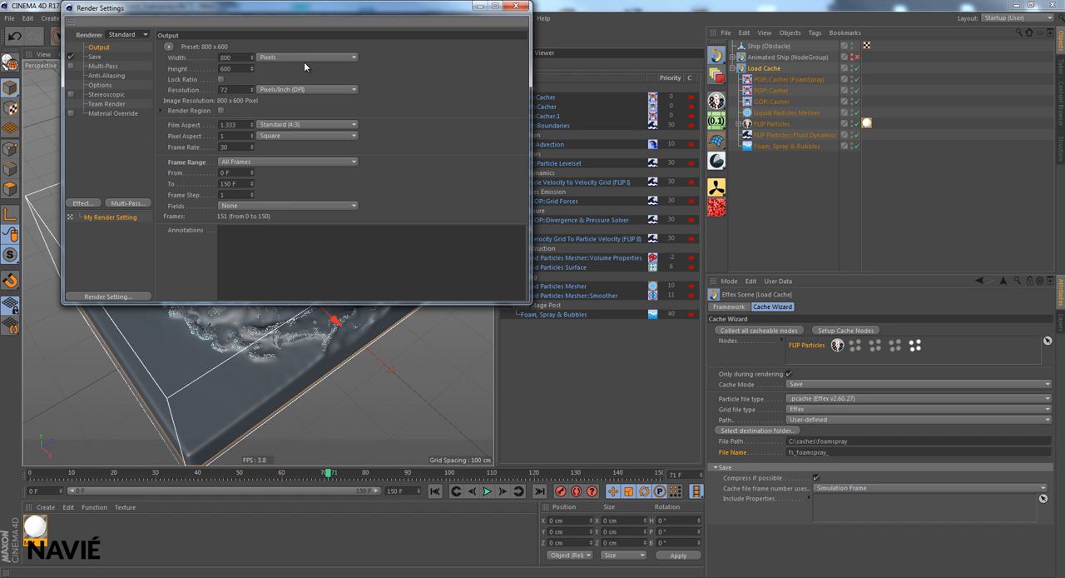
click(520, 10)
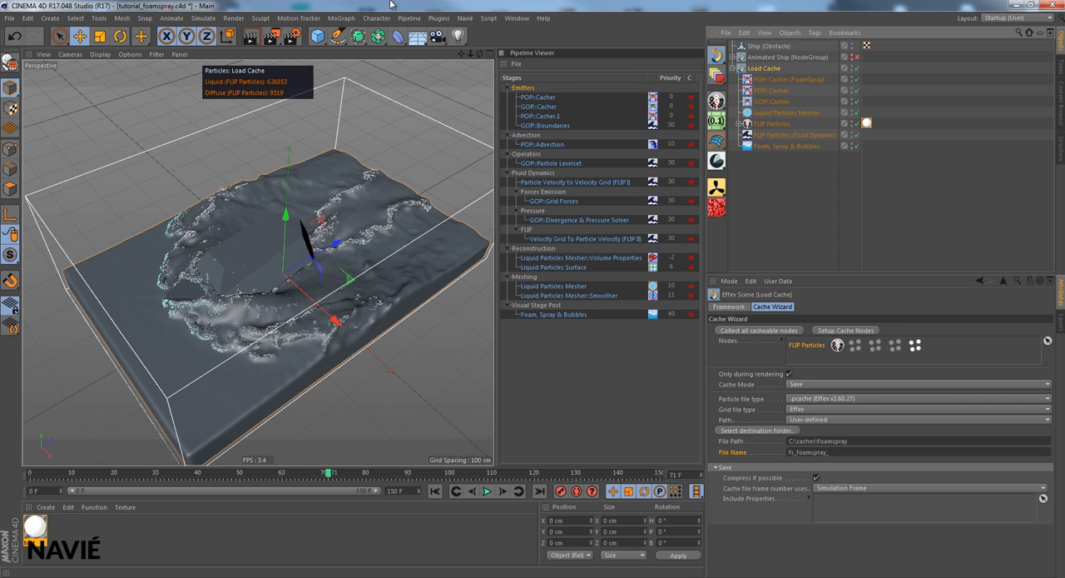
- Save the project, render the animation to the Picture Viewer without saving the images, and move the viewer window fully into view
key(ctrl+s)
click(274, 38)
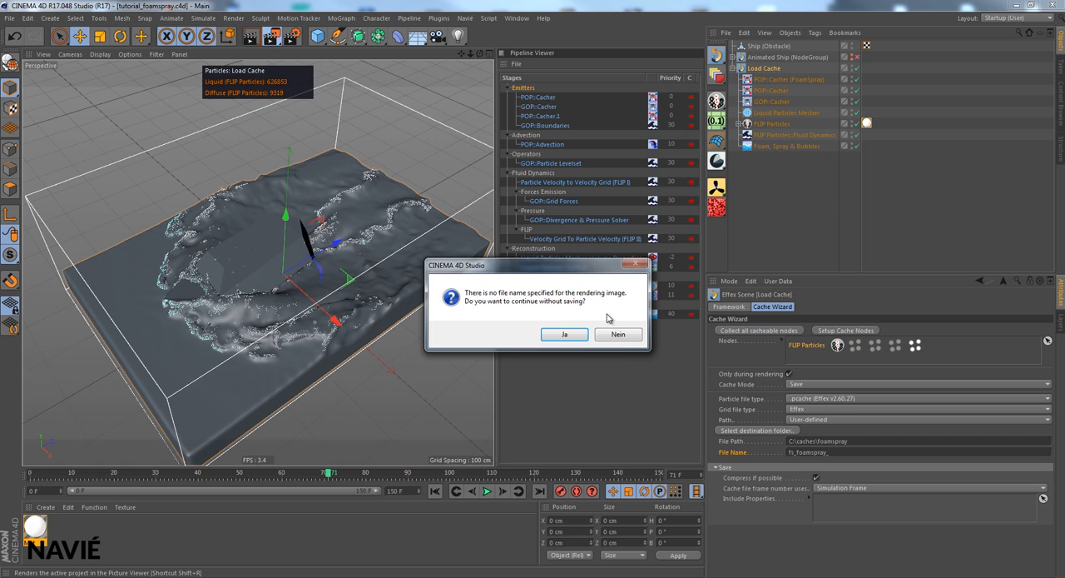
click(563, 335)
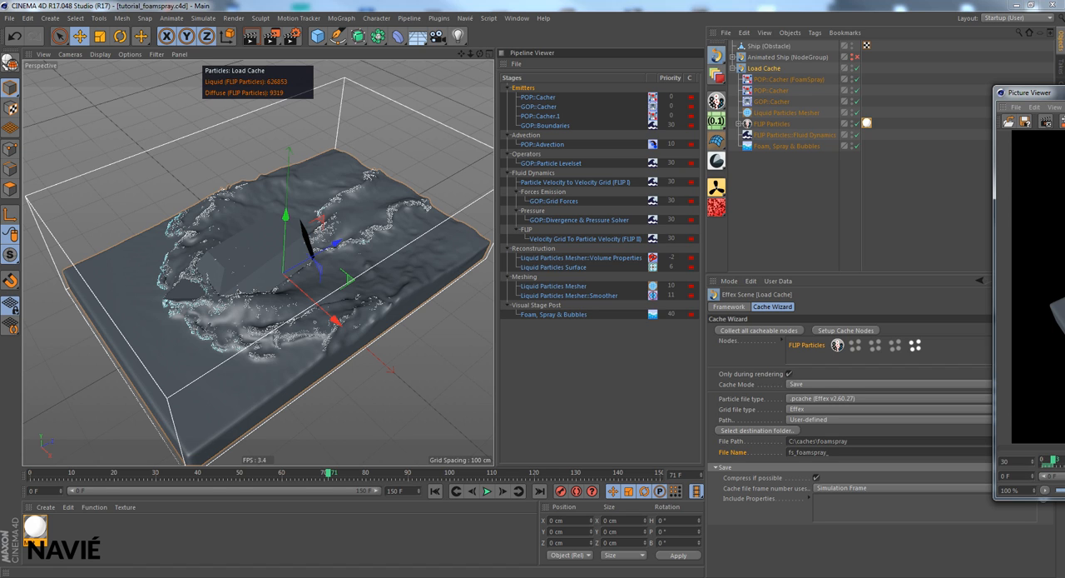
drag(1064, 92, 479, 106)
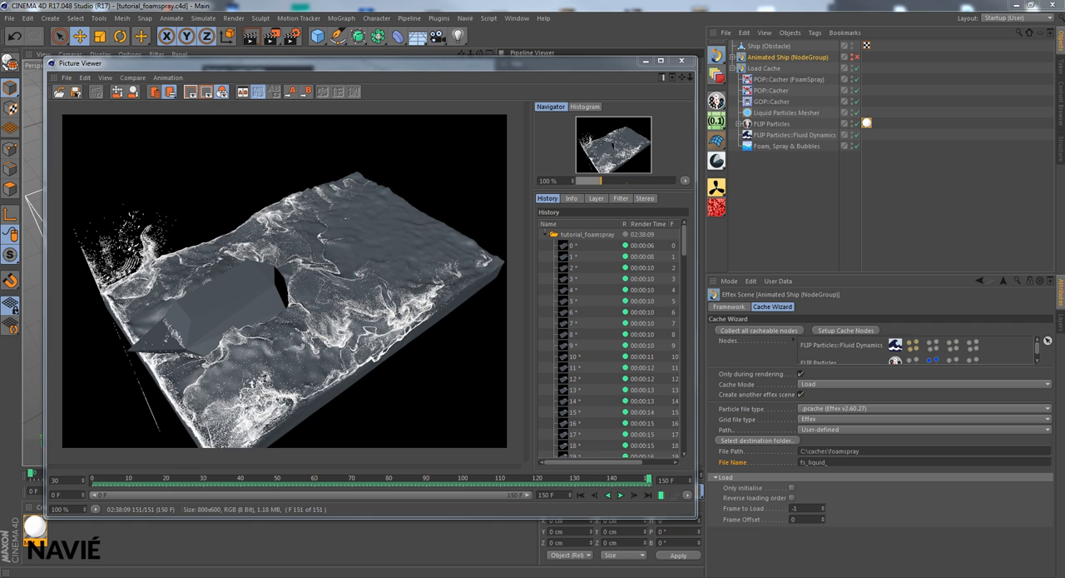
- Play and scrub through the tutorial_foamspray_result video in the media player, then minimize the player and the Picture Viewer
click(657, 576)
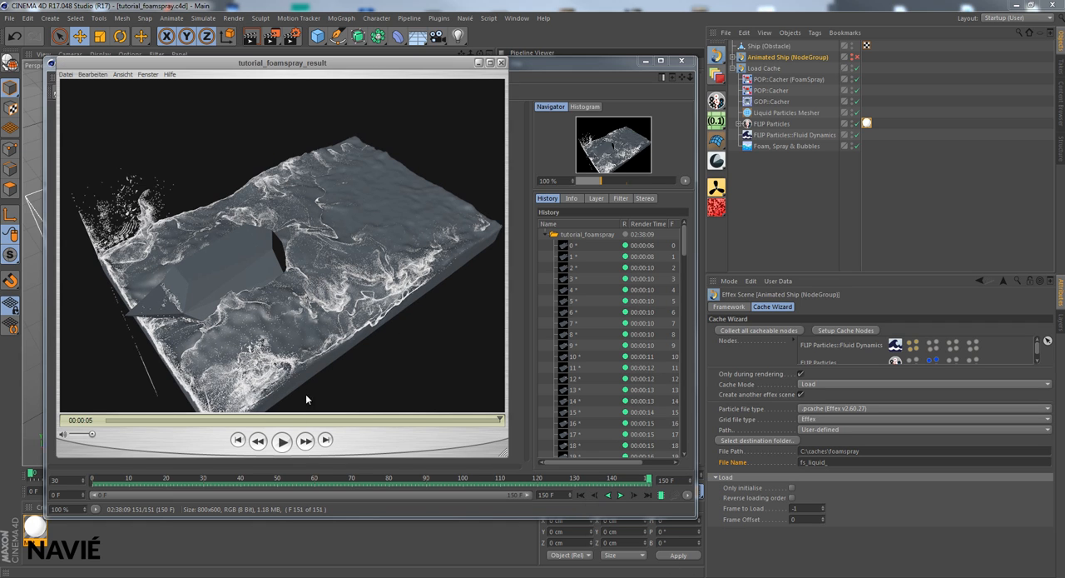
click(284, 443)
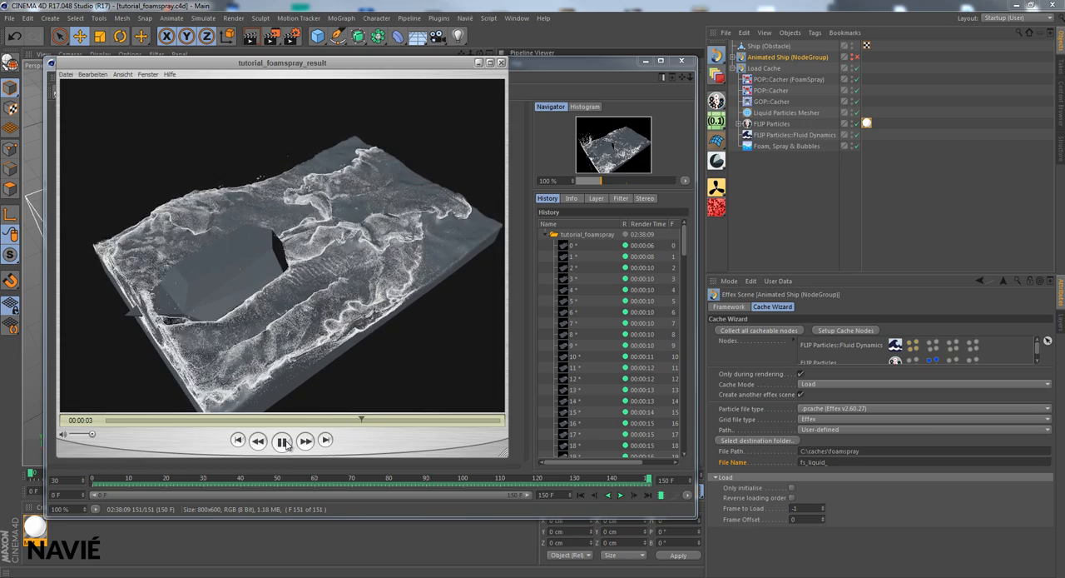
click(283, 442)
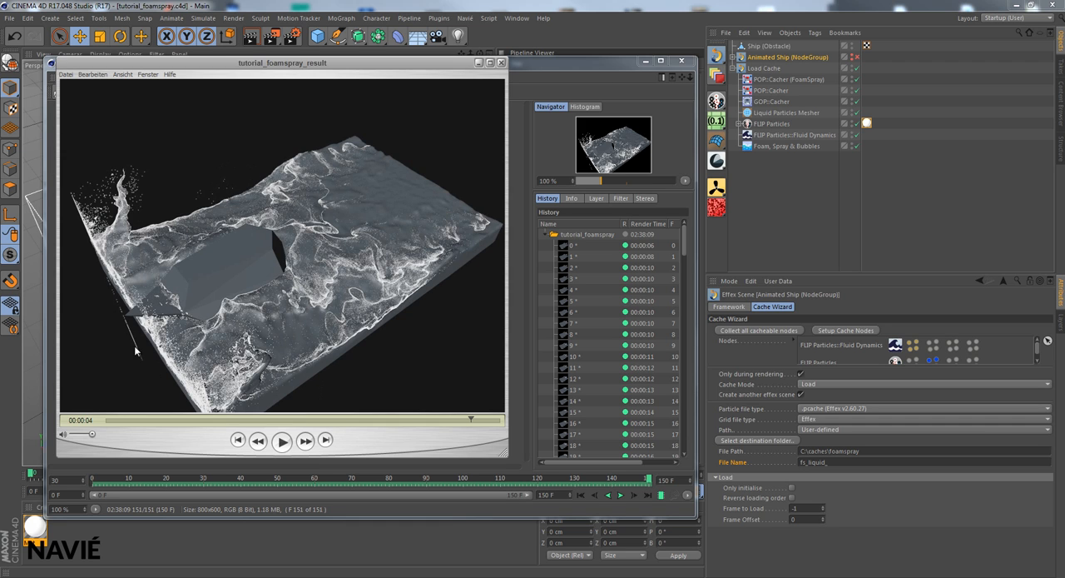
drag(431, 420, 258, 416)
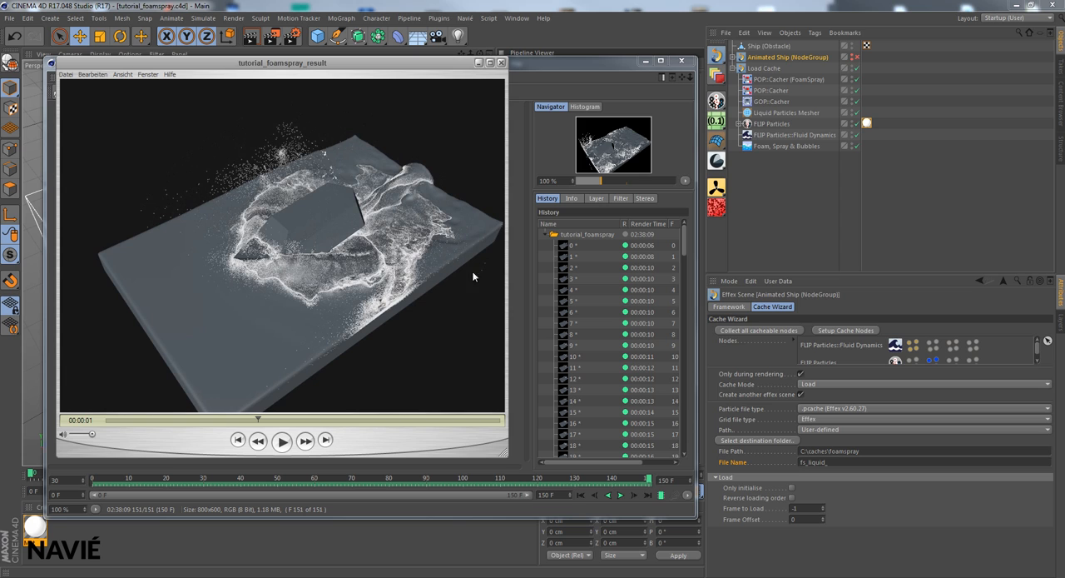
click(481, 64)
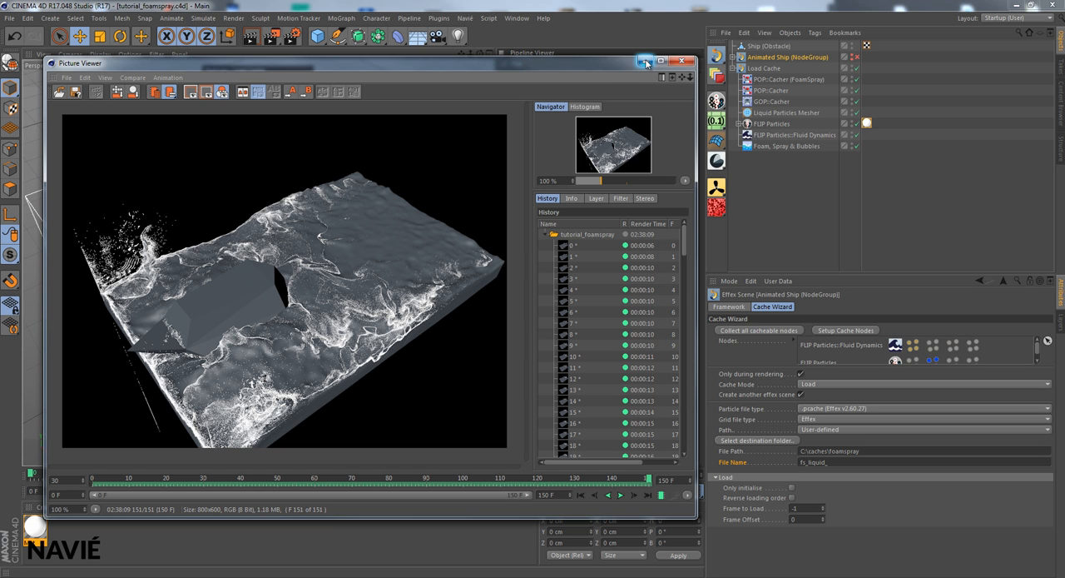
click(646, 61)
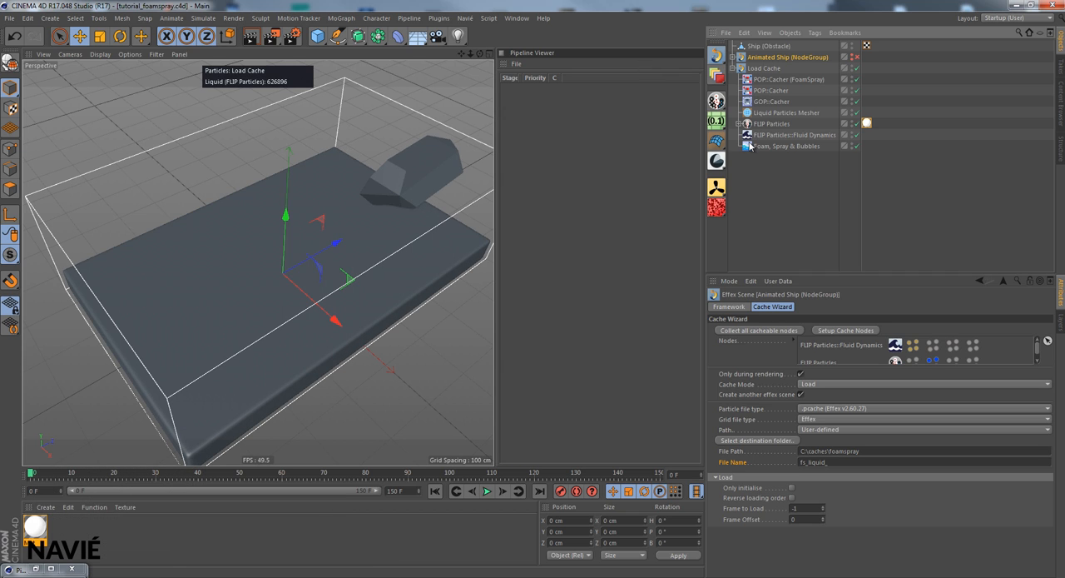
- Reduce the FLIP Particles Fluid Dynamics container's X dimension to 488 cm and its Z dimension to 780 cm
click(784, 135)
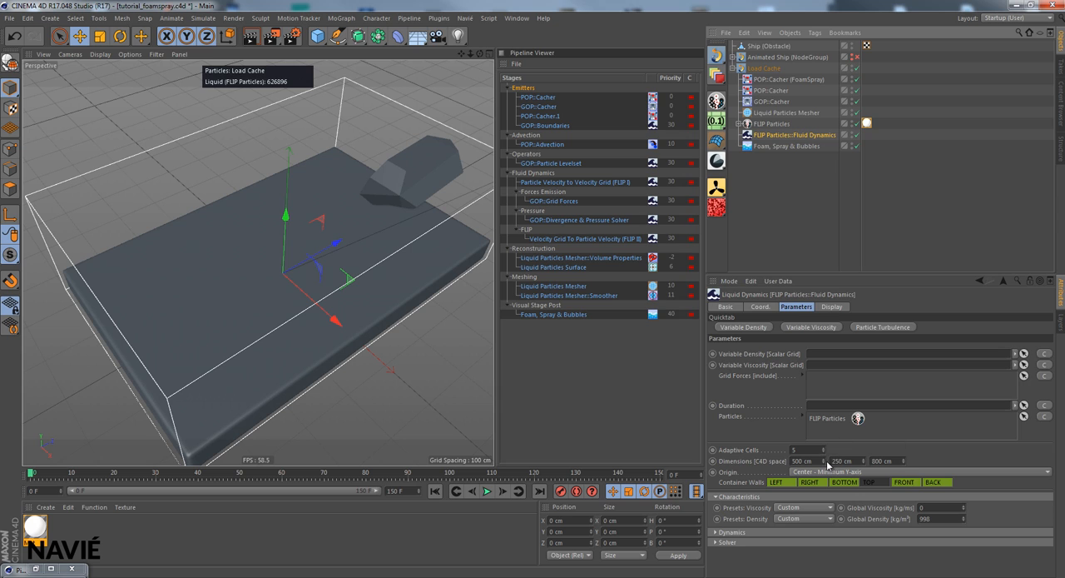
drag(825, 464, 825, 463)
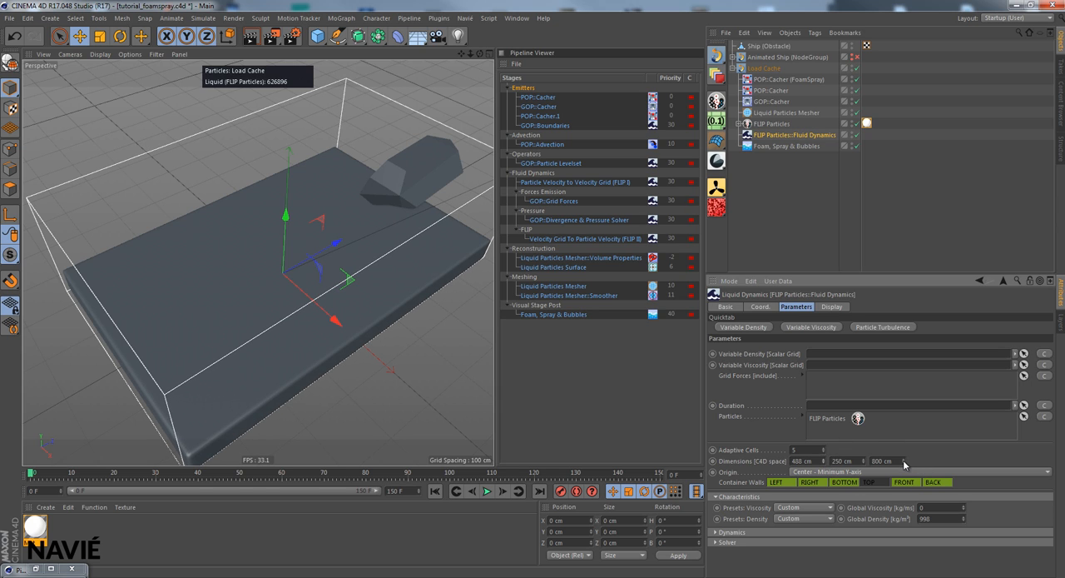
drag(903, 459, 903, 461)
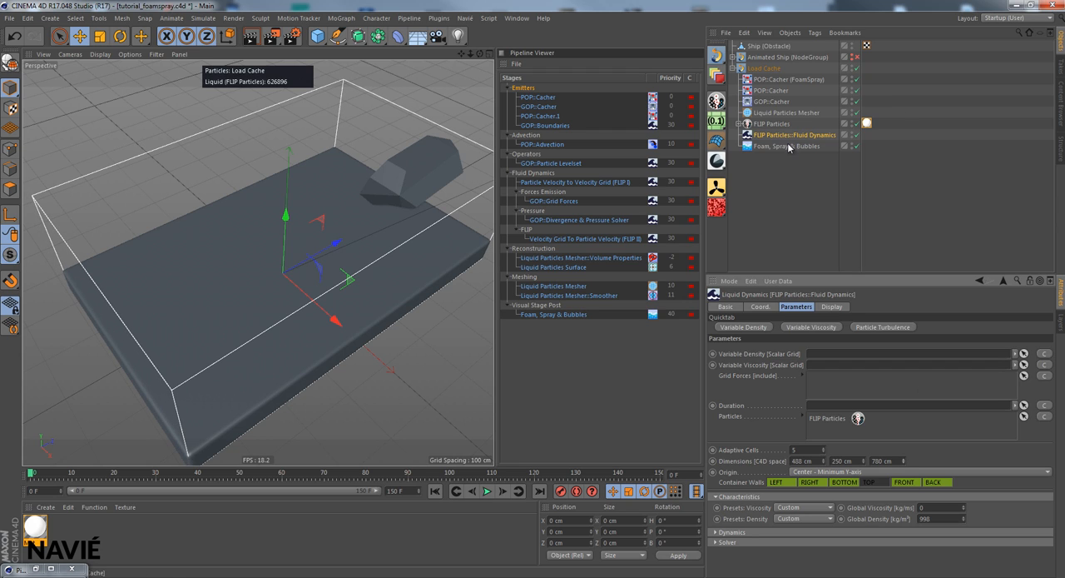
- Expand the FLIP Particles group and disable the fluid container's bottom, right, left, front and back walls
click(739, 124)
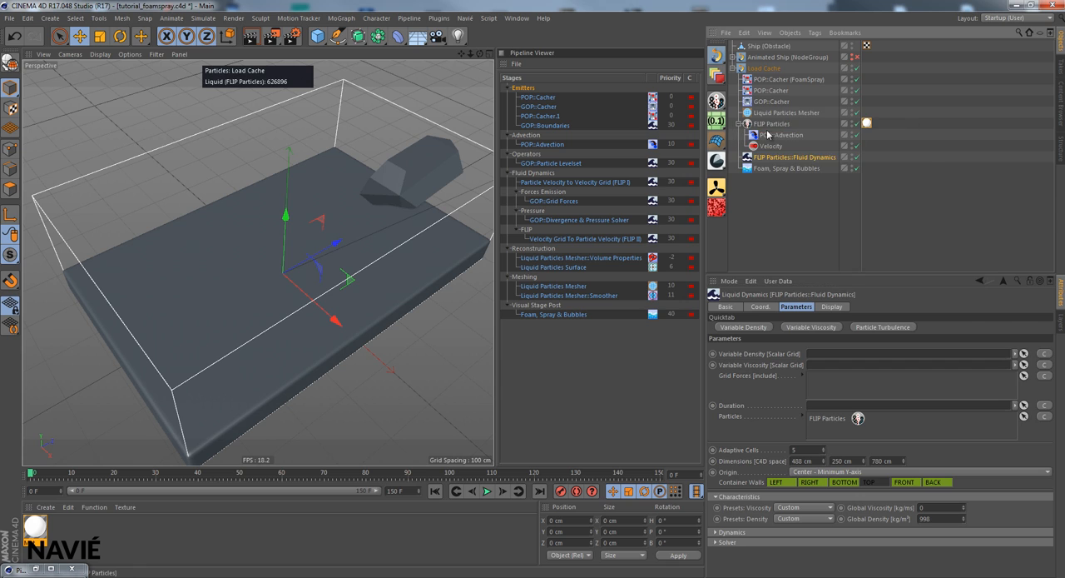
click(846, 484)
click(819, 484)
click(777, 482)
click(905, 482)
click(934, 482)
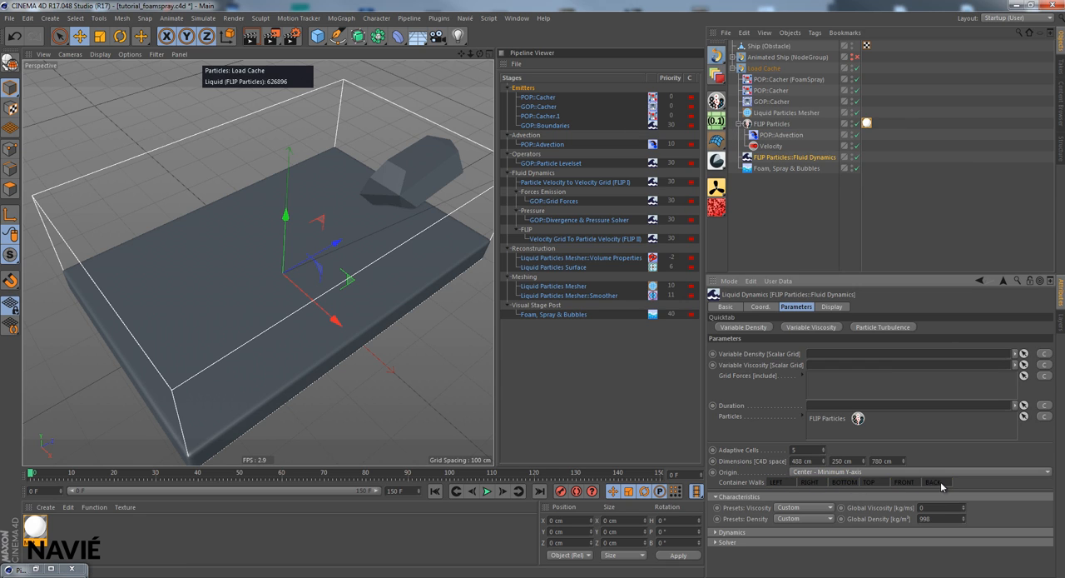